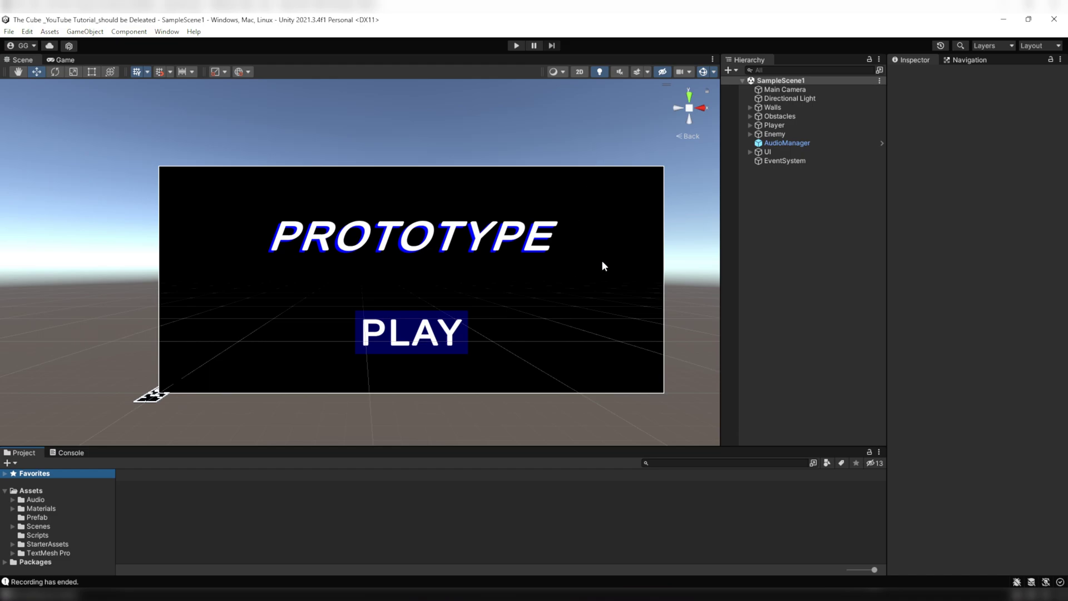
Expand UI in the Hierarchy to list its health, crosshair, main-menu and pause-menu canvases.
left_click(750, 151)
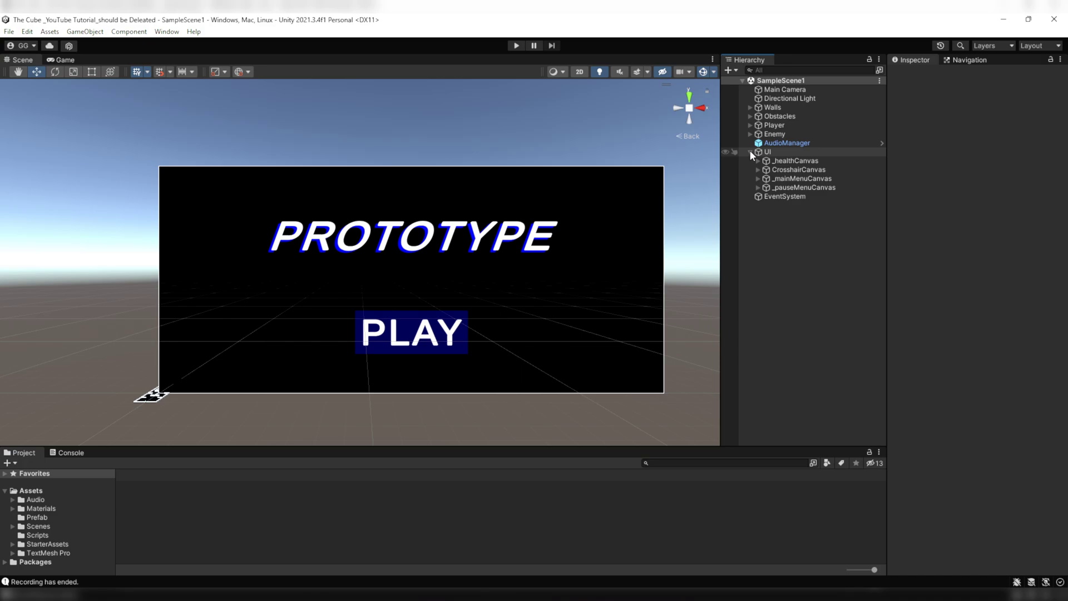
Create a new canvas under UI named _exitMenuCanvas.
right_click(759, 153)
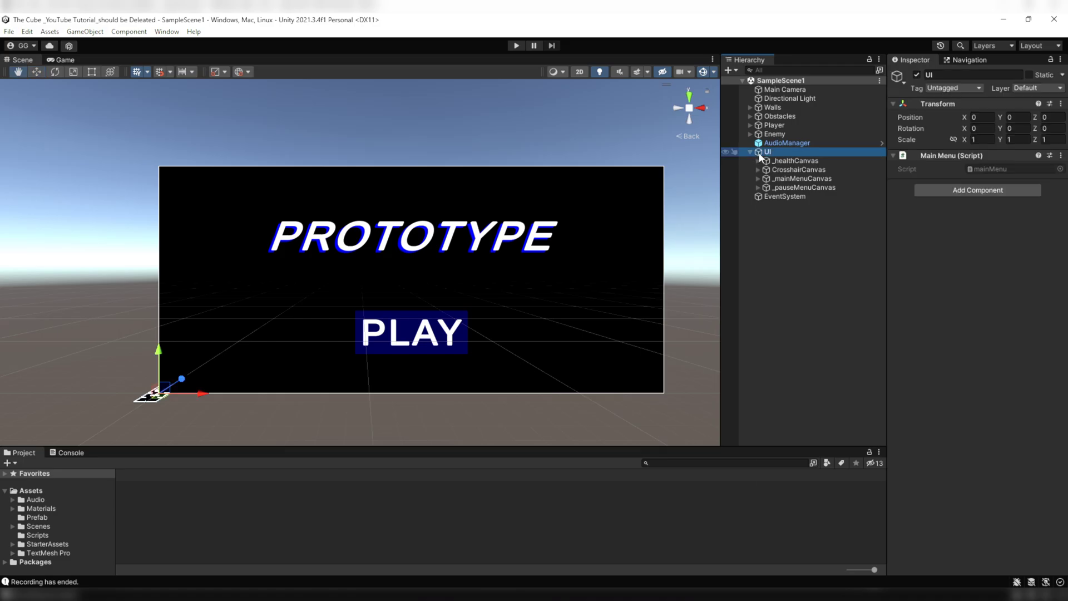
mouse_move(794, 381)
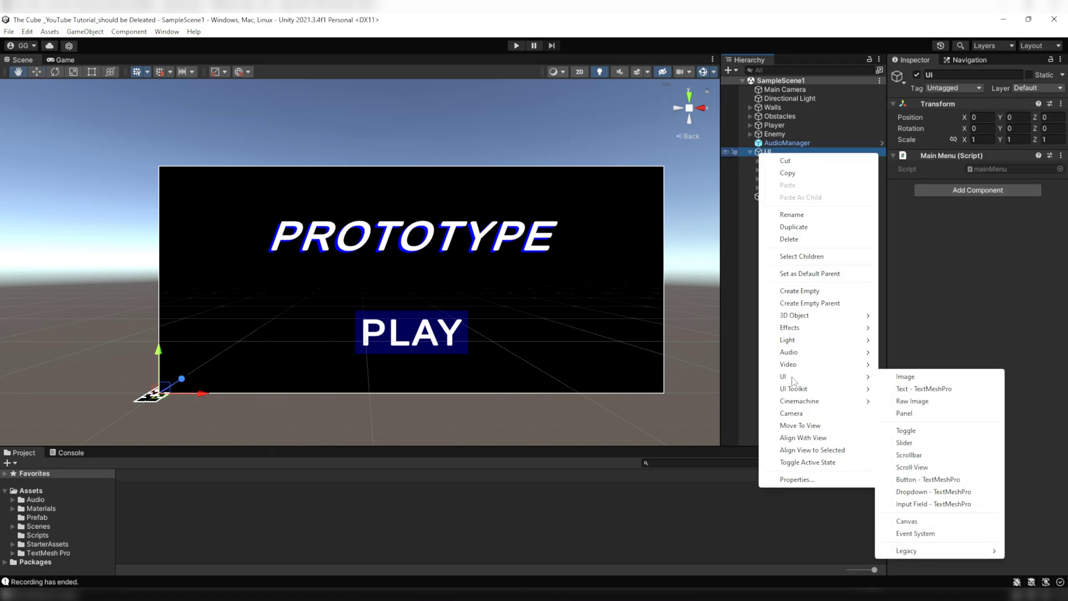
left_click(907, 521)
key("Home")
type("_exitMenu")
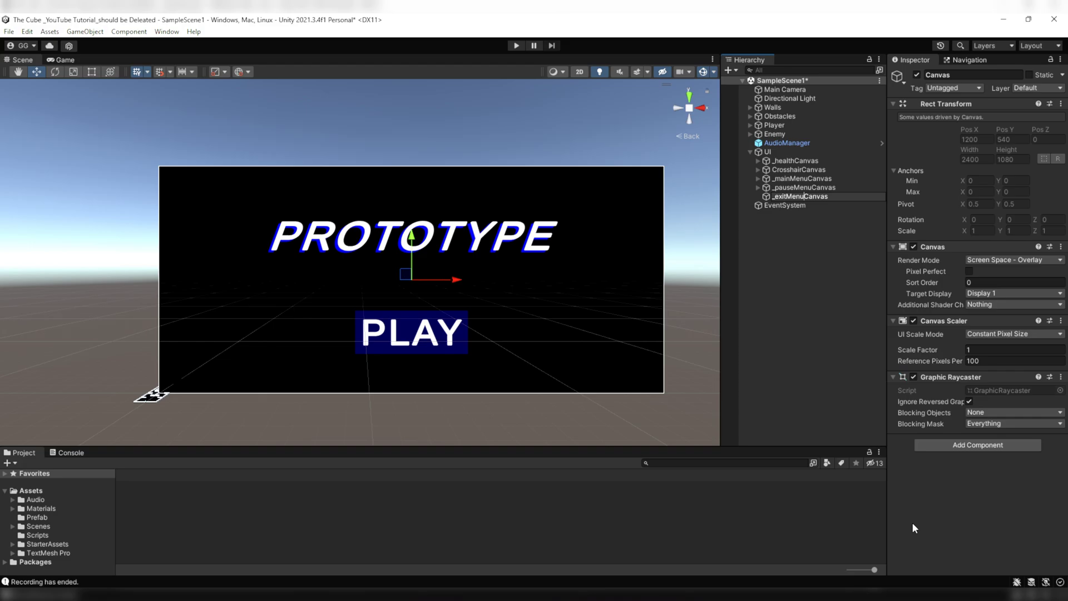
Set its Canvas Scaler to Scale With Screen Size at 2400×1080, match fully to height.
left_click(988, 334)
left_click(982, 359)
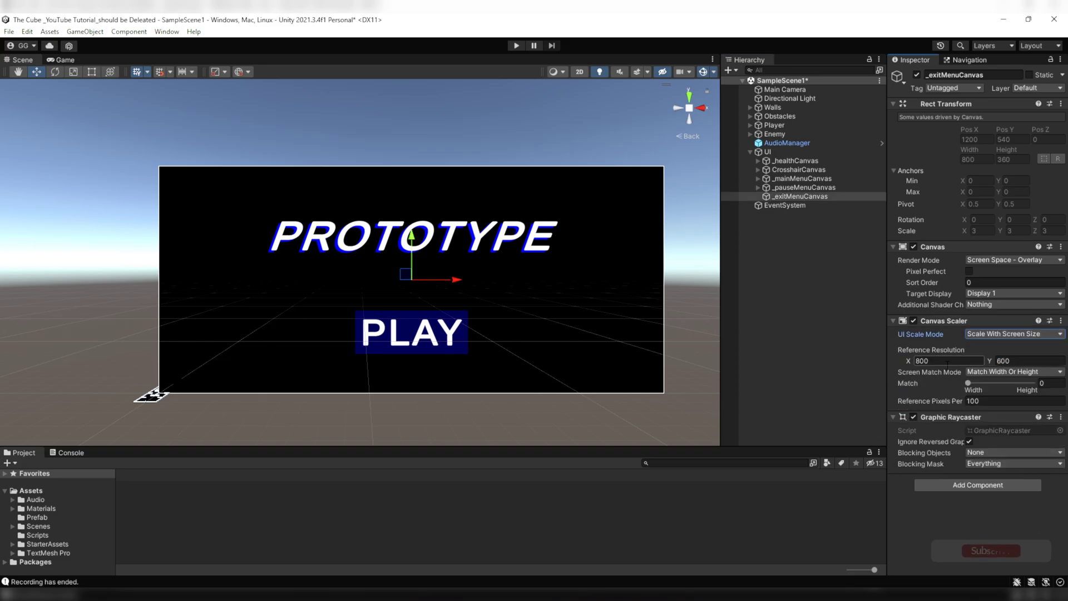
left_click(946, 361)
type("2400")
key("Tab")
type("1080")
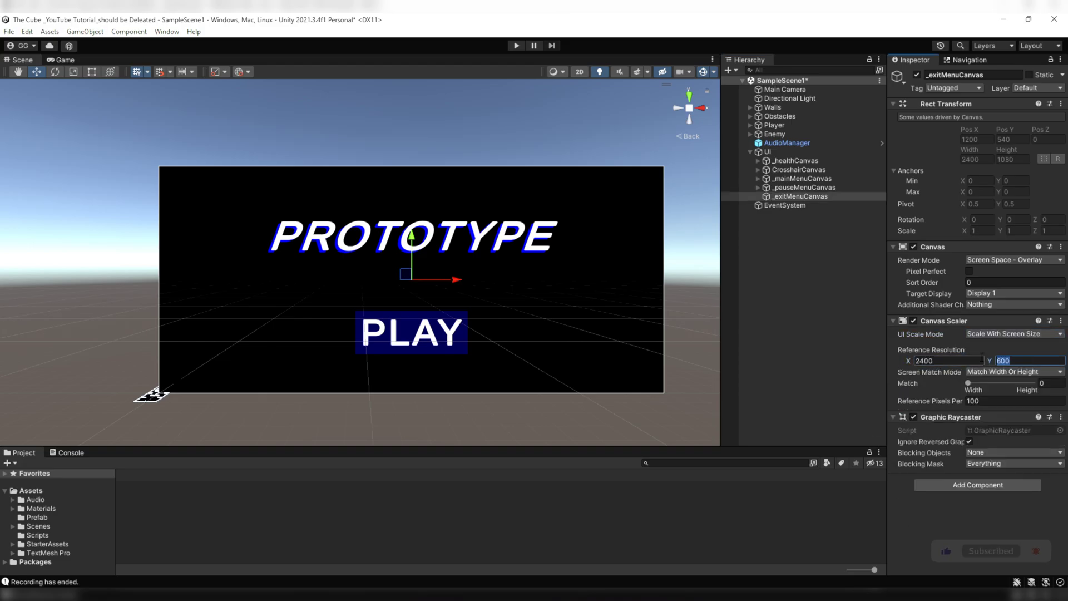
left_click(971, 383)
left_click_drag(979, 385, 1046, 385)
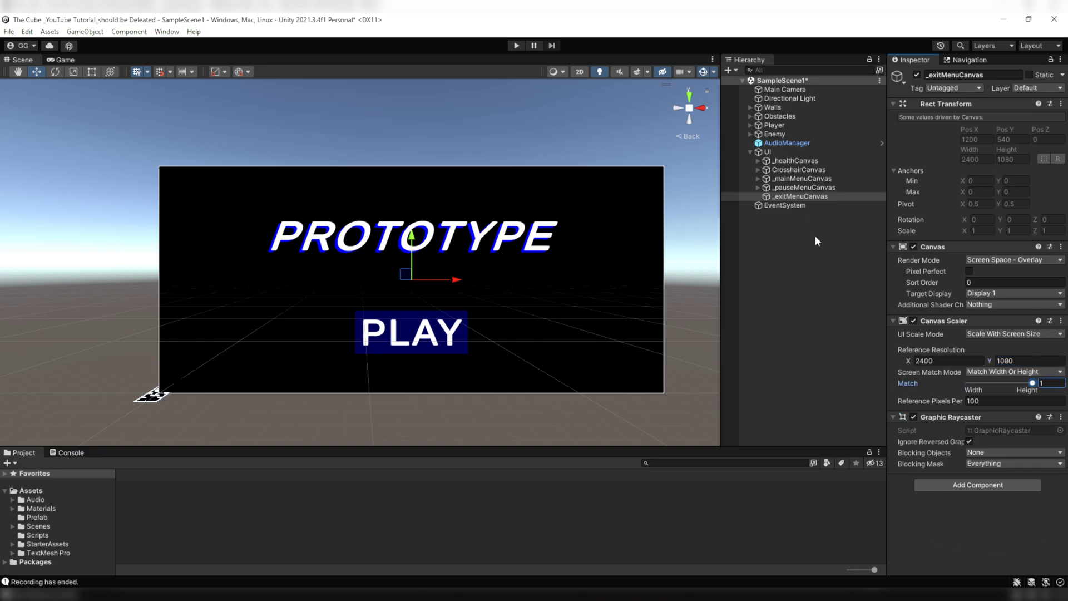
left_click(798, 196)
Add a Button - TextMeshPro inside _exitMenuCanvas and name it _ExitButton.
right_click(798, 197)
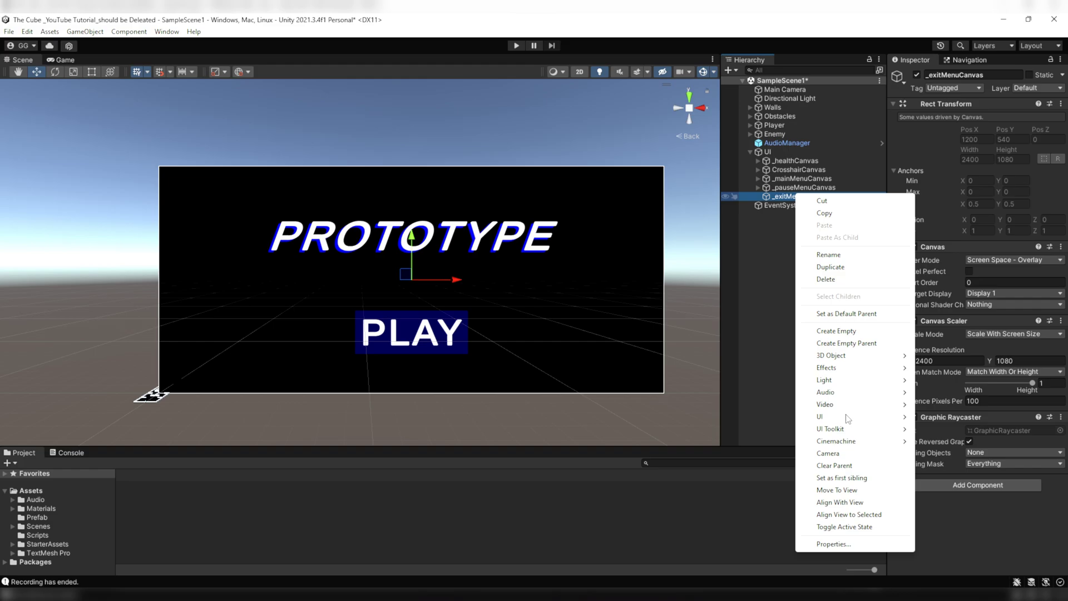
mouse_move(848, 418)
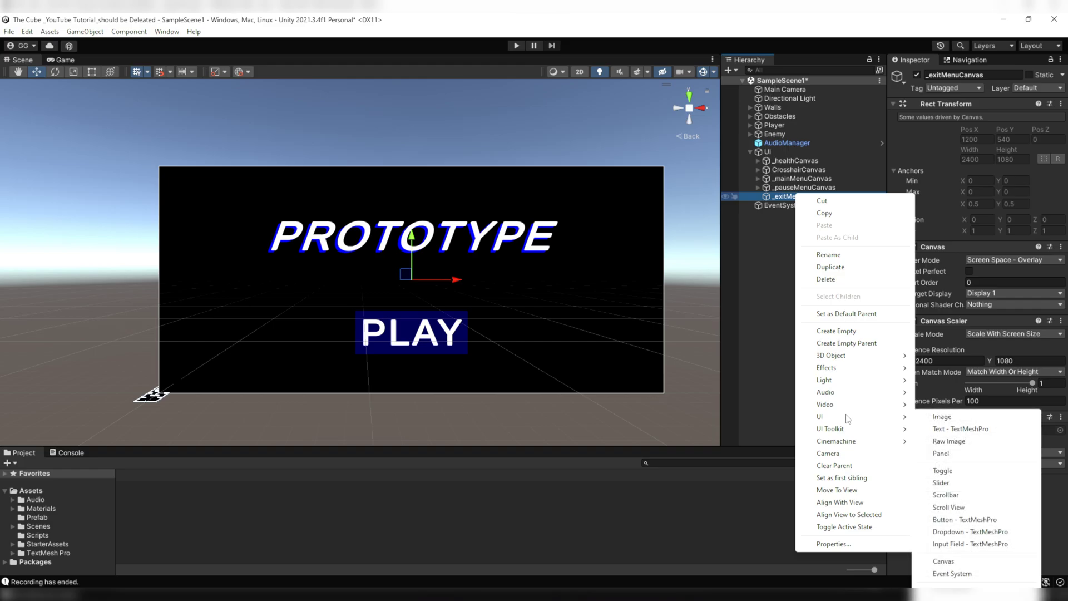
left_click(953, 519)
type("_ExitButton")
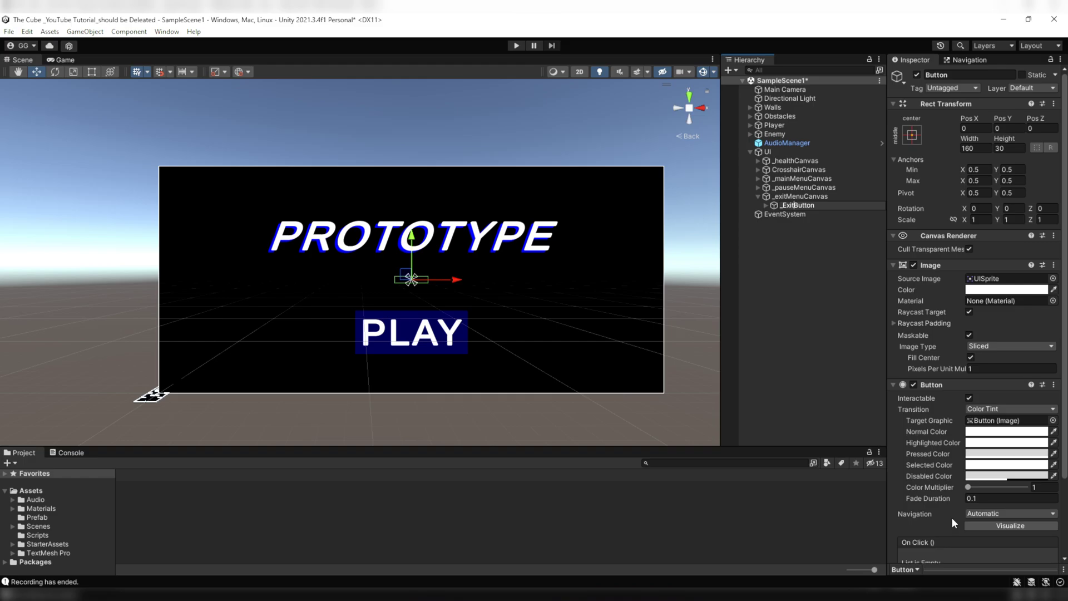
left_click(803, 285)
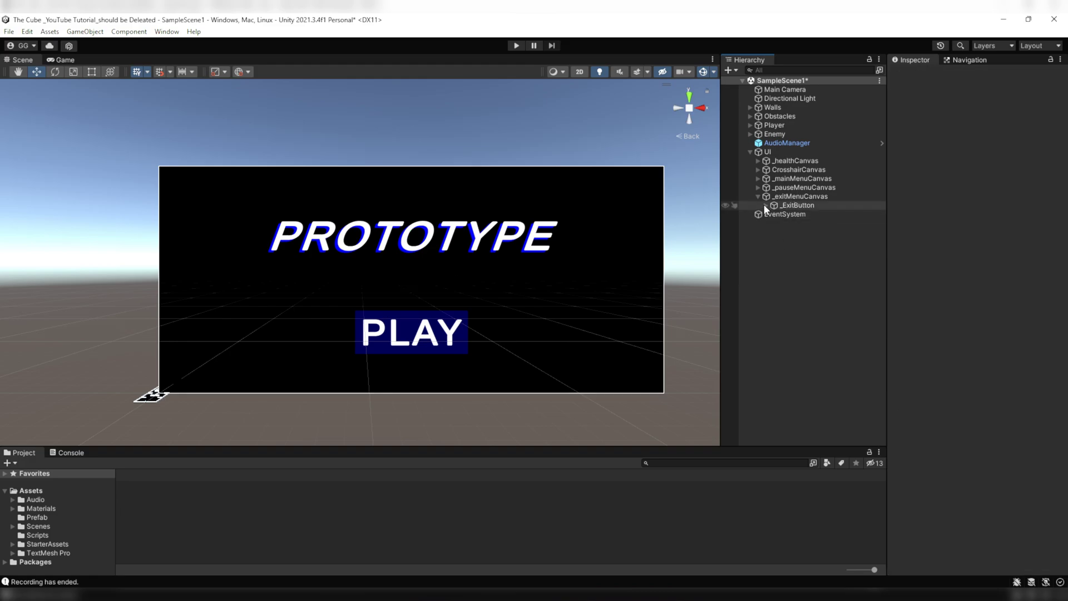
Hide _mainMenuCanvas and size _ExitButton to 100×100.
left_click(790, 178)
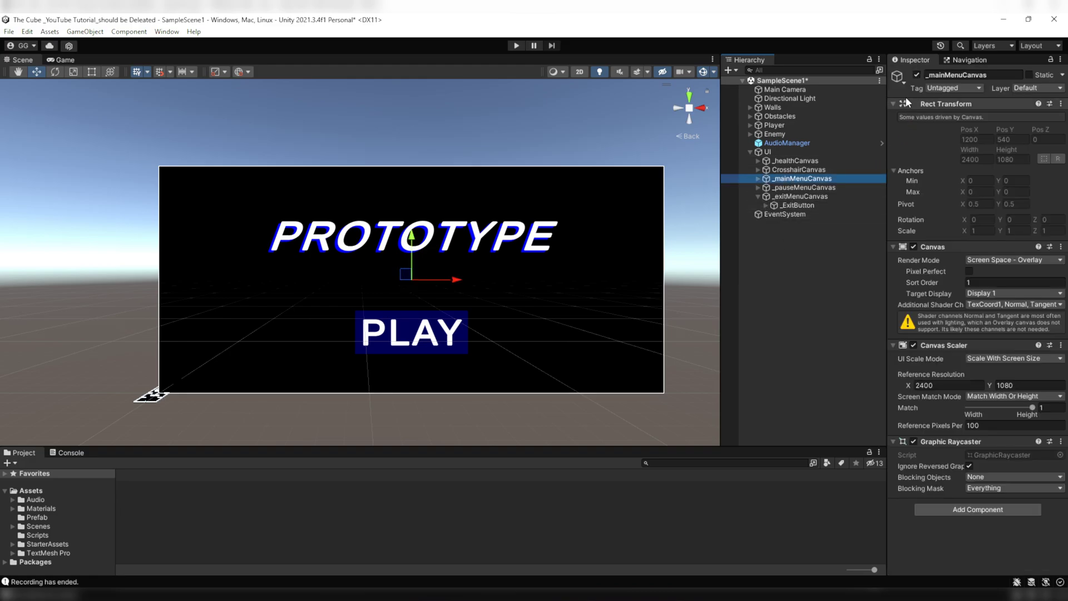
left_click(916, 74)
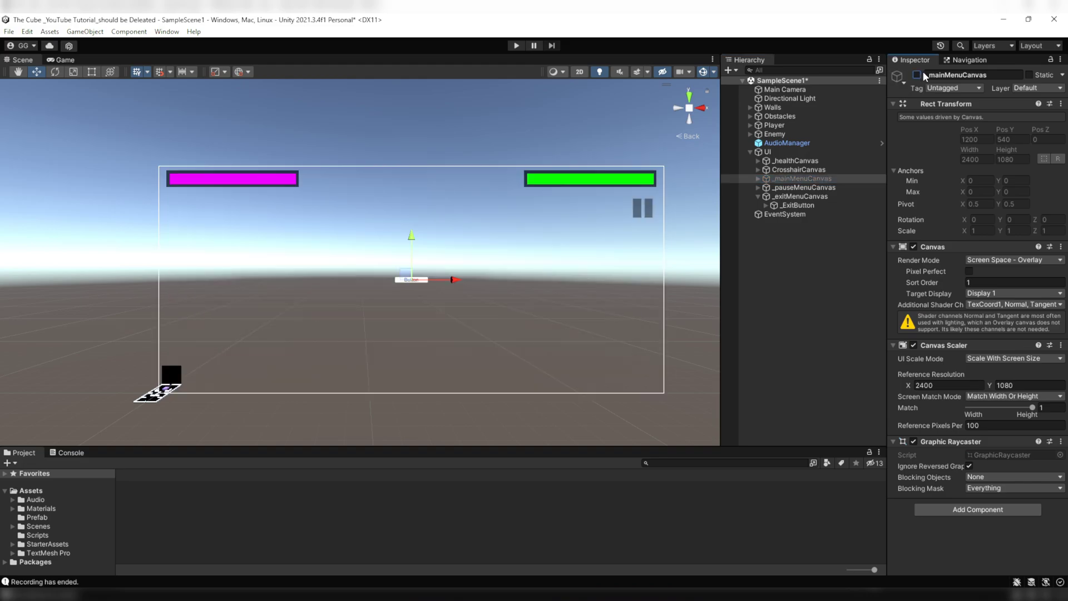
double_click(796, 205)
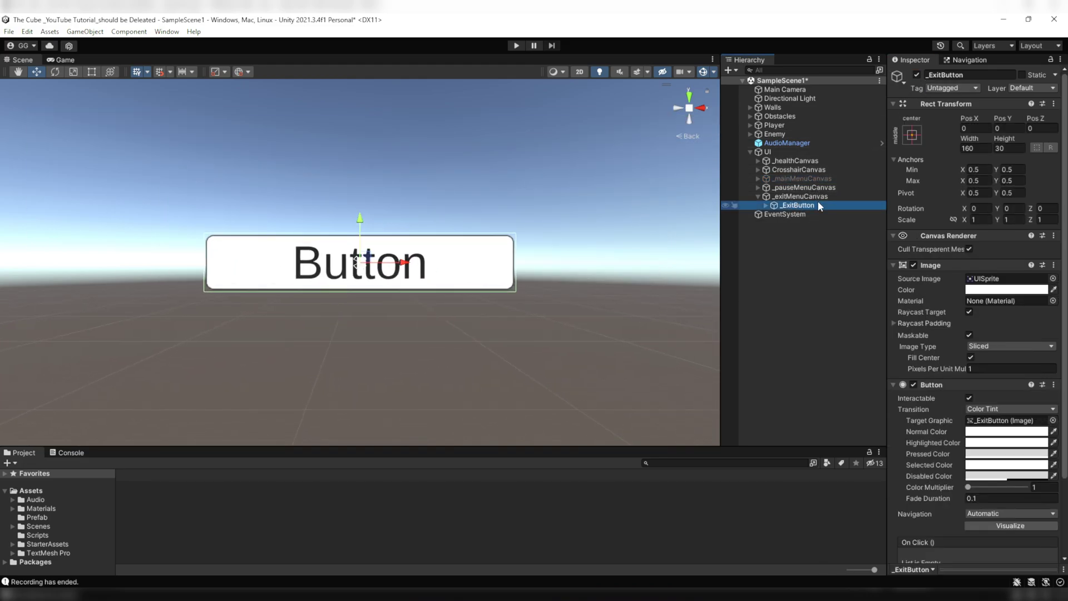
left_click(971, 148)
type("100")
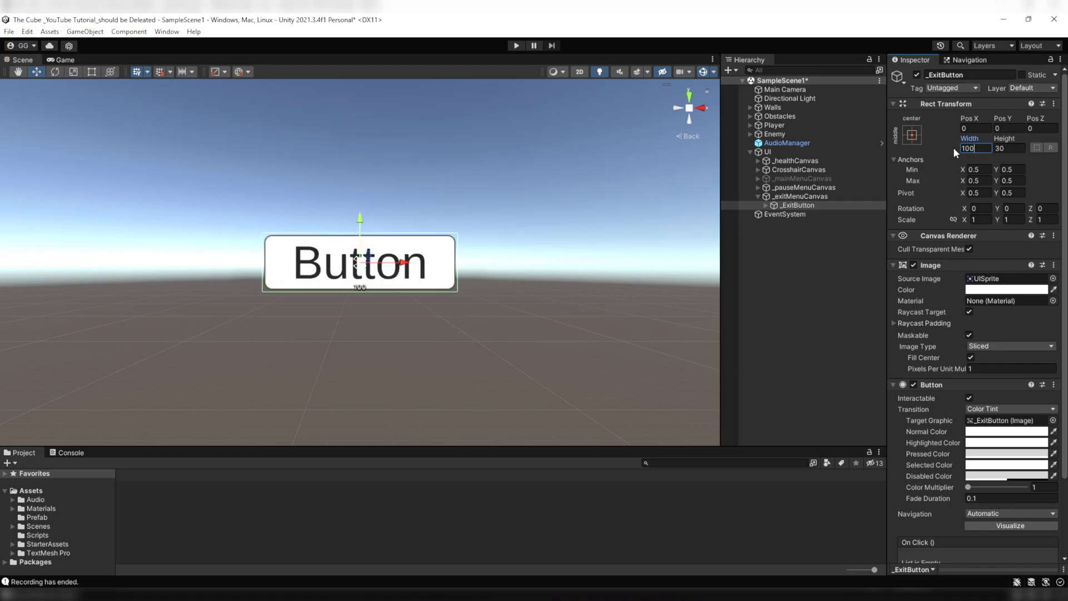
left_click(1002, 148)
type("100")
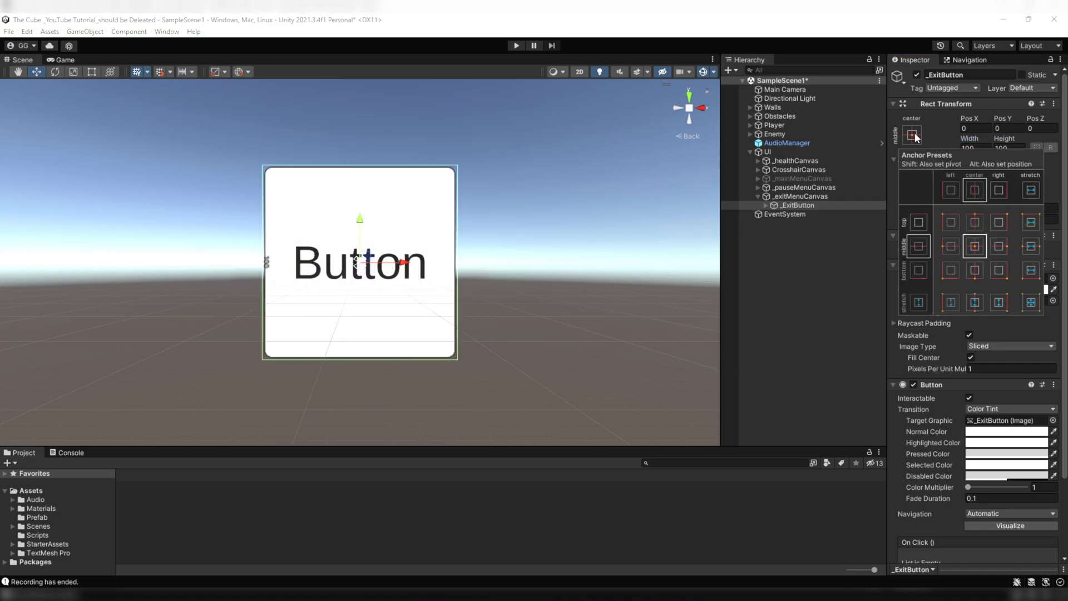
Anchor _ExitButton top-left with Alt held and place it at Pos X 100, Pos Y -200.
left_click(912, 135)
key("alt")
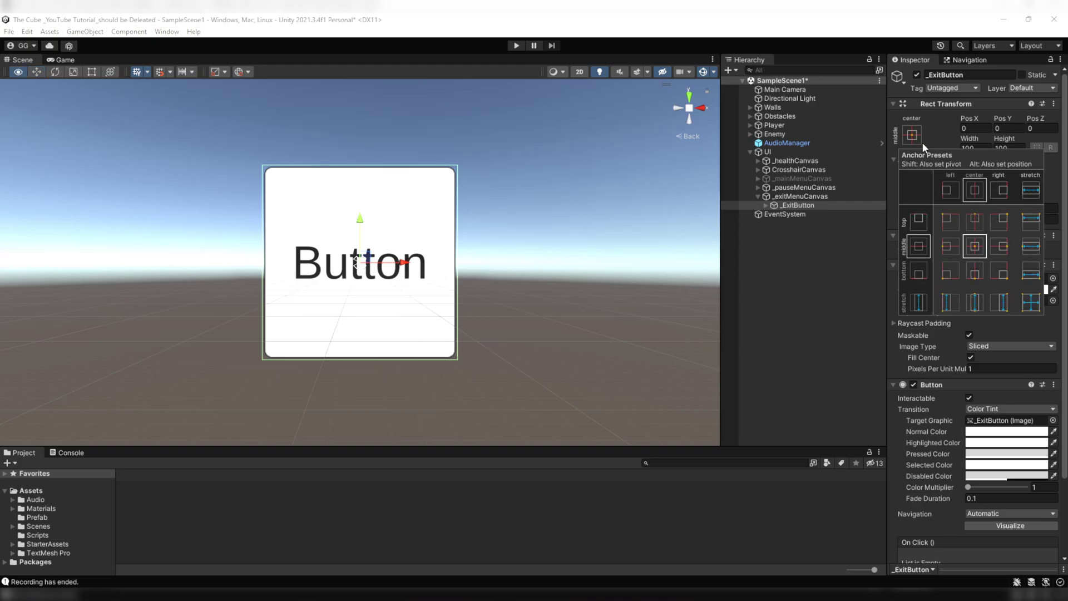
left_click(950, 223, "alt")
double_click(802, 205)
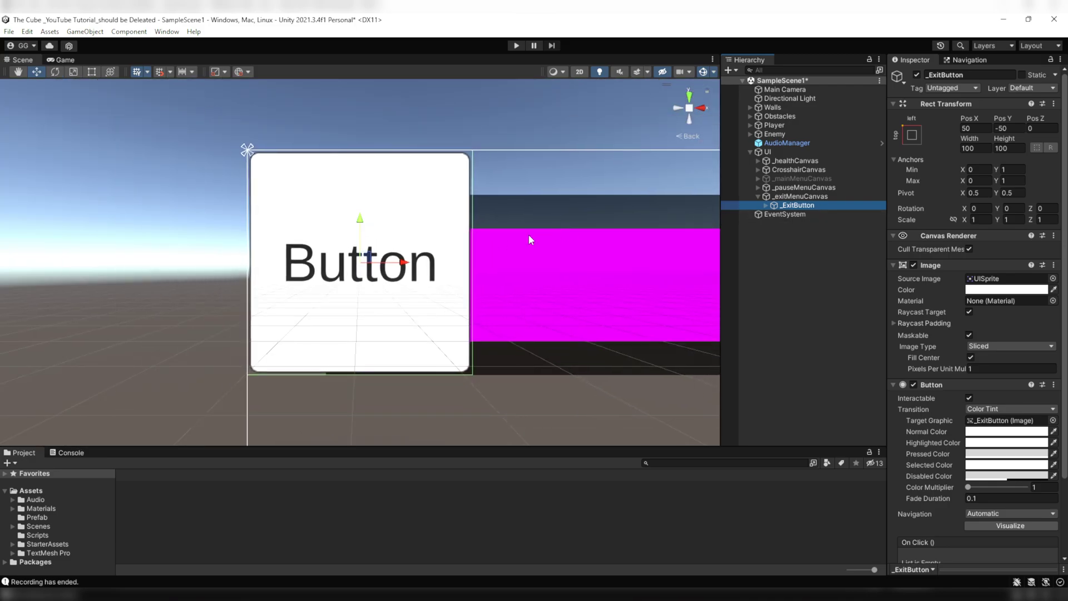
left_click(971, 129)
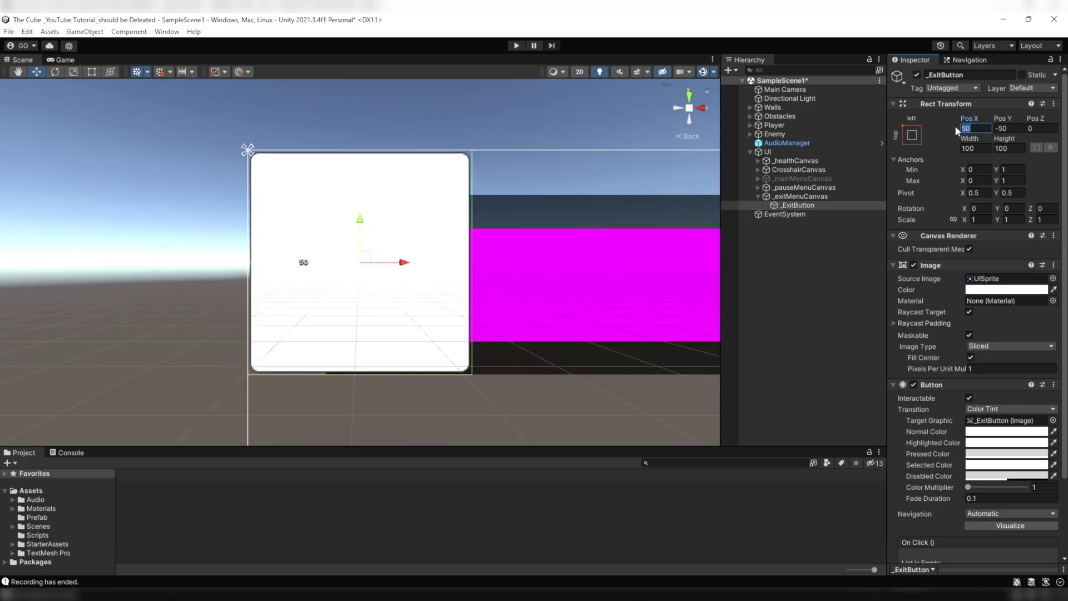
type("100")
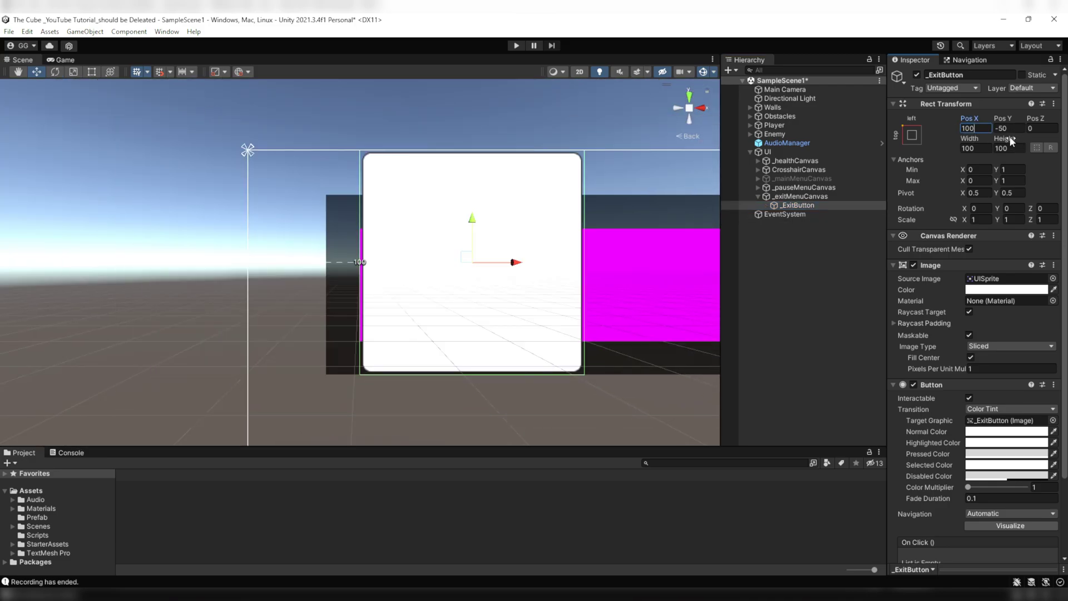
left_click(997, 129)
type("-200")
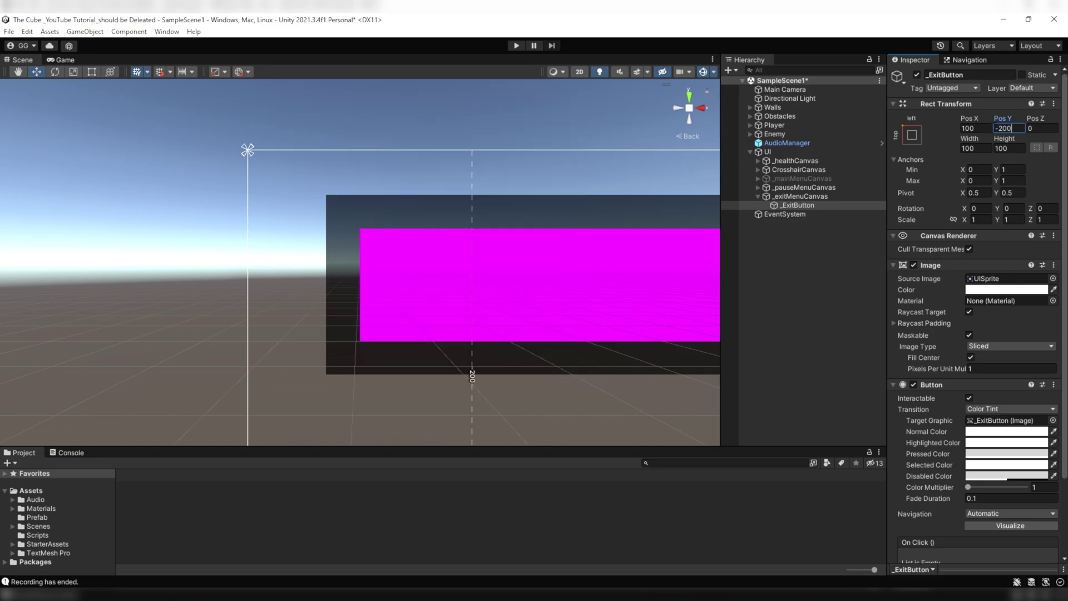
double_click(794, 205)
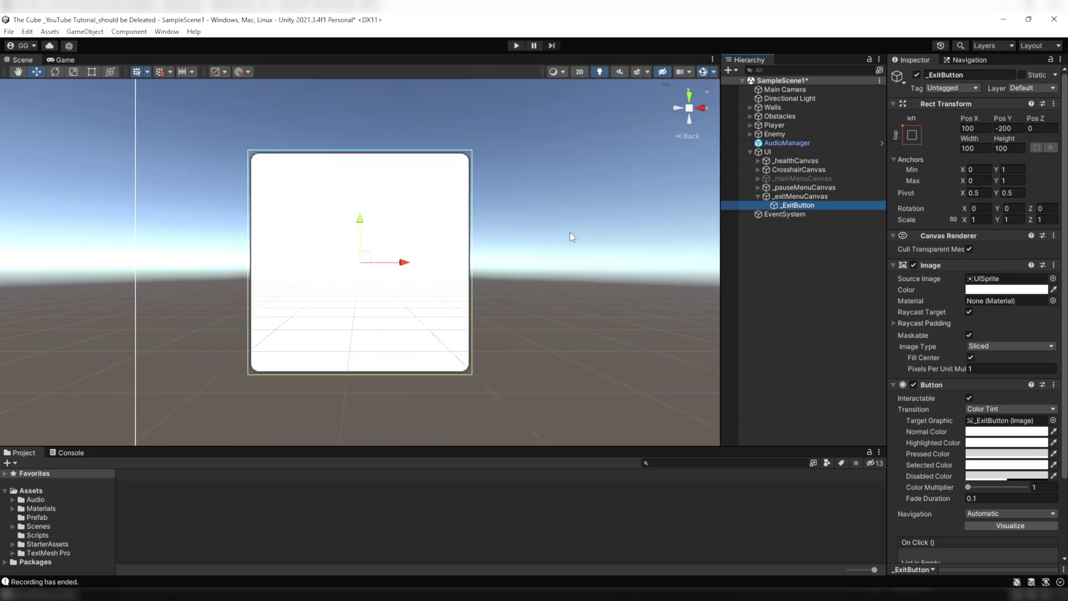
Import the arrow image as Sprite (2D and UI) and assign it as _ExitButton's Source Image.
left_click(41, 492)
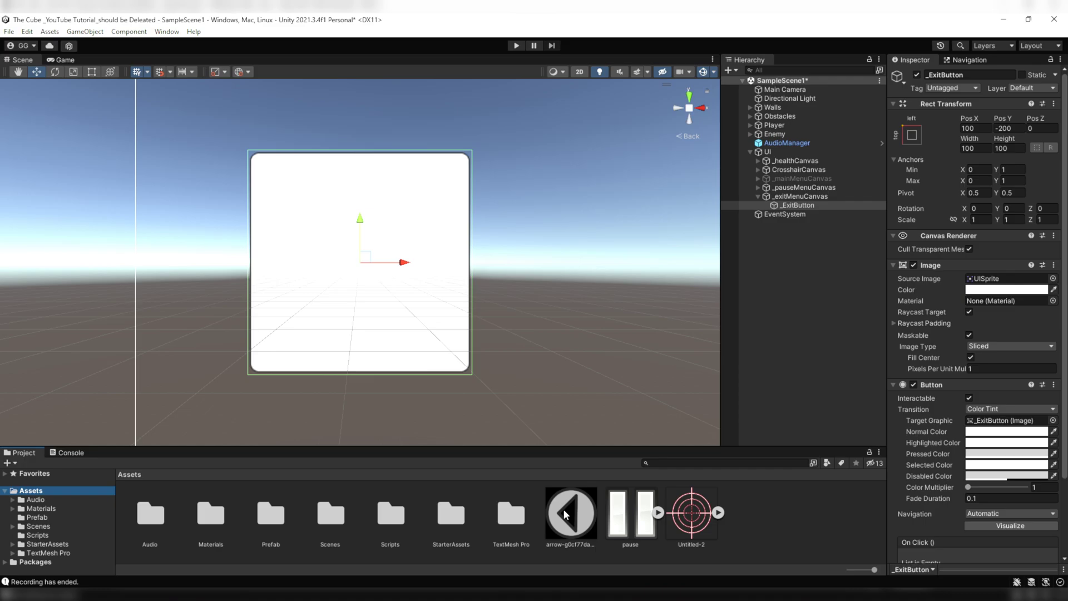
left_click(566, 515)
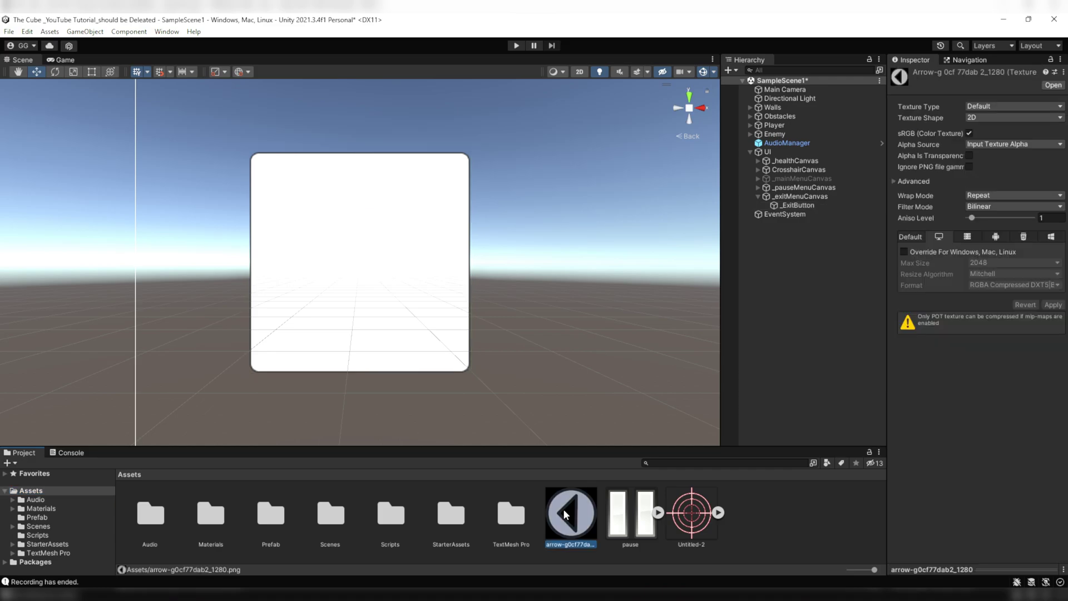
left_click(989, 105)
left_click(983, 156)
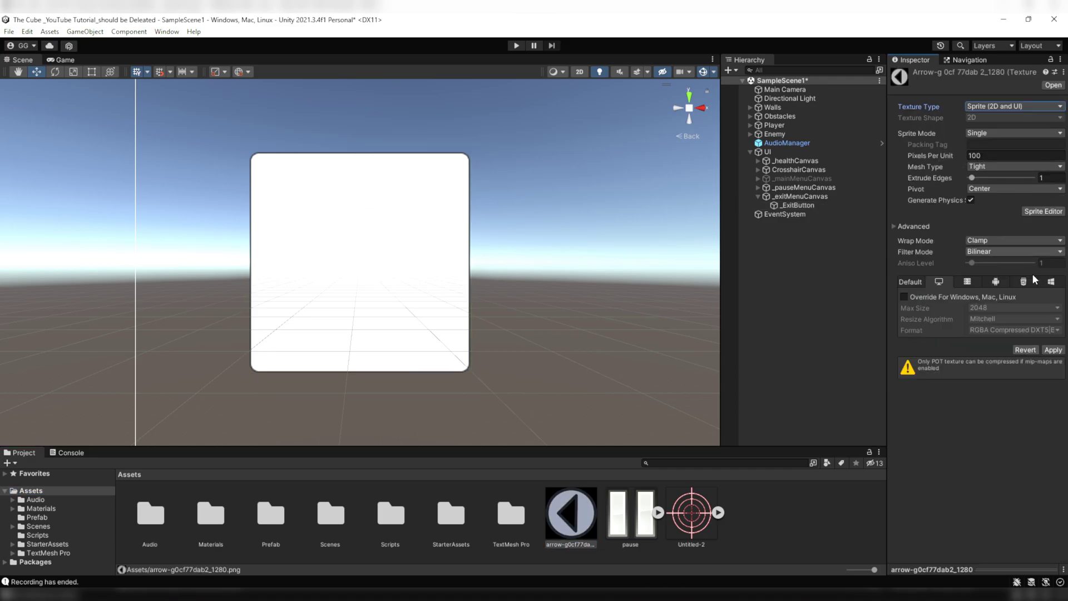
left_click(1053, 352)
left_click(801, 205)
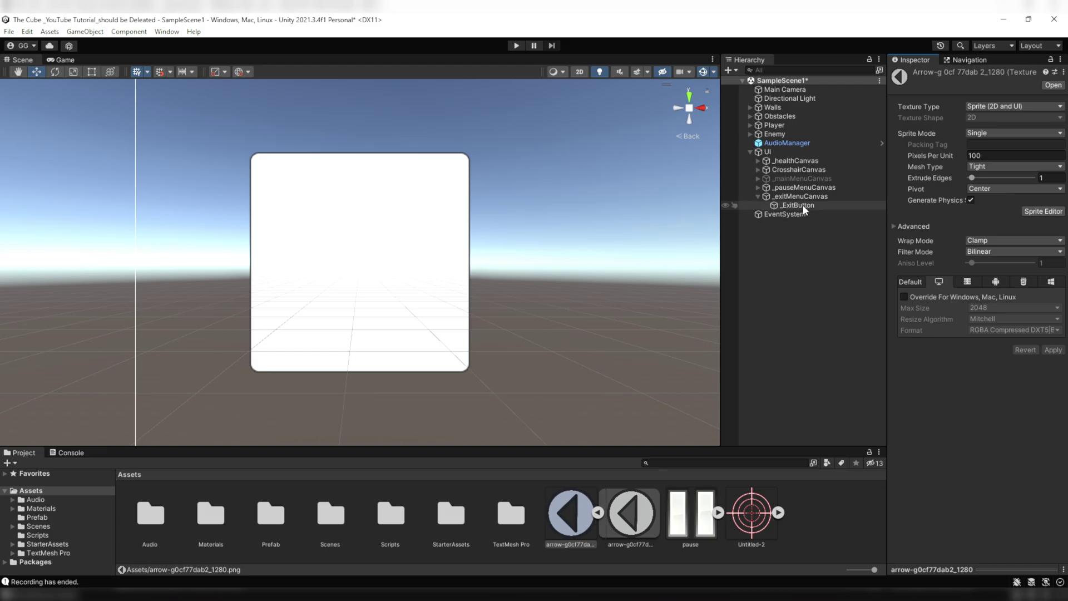
left_click_drag(568, 513, 1007, 280)
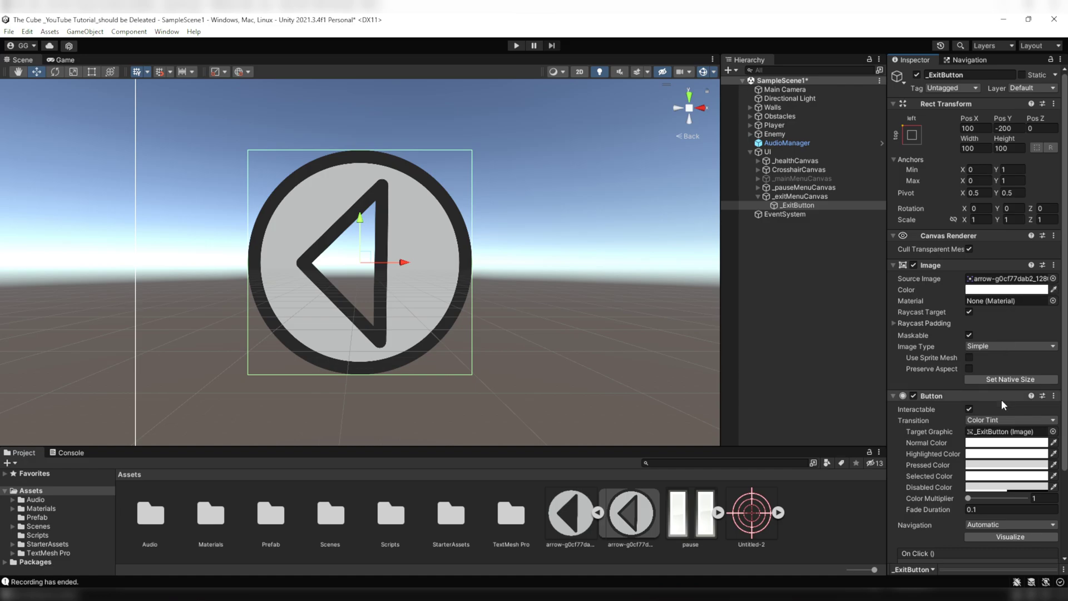
Set _ExitButton's Normal Color to black with alpha 100.
left_click(993, 444)
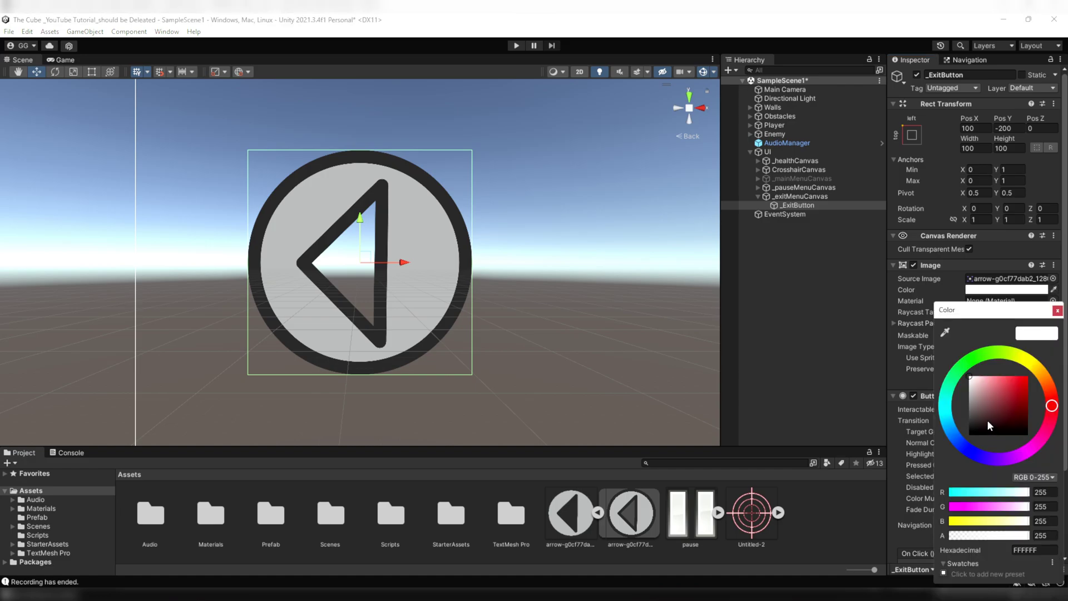
left_click_drag(994, 432, 954, 452)
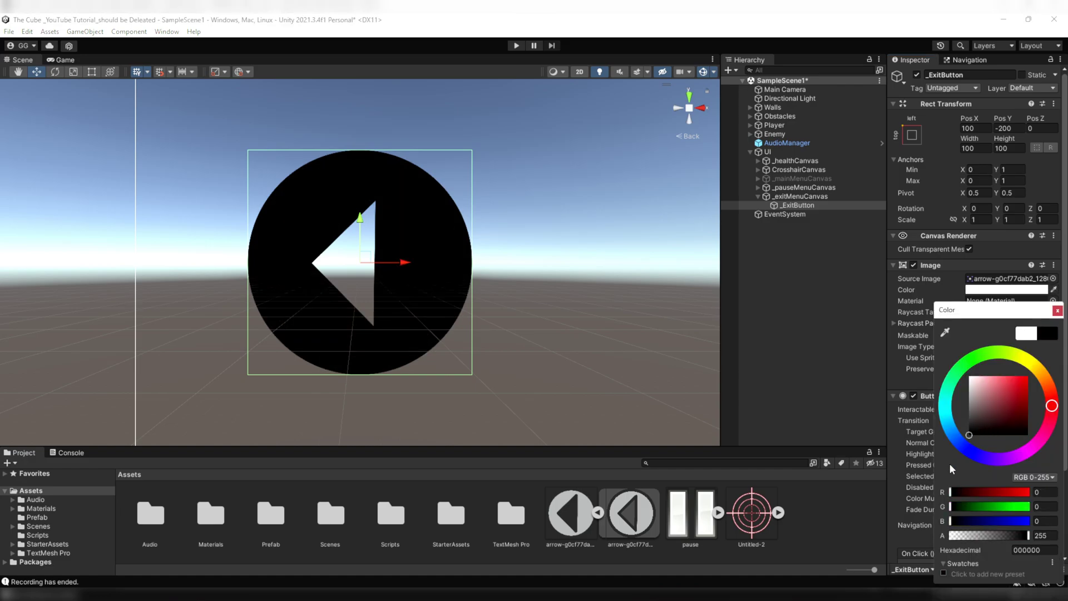
left_click(1052, 535)
type("100")
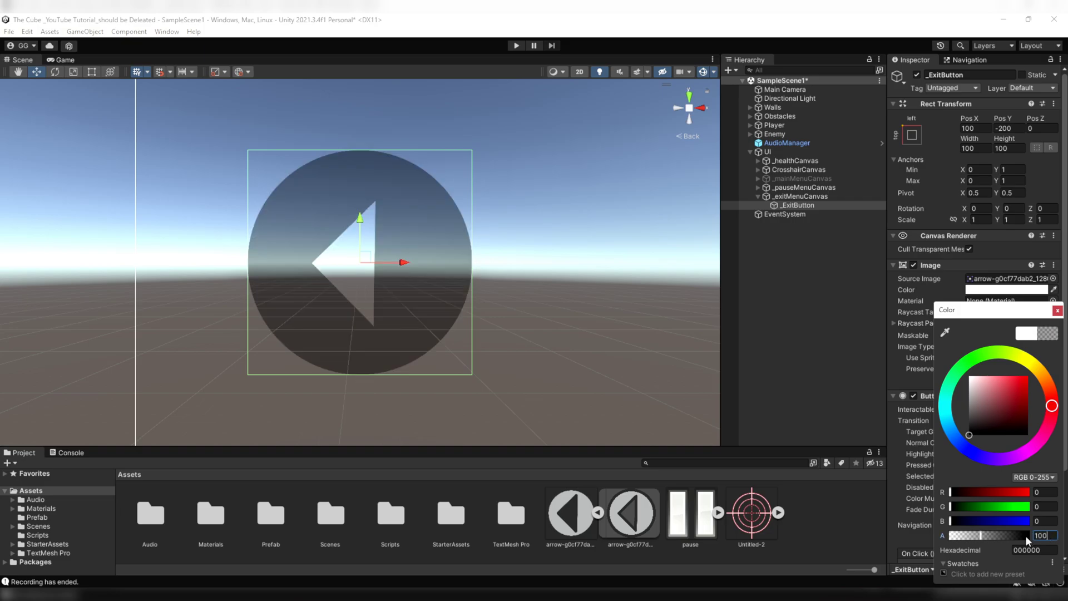
left_click(1057, 310)
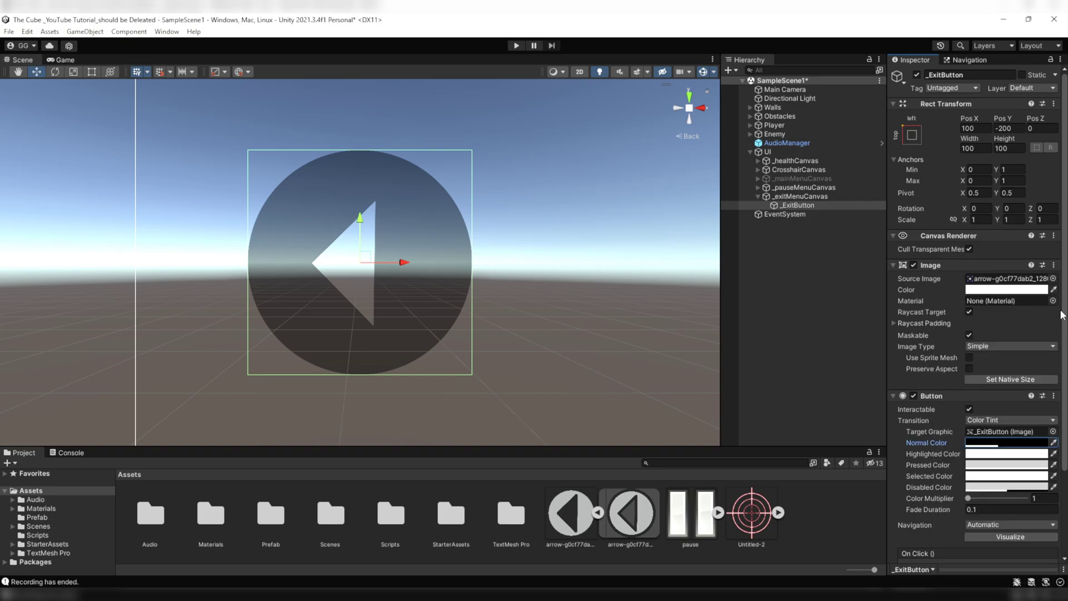
Add a UI Panel inside _exitMenuCanvas and rename it R_U_SureExitPanel.
left_click(787, 198)
right_click(790, 197)
mouse_move(841, 424)
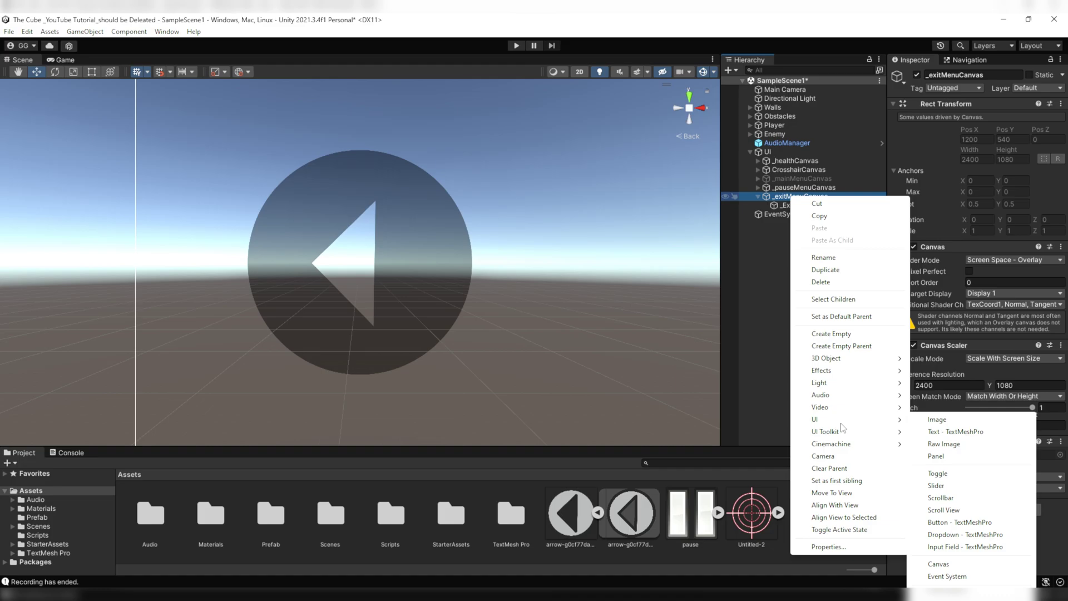
left_click(955, 457)
double_click(798, 215)
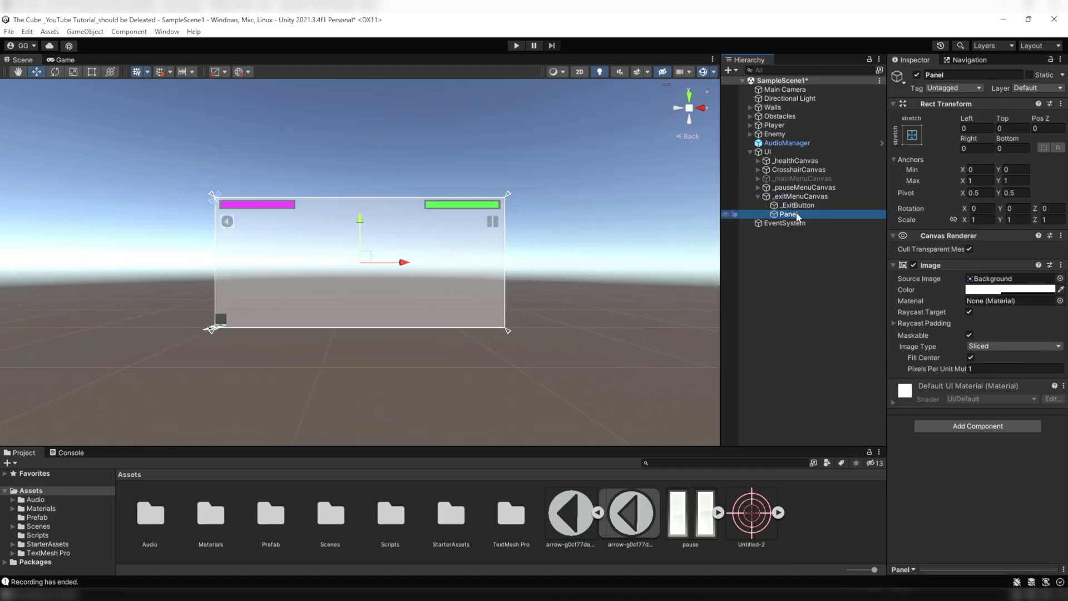
key("F2")
type("R_U_SureExit")
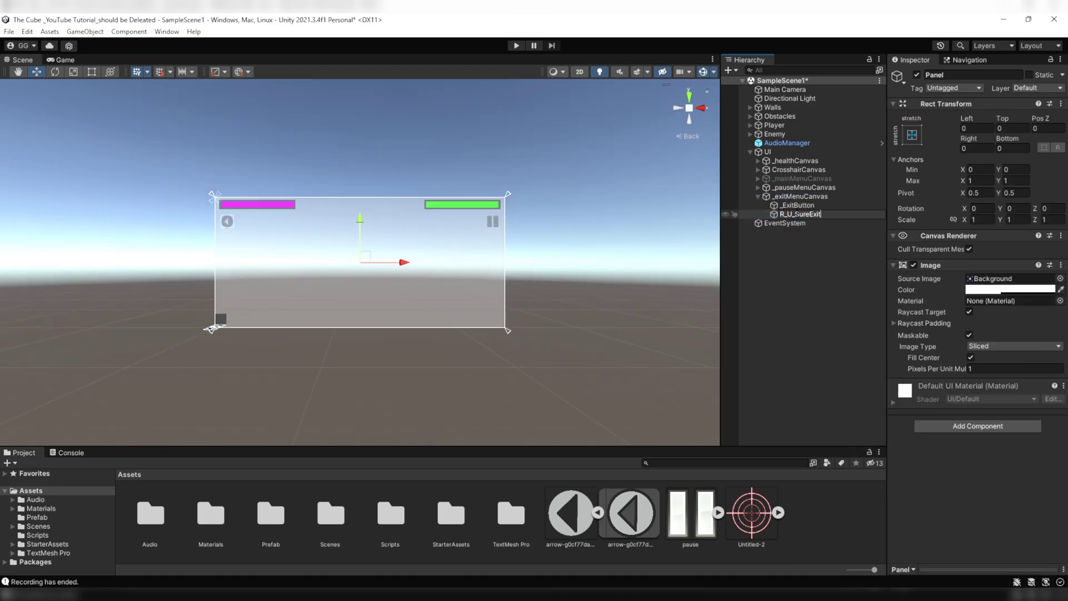
key("Return")
left_click(1010, 290)
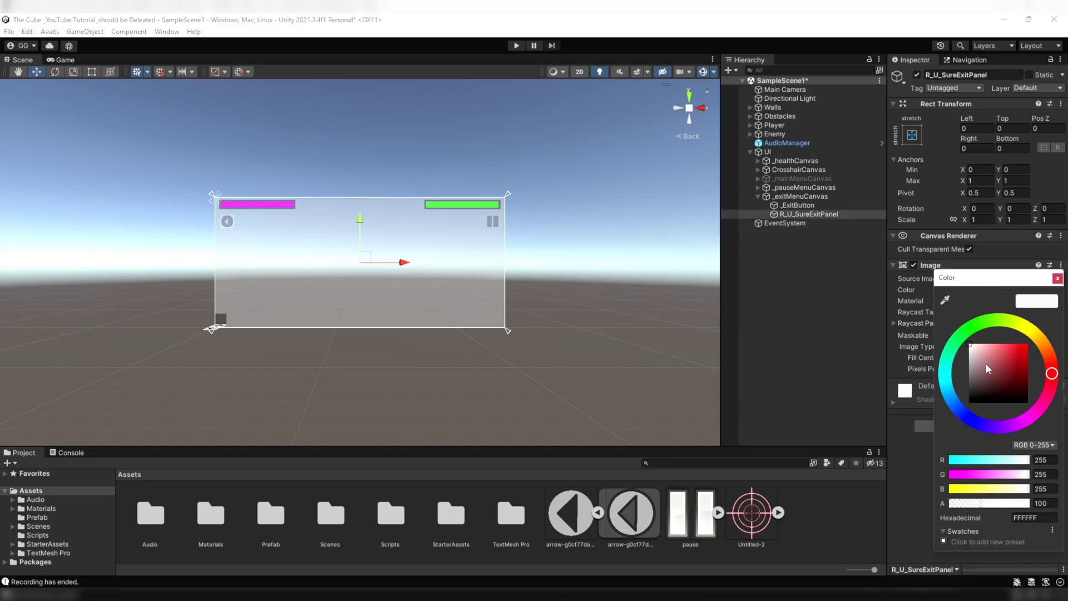
Add an Image inside R_U_SureExitPanel named BackGround.
left_click(1002, 412)
right_click(814, 218)
mouse_move(900, 437)
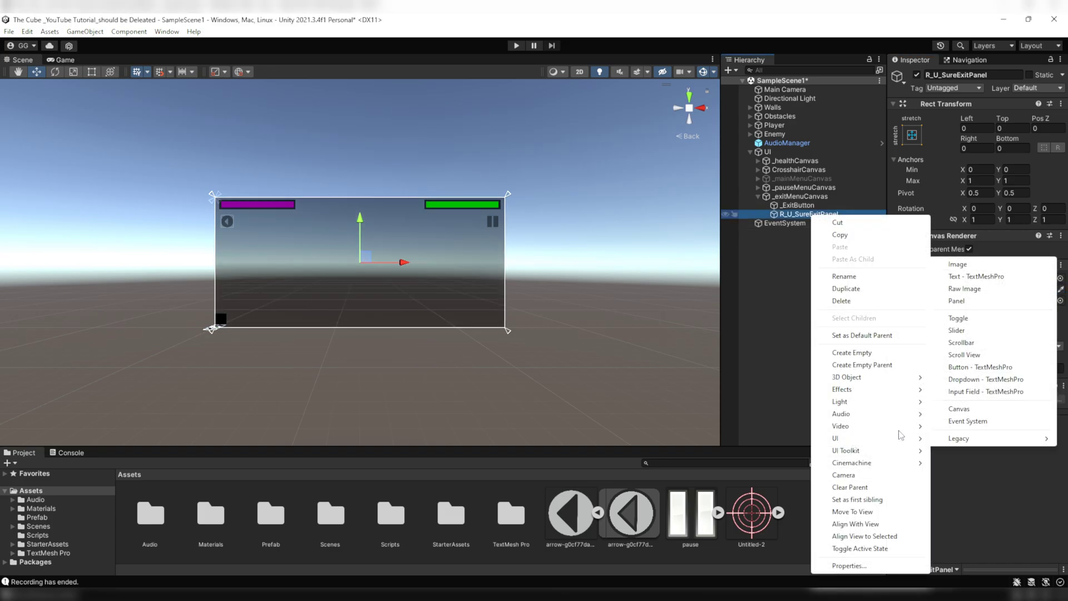
left_click(964, 265)
type("Back")
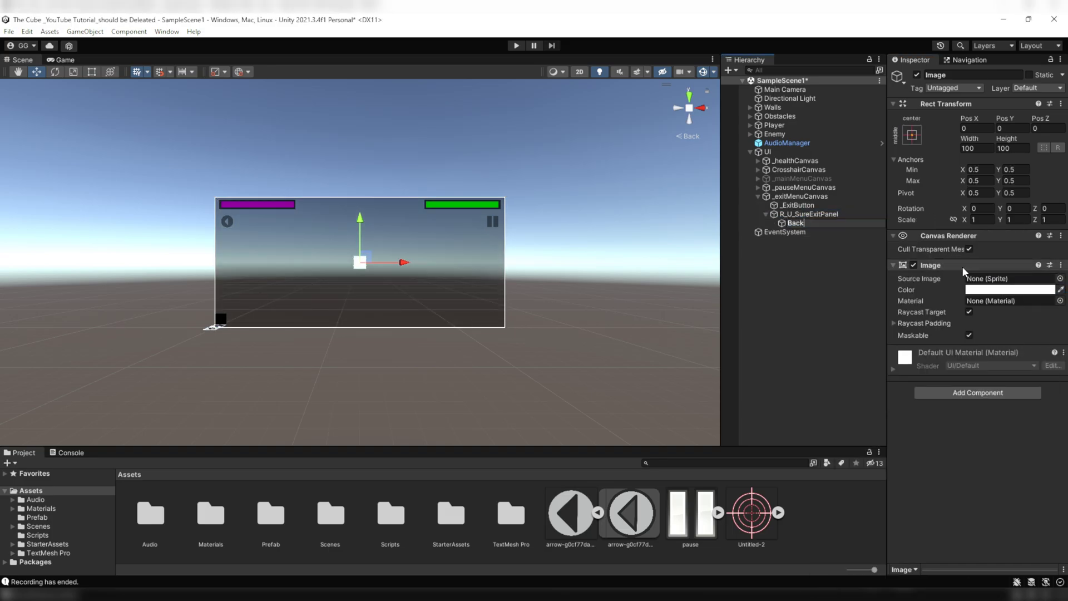
type("Ground")
key("Return")
scroll(613, 239, "up", 5)
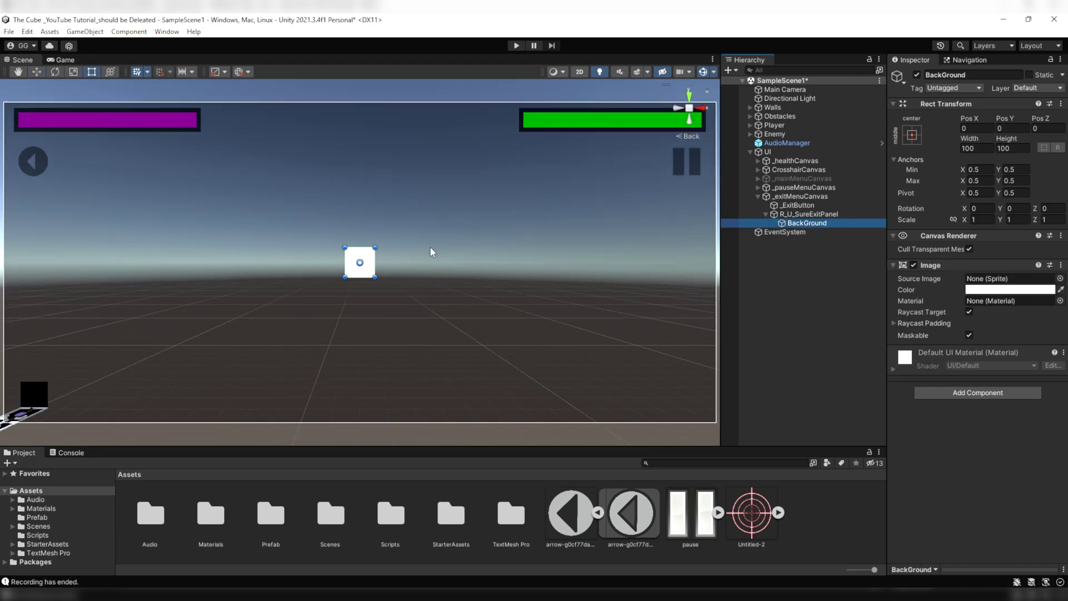
Size the BackGround image to 1600×480.
left_click(976, 148)
type("1231.371")
key("Tab")
type("369.731")
left_click(976, 148)
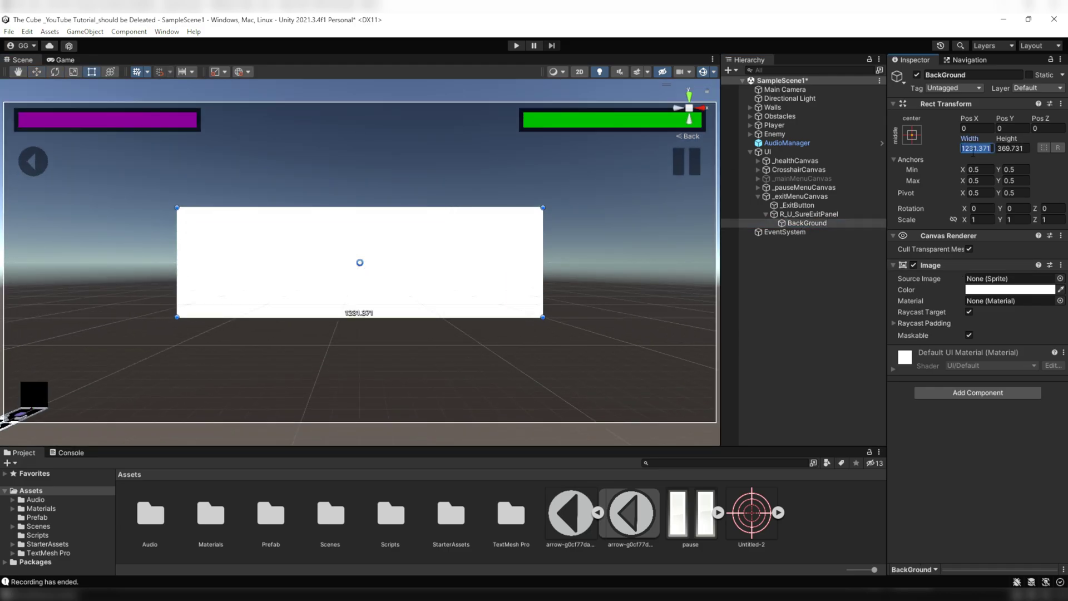
type("1600")
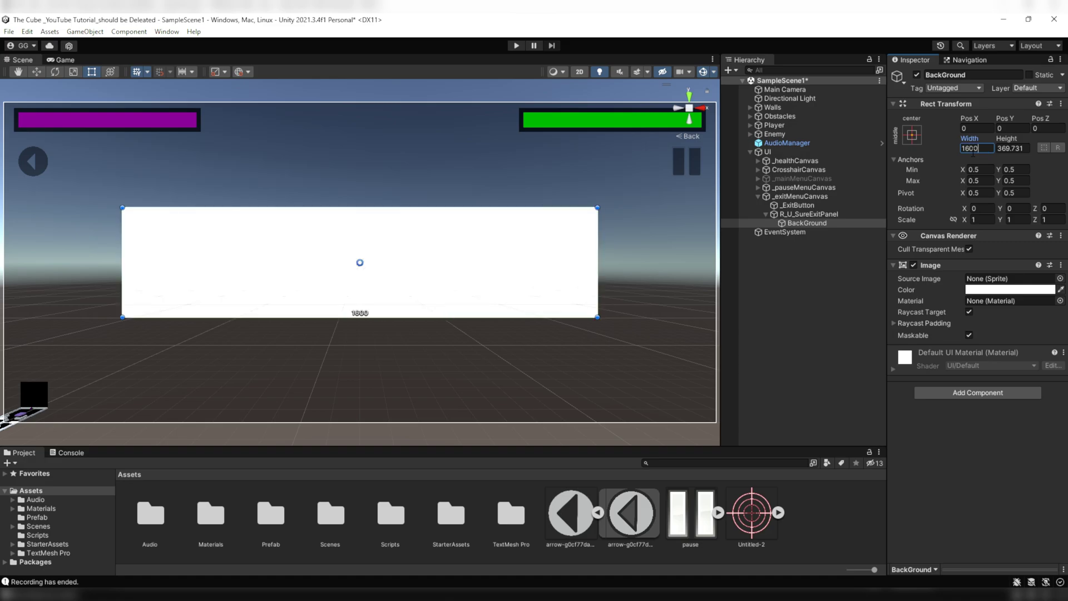
left_click(1014, 148)
type("480")
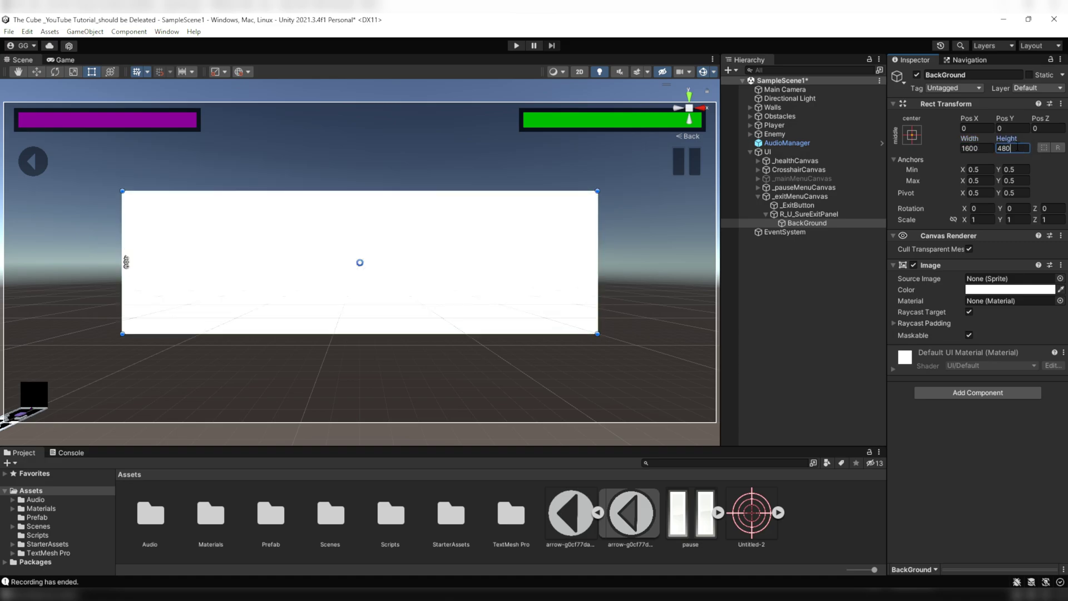
Colour the BackGround image black at alpha 200.
left_click(1010, 289)
left_click_drag(1009, 371, 942, 446)
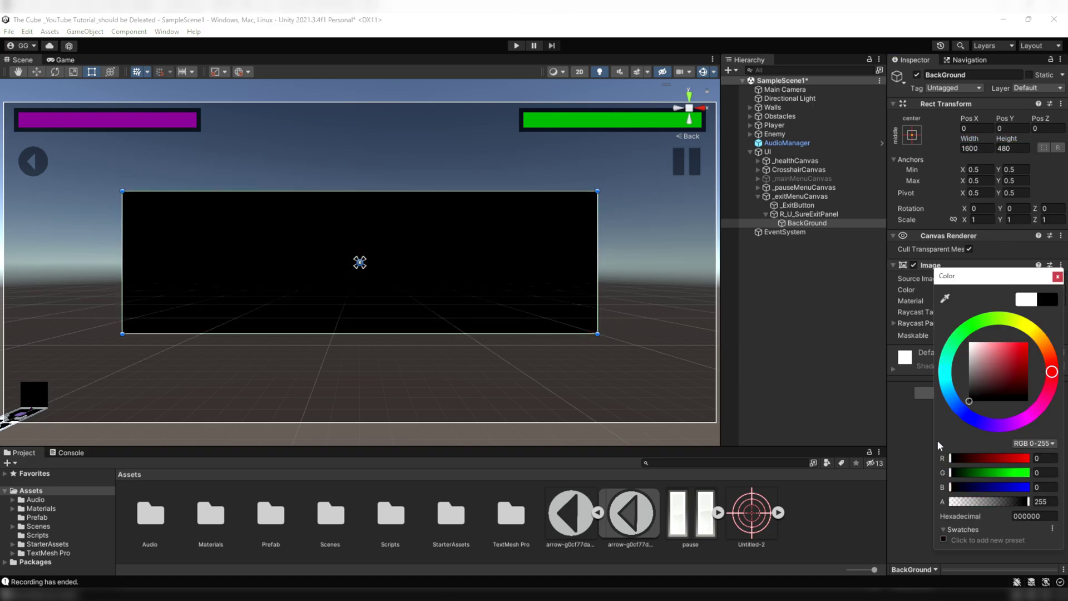
mouse_move(1028, 502)
left_mouse_down()
mouse_move(979, 502)
mouse_move(1030, 502)
left_mouse_up()
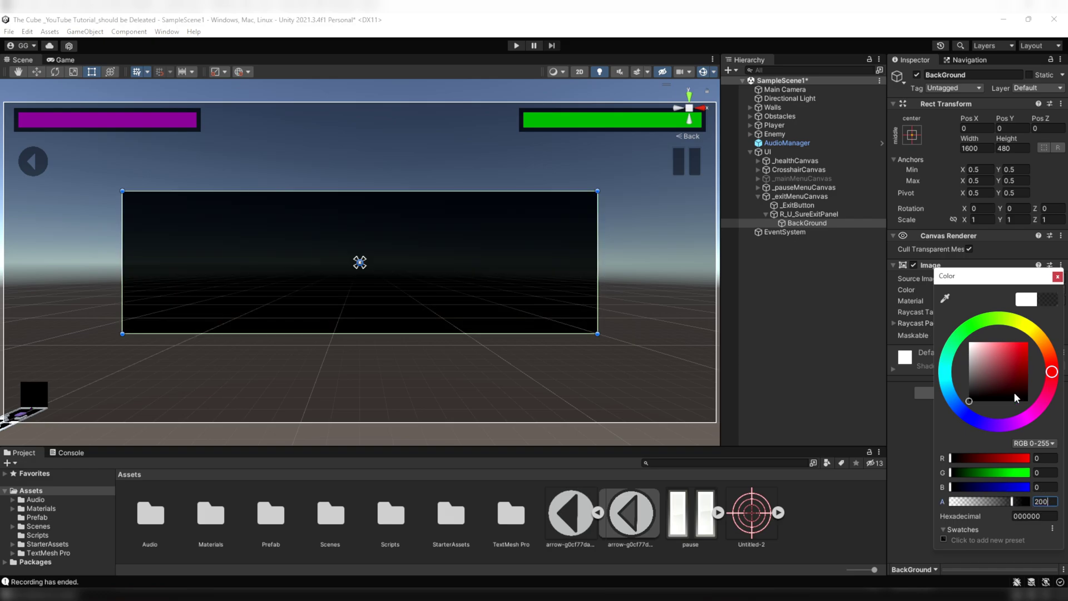
left_click(1057, 277)
Add a Text - TextMeshPro to R_U_SureExitPanel, widen it and raise it above centre.
right_click(809, 215)
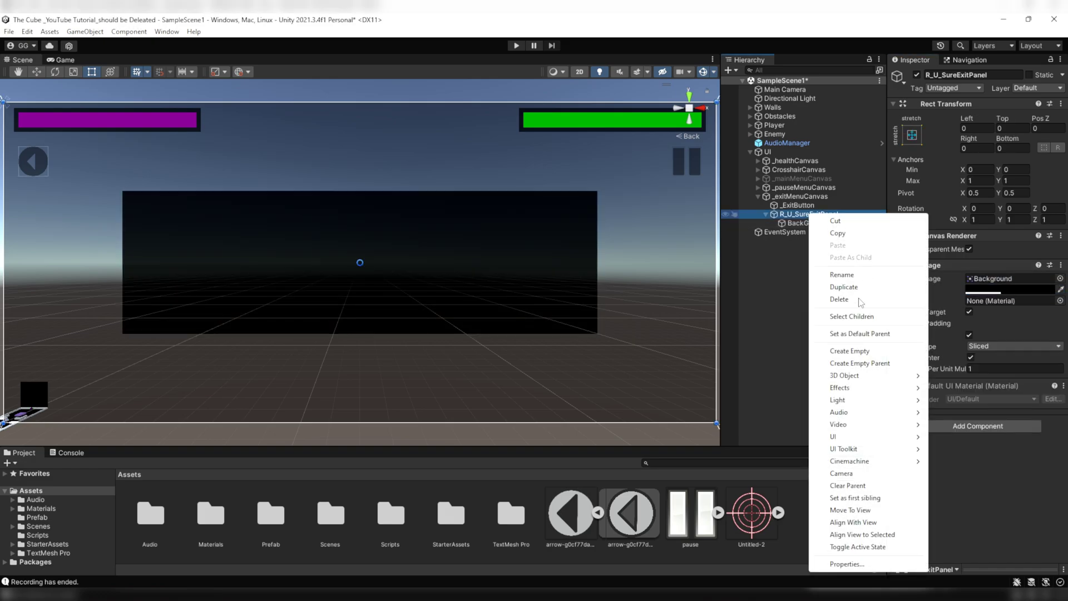
mouse_move(836, 438)
left_click(976, 277)
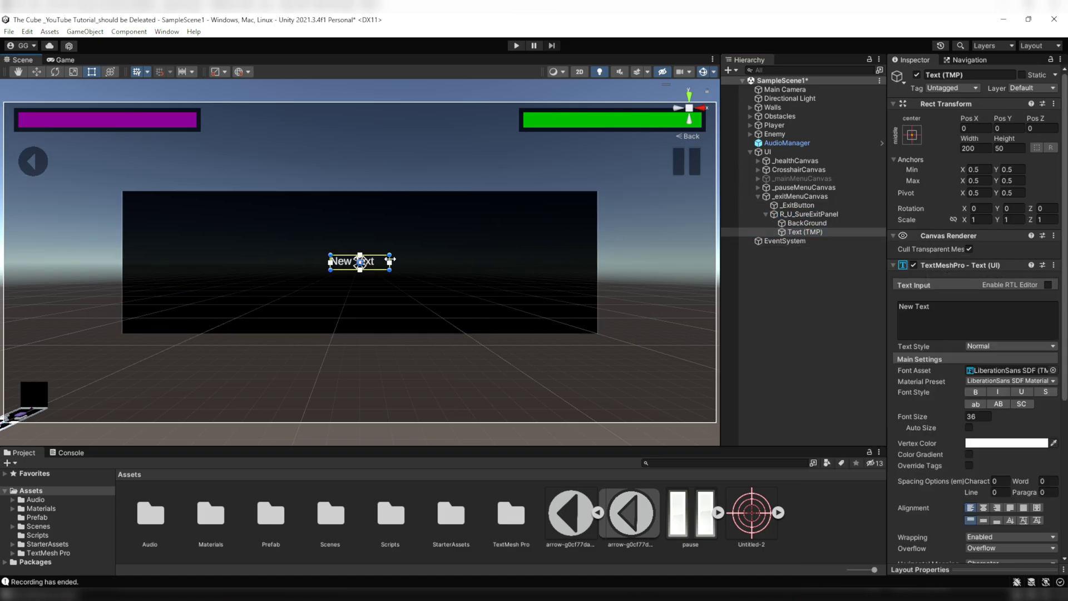
left_click_drag(389, 262, 441, 241, "alt")
key("w")
left_click_drag(360, 223, 360, 193)
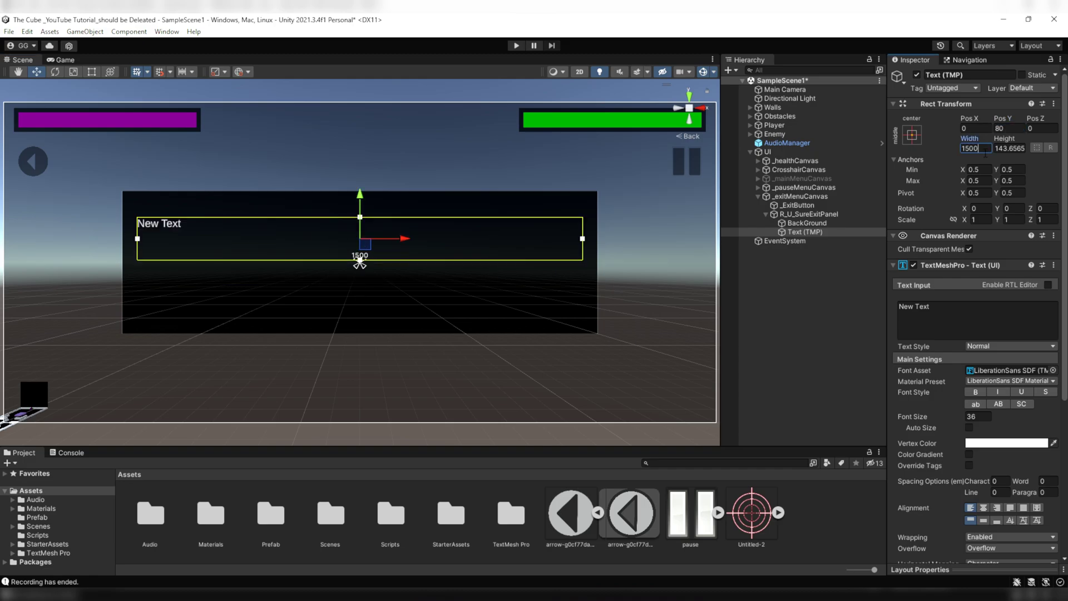
Set the text to 'Are You Sure, You Want To EXIT ?', bold italic, size 80, middle-aligned.
left_click(946, 317)
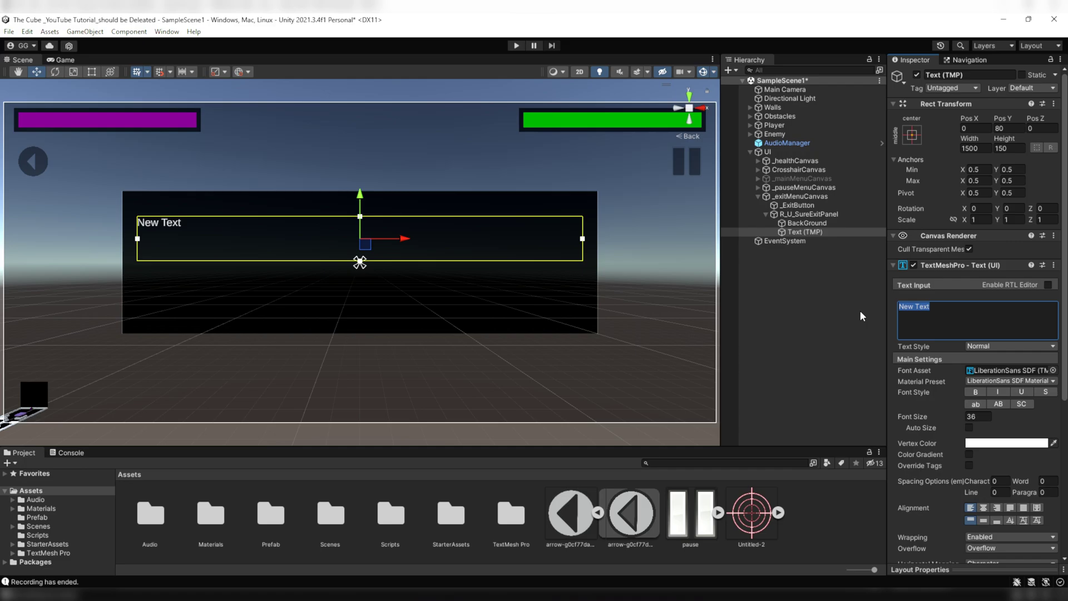
type("Are You Su")
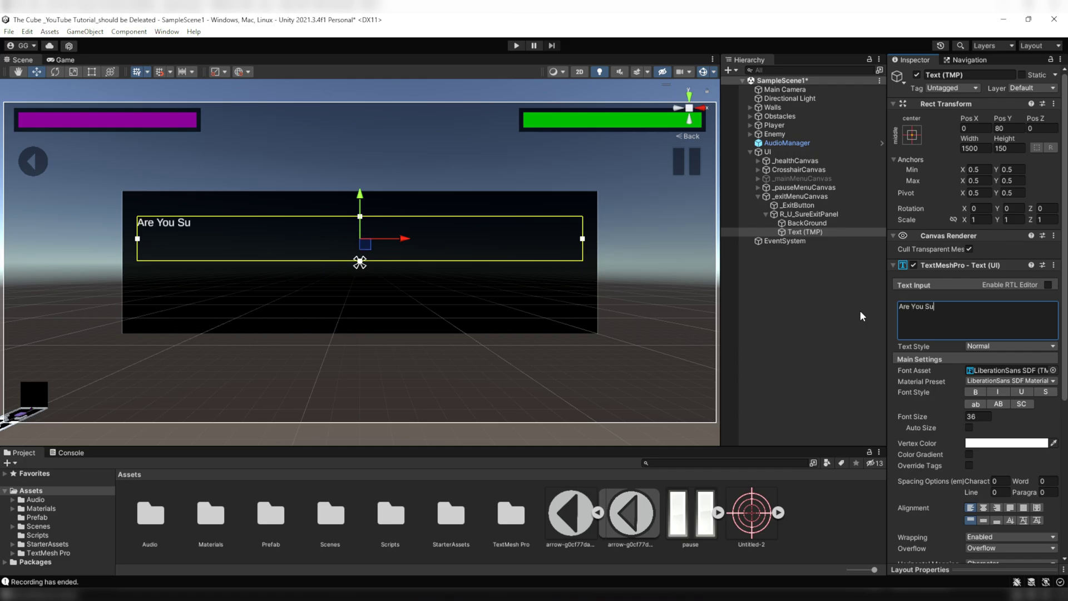
type("re, You Want To EXIT ?")
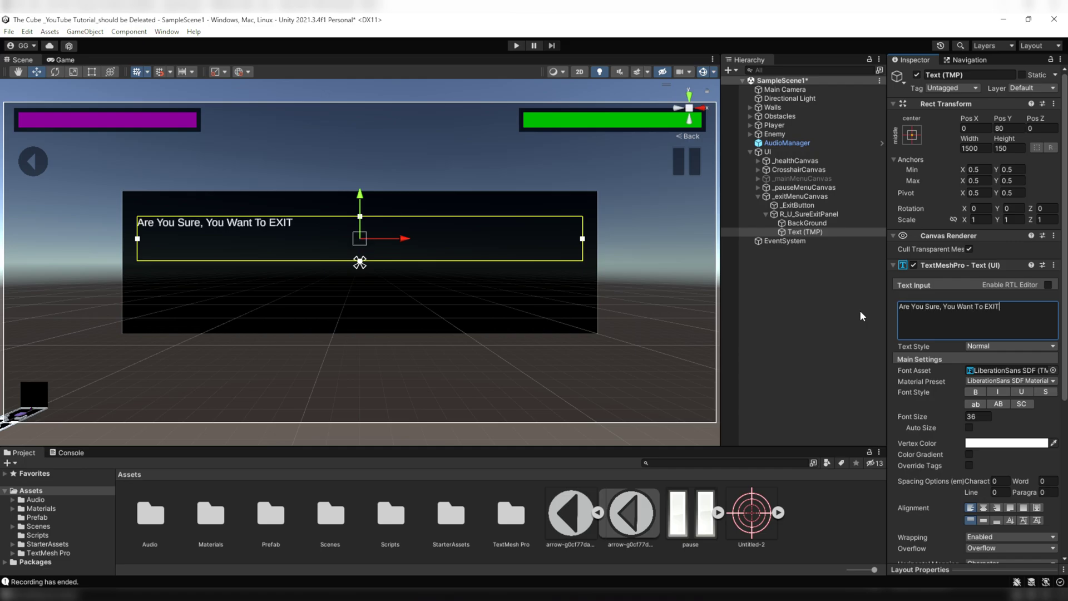
left_click(975, 392)
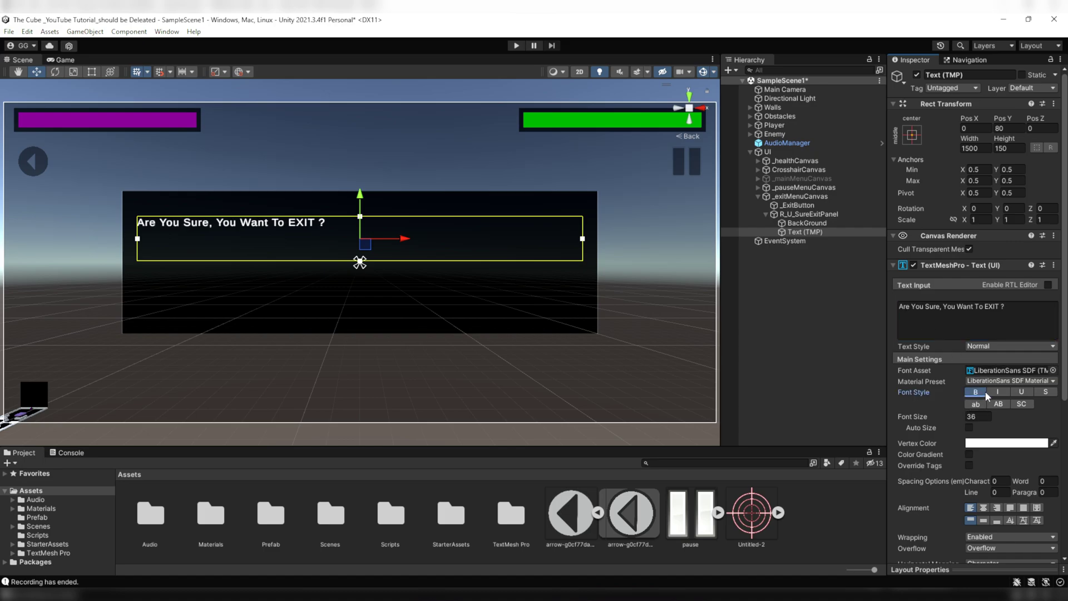
left_click(994, 393)
left_click(953, 417)
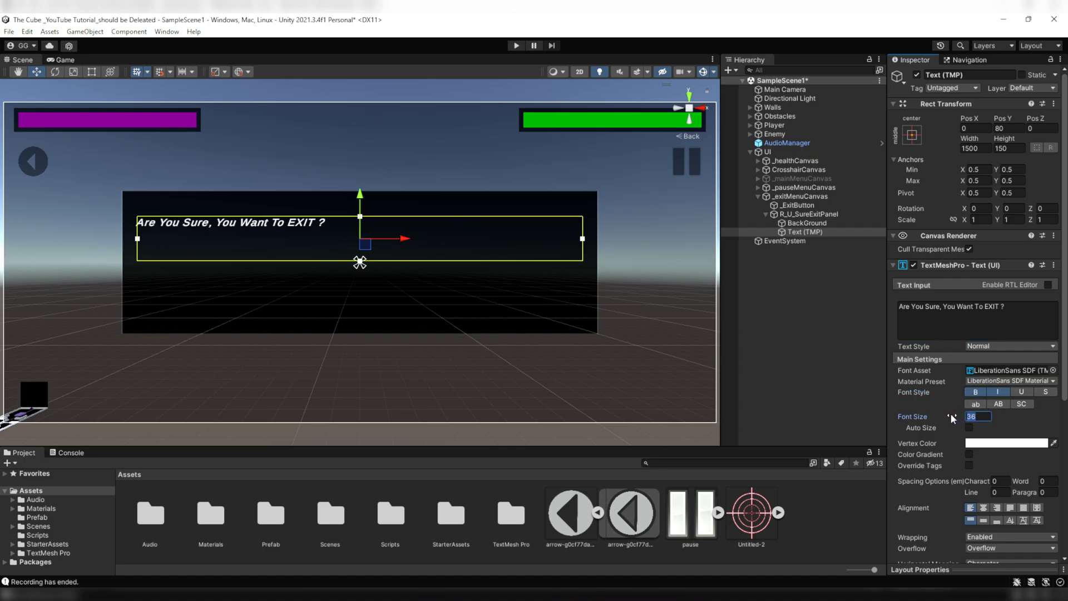
type("80")
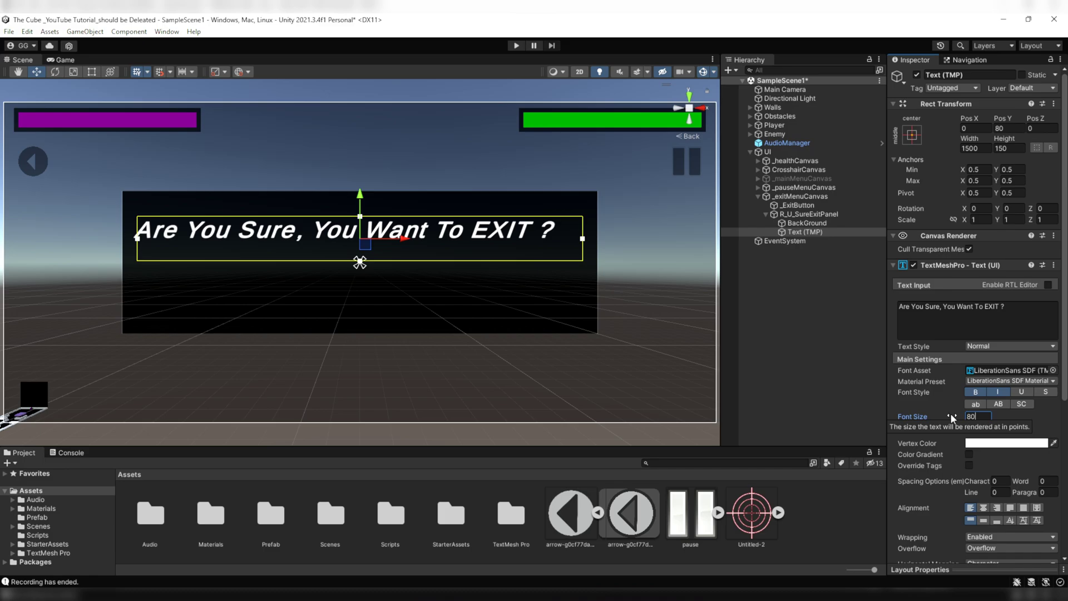
left_click(985, 520)
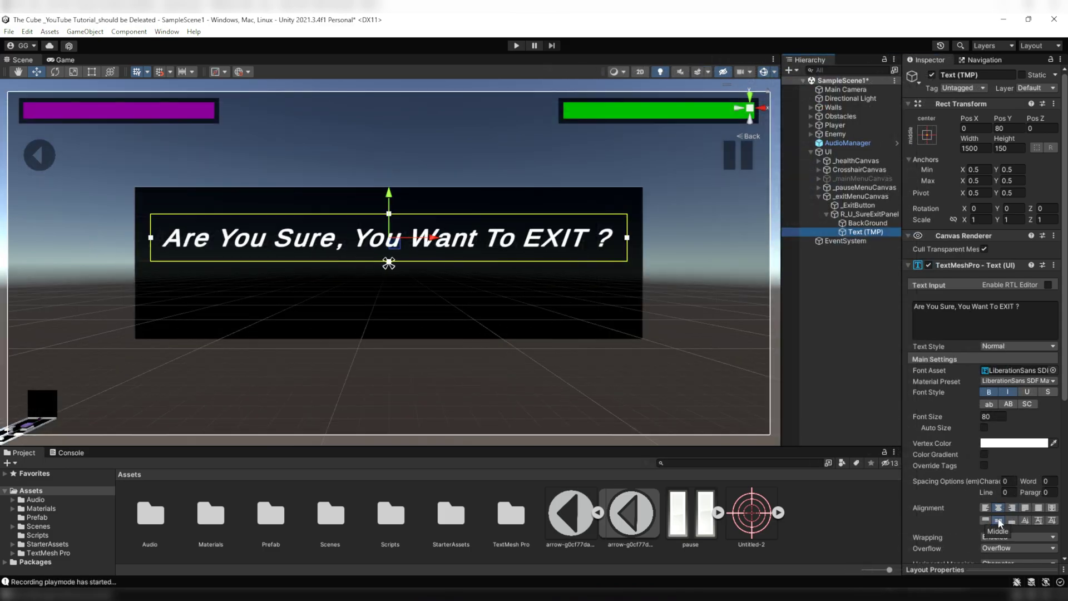
Add a button inside R_U_SureExitPanel named YesButton.
right_click(860, 214)
mouse_move(880, 436)
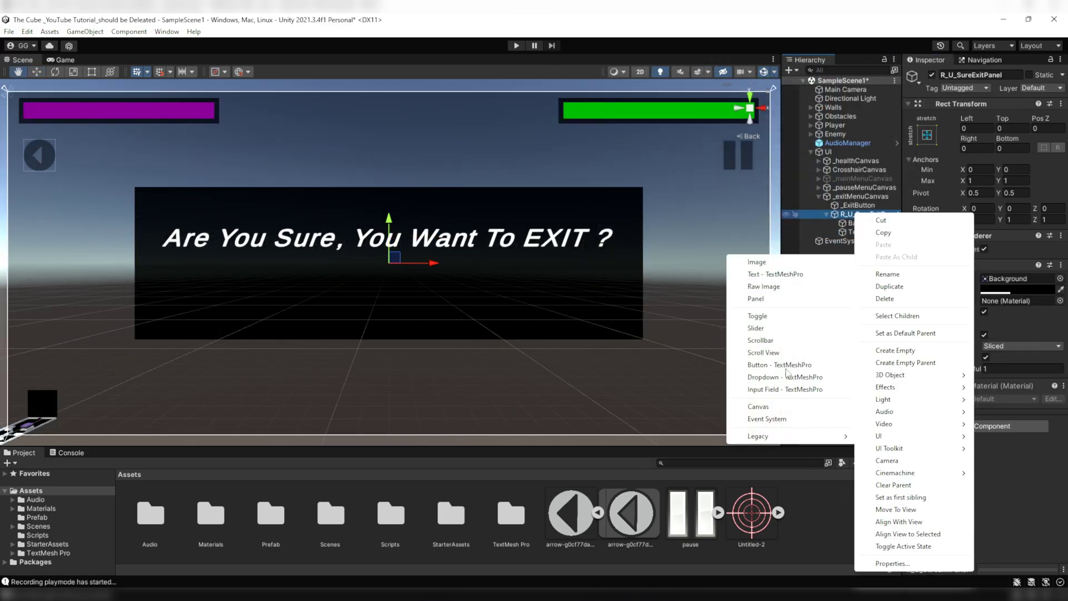
left_click(788, 371)
type("YesButton")
key("Return")
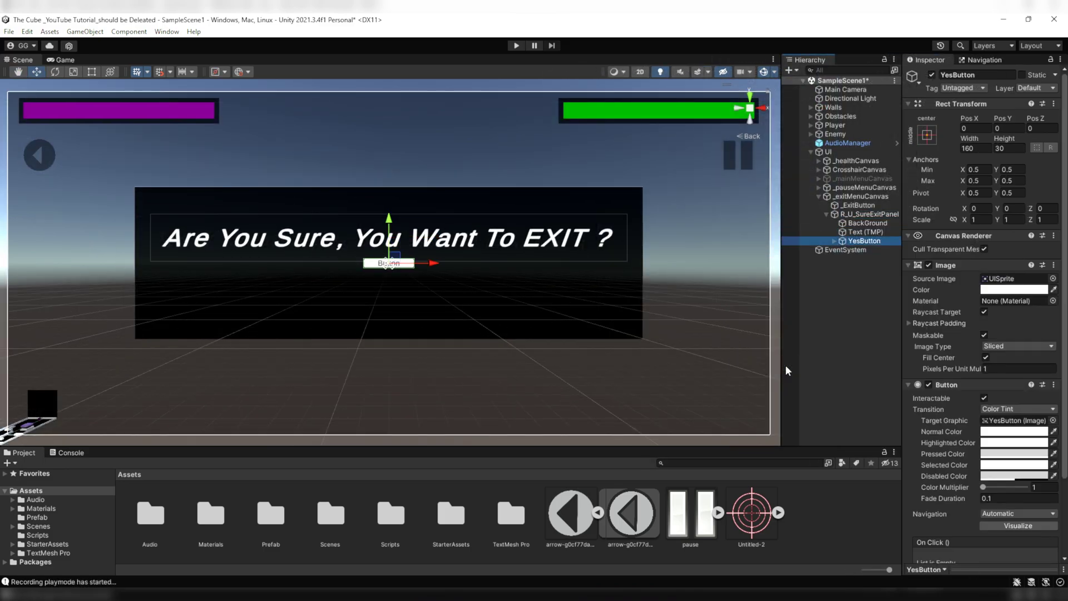
Size YesButton to 250×100 and position it at -200, -80.
left_click(974, 148)
type("250")
left_click(1006, 149)
type("100")
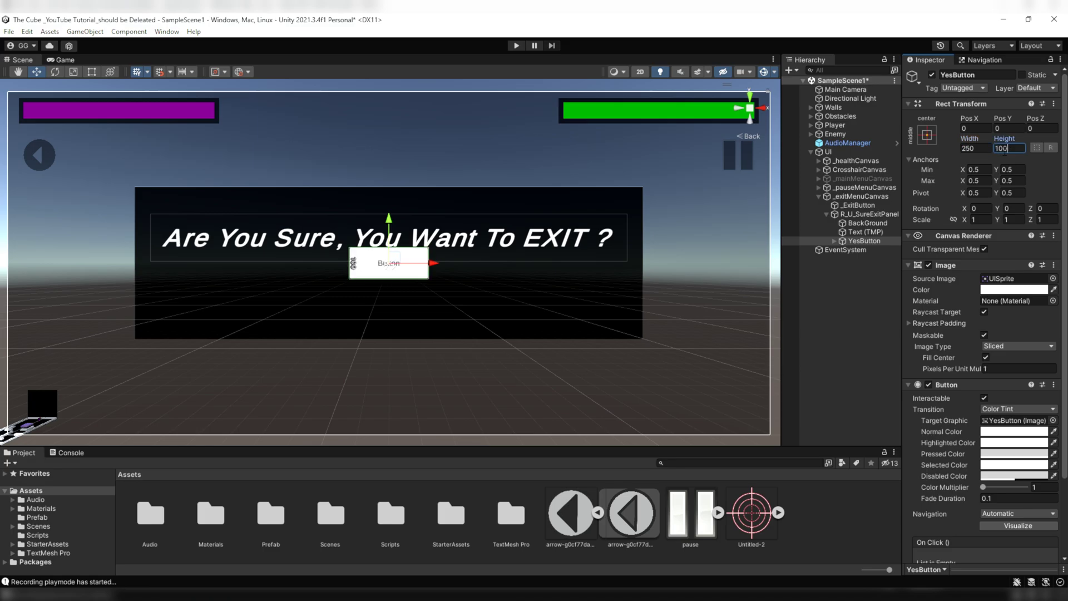
left_click(974, 128)
type("-200")
left_click(1004, 128)
type("-110")
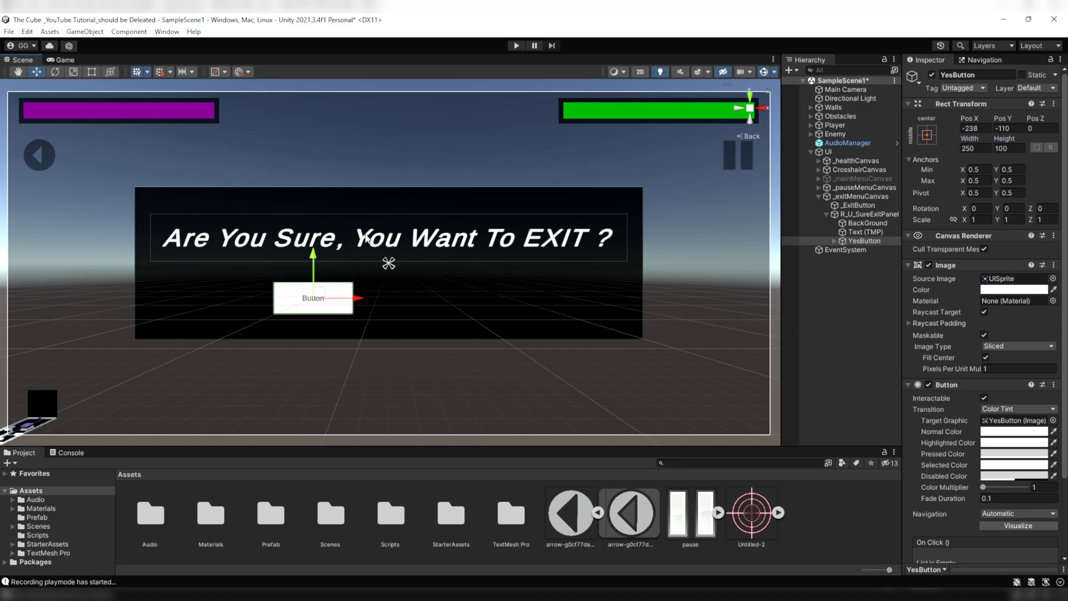
left_click(980, 128)
left_click(1004, 128)
type("-80")
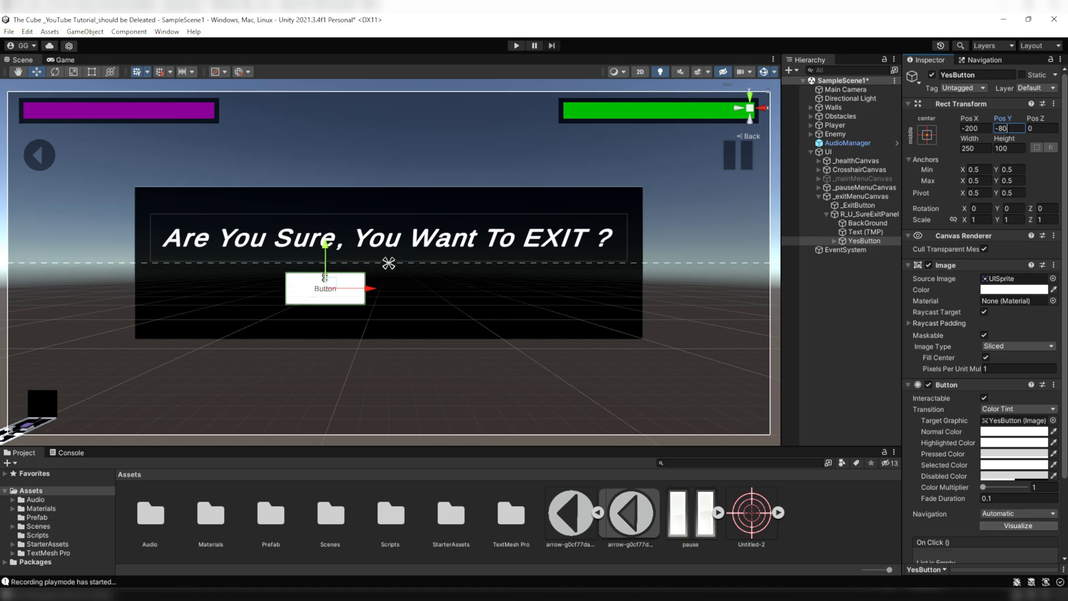
key("Return")
Change the YesButton label to bold 'YES' at font size 100.
left_click(834, 240)
left_click(873, 249)
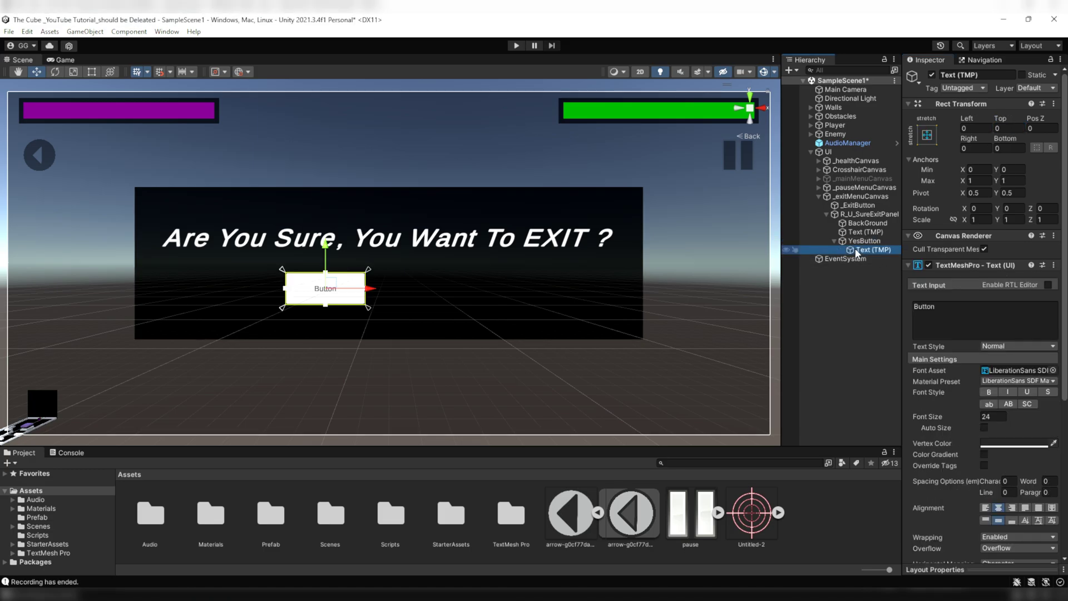
double_click(885, 310)
key("BackSpace")
type("YES")
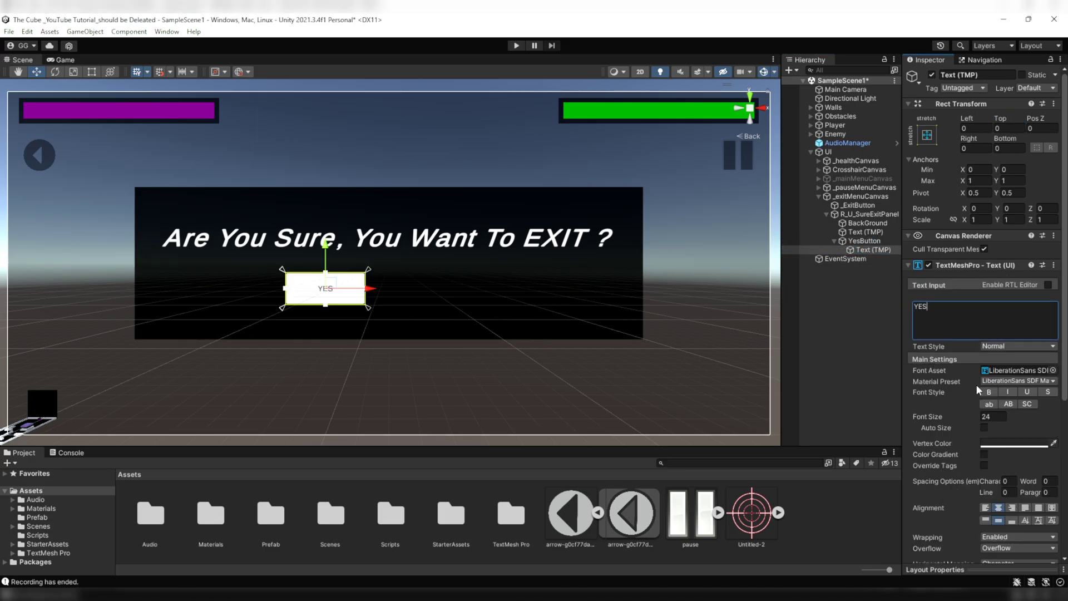
left_click(989, 392)
left_click(996, 417)
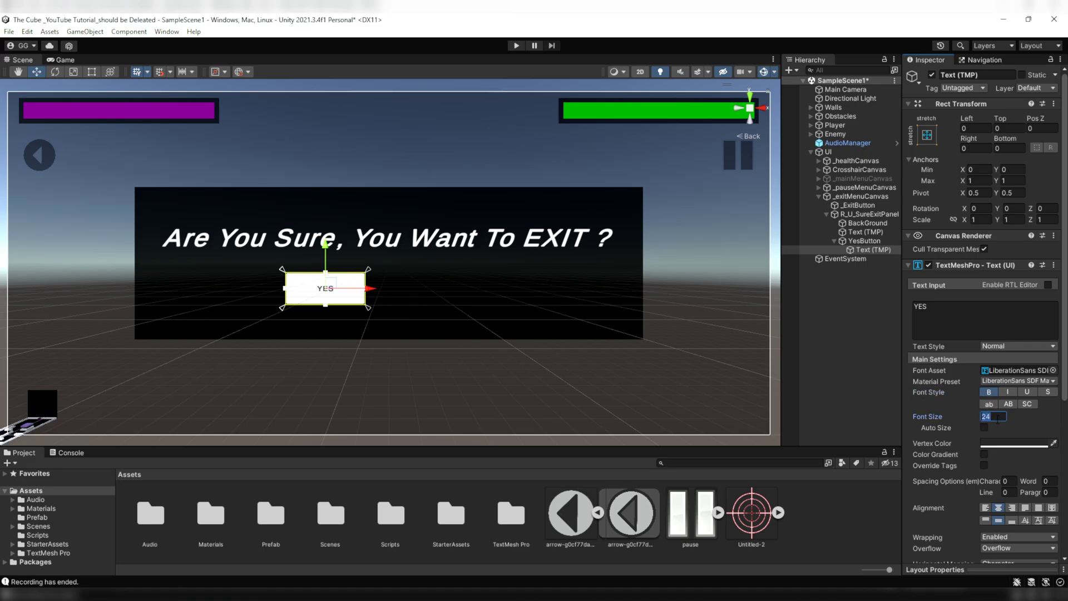
type("100")
left_click(1014, 443)
left_click(970, 378)
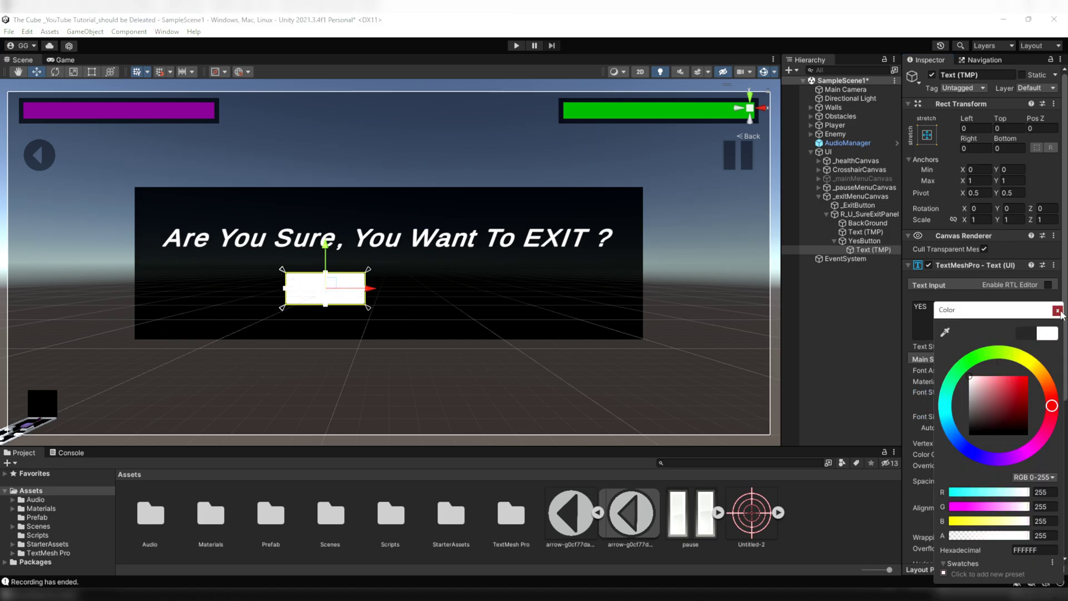
left_click(1057, 311)
Set YesButton's Normal Color to purple with alpha 10.
left_click(864, 241)
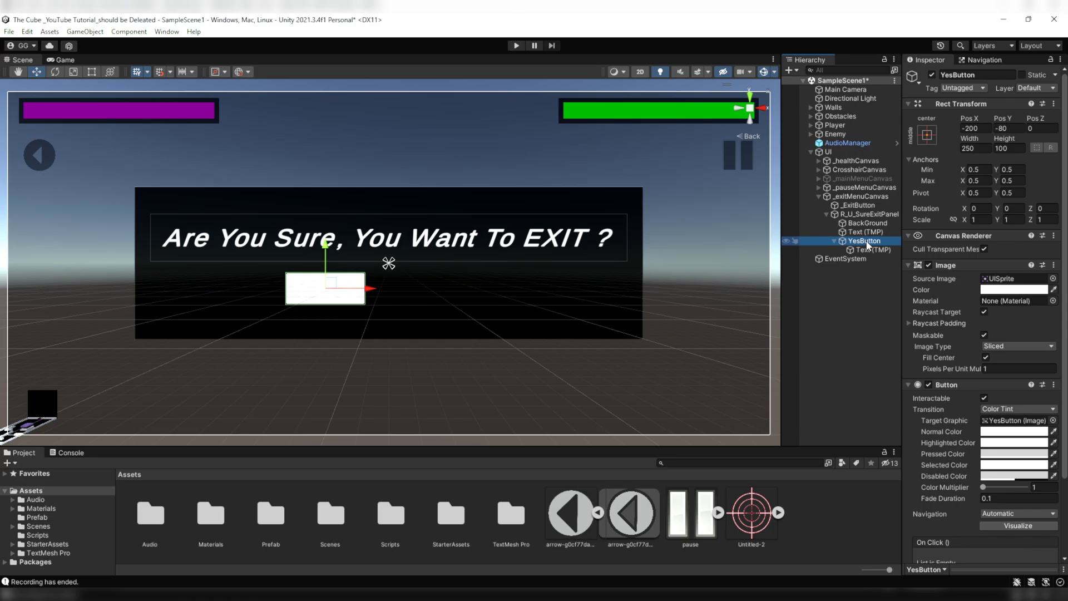
scroll(991, 362, "down", 3)
left_click(1011, 339)
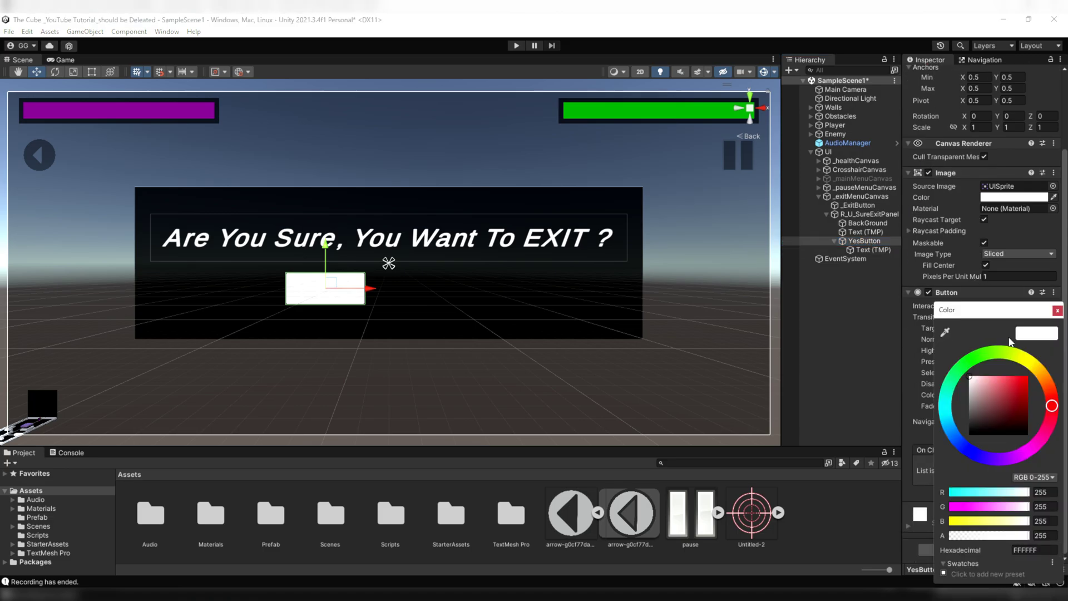
left_click(1027, 378)
left_click(994, 459)
left_click(1041, 535)
type("10")
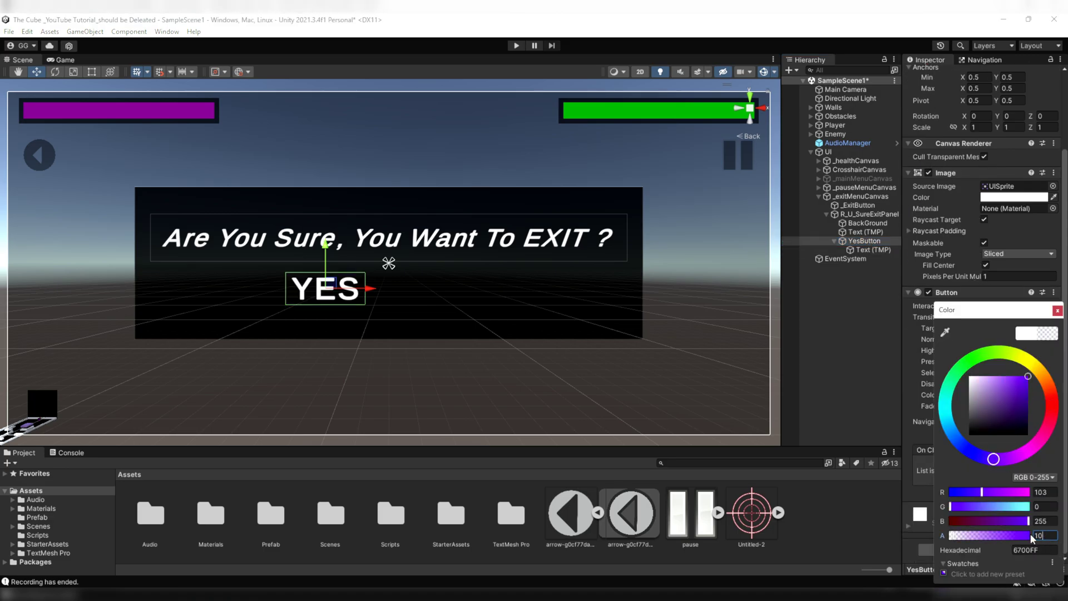
key("Return")
left_click(1058, 310)
Set YesButton's Highlighted Color hex to 6700FF.
left_click(1013, 350)
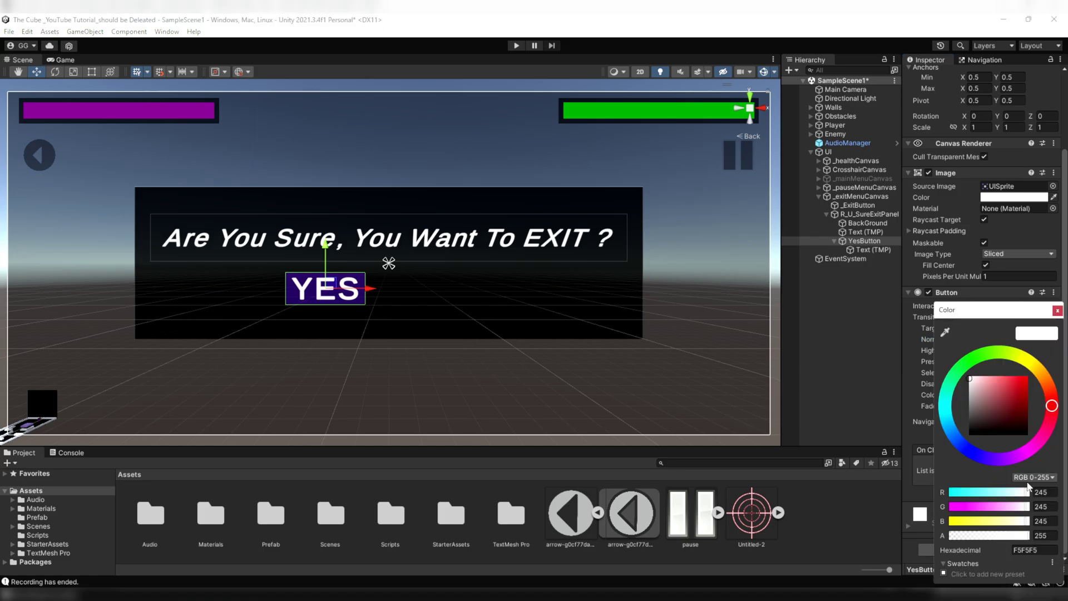
left_click_drag(1039, 550, 1009, 551)
type("6700FF")
left_click(1057, 311)
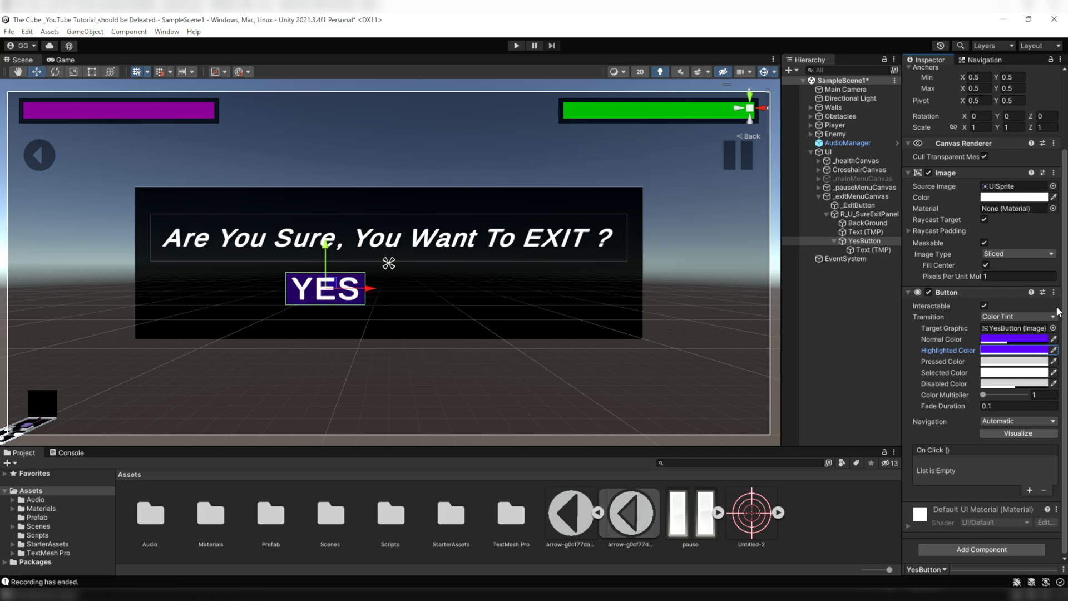
Duplicate YesButton and rename the copy NoButton.
left_click(835, 245)
key("ctrl+d")
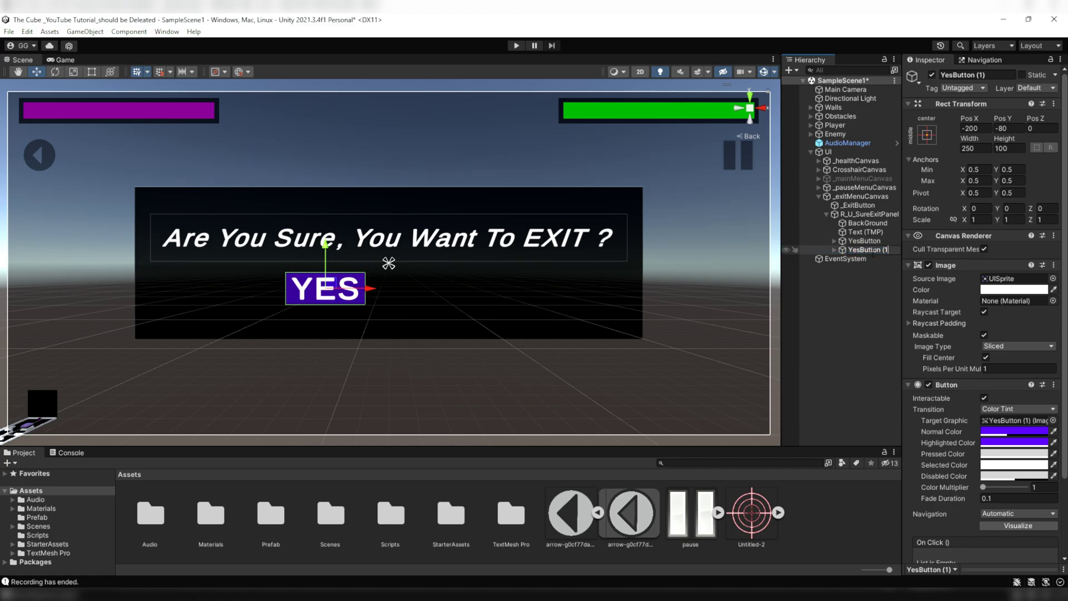
key("shift+Home")
type("No")
key("Return")
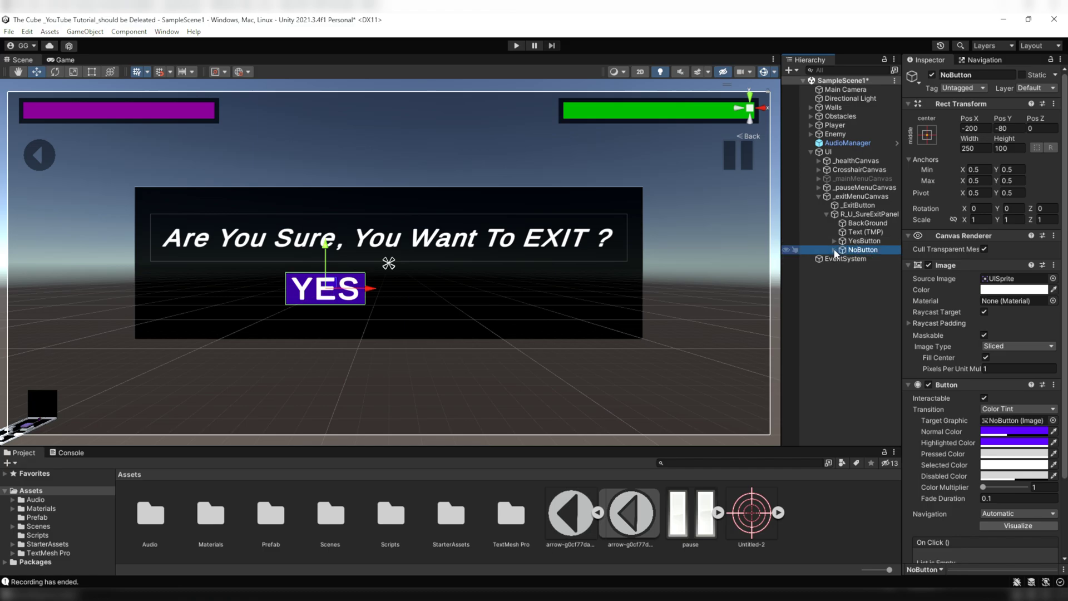
Change NoButton's Text (TMP) label from YES to NO.
key("Right")
left_click(868, 259)
double_click(924, 300)
type("NO")
Move NoButton to the right of YES at Pos X 200.
left_click(858, 250)
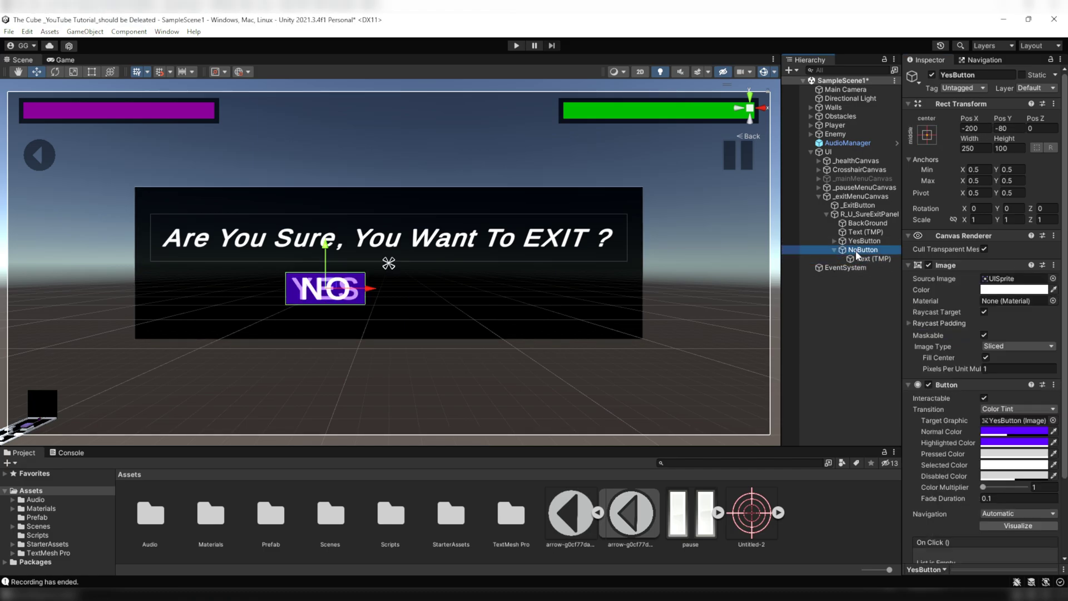
left_click_drag(373, 289, 515, 303)
left_click(852, 258)
key("ctrl+z")
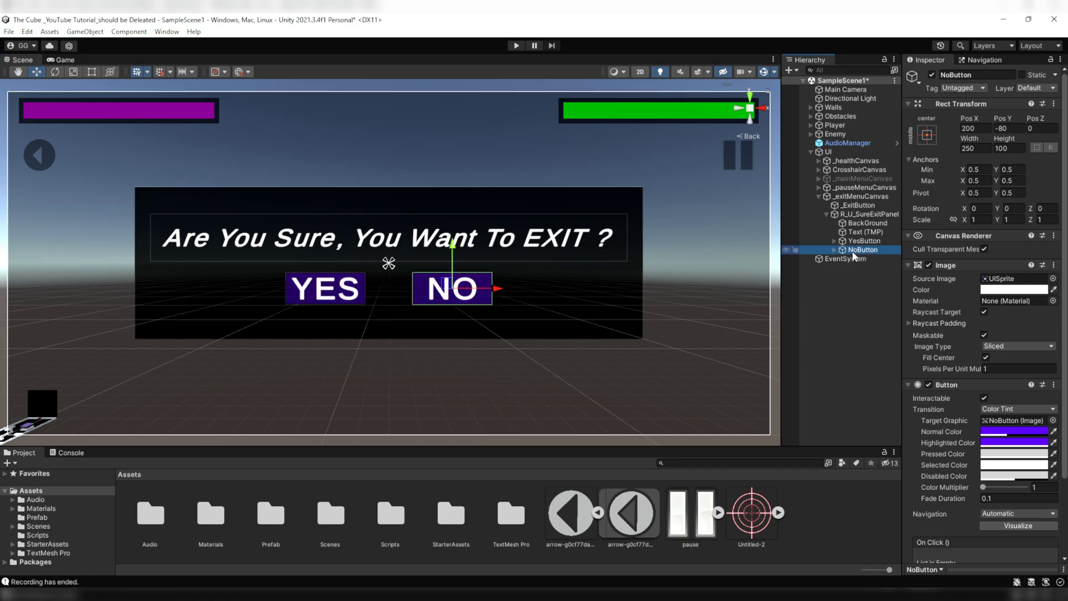
left_click(837, 154)
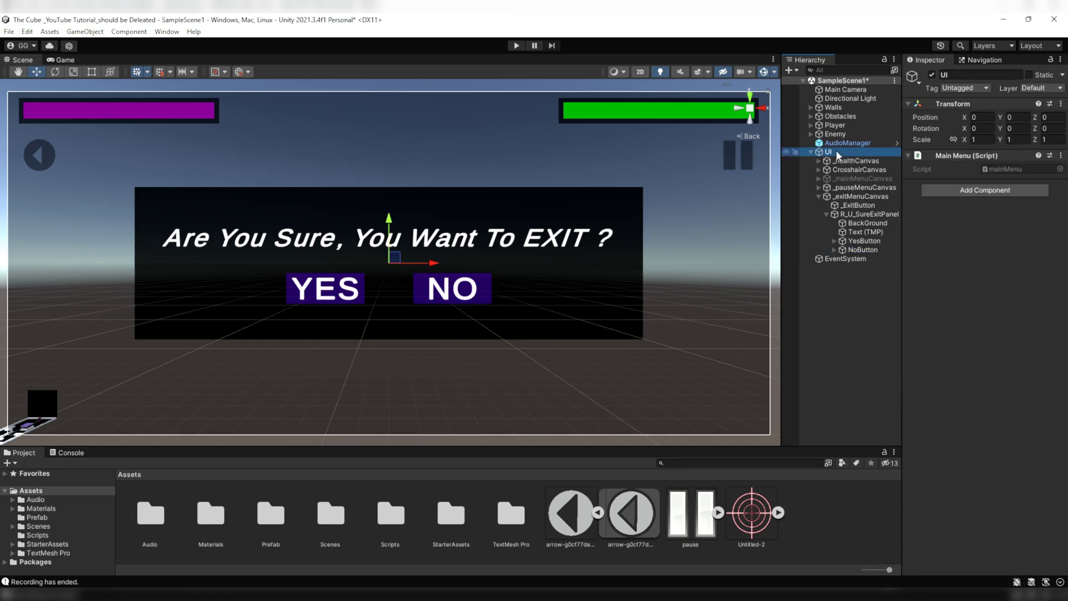
In mainMenu.cs, start a public void QuitGame() method after resumeButton.
left_click(1027, 168)
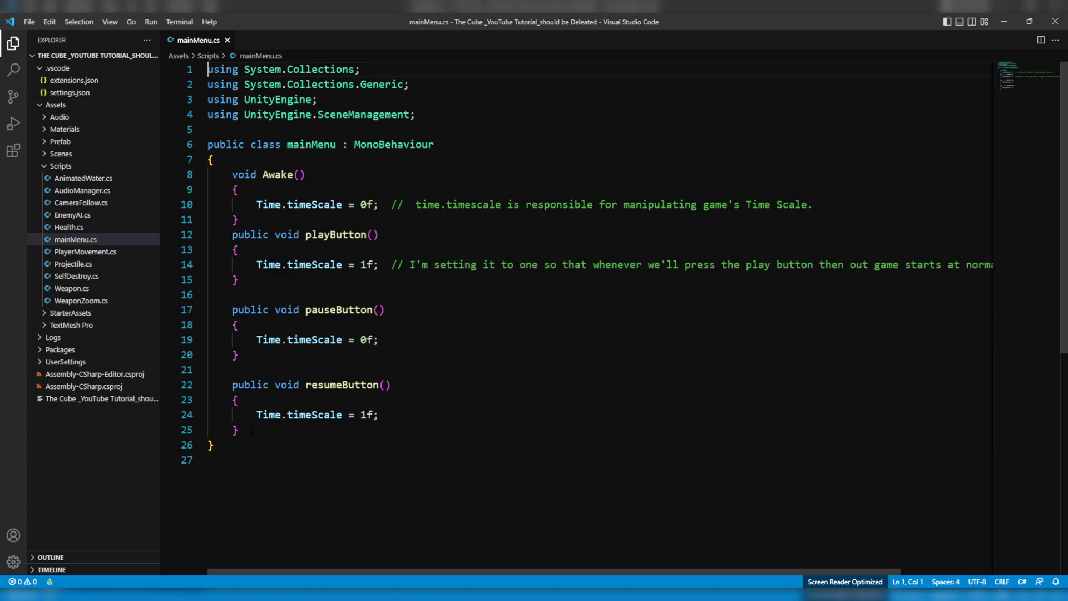
left_click(252, 432)
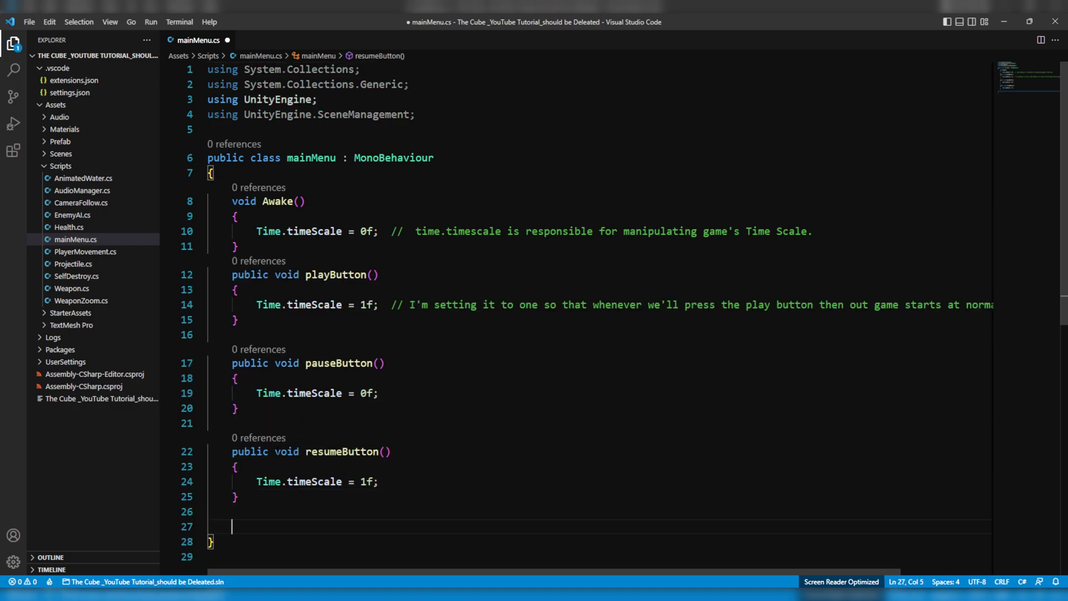
key("Return")
key("Return")
type("public void QuitGame(){")
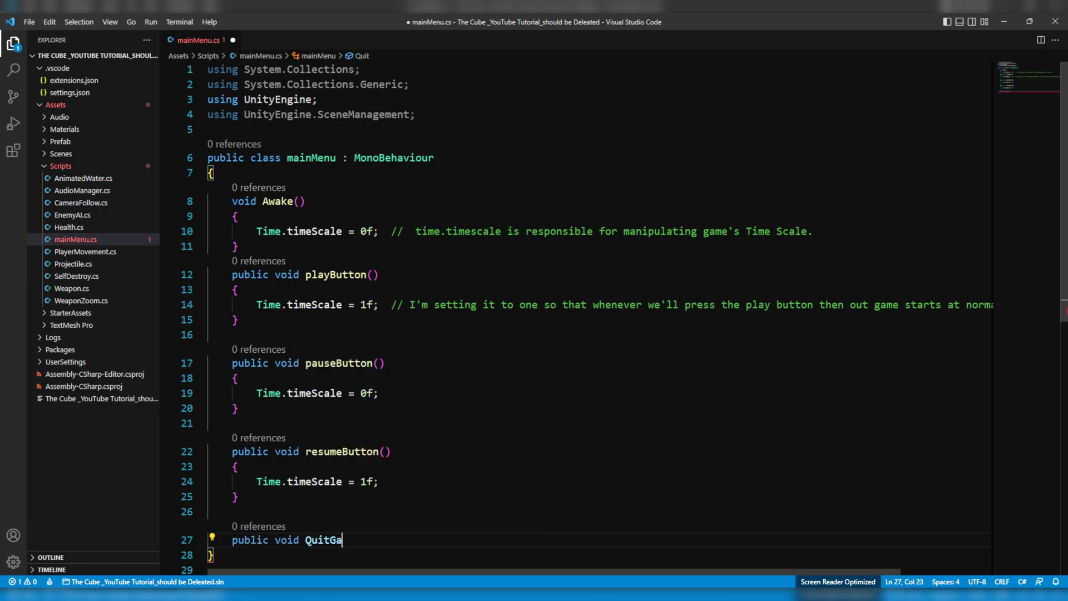
key("Return")
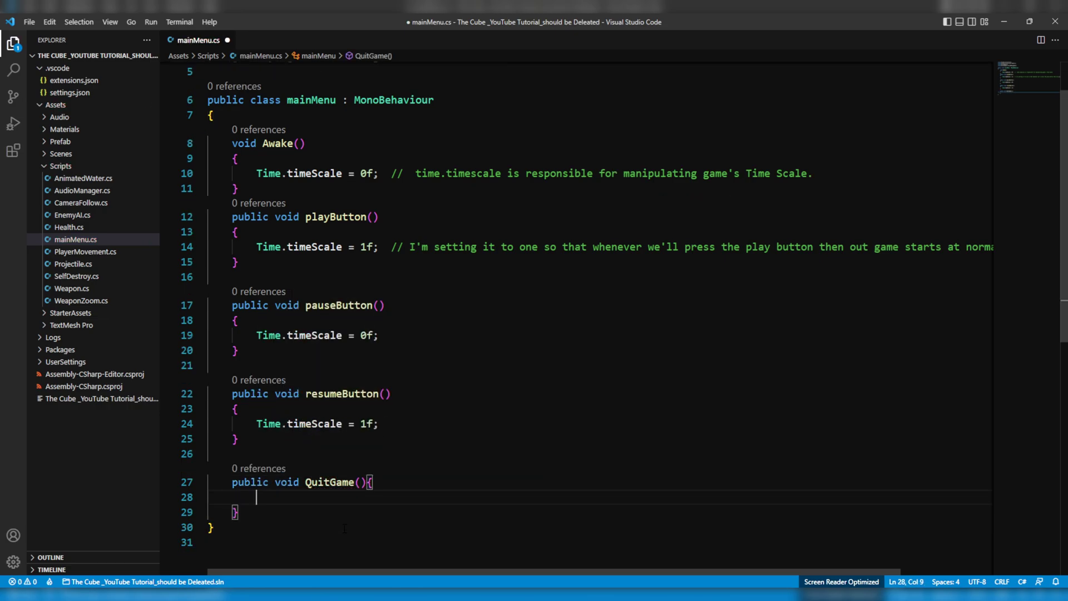
Fill QuitGame with Application.Quit() and an explanatory comment, then save the script.
type("Applicati")
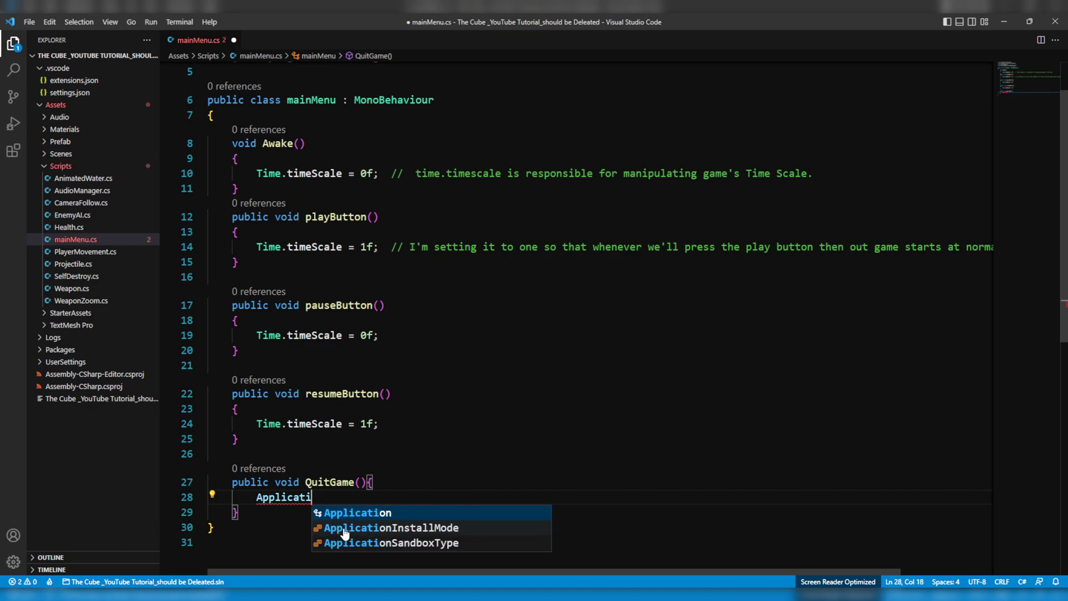
type("on.Quit();  //")
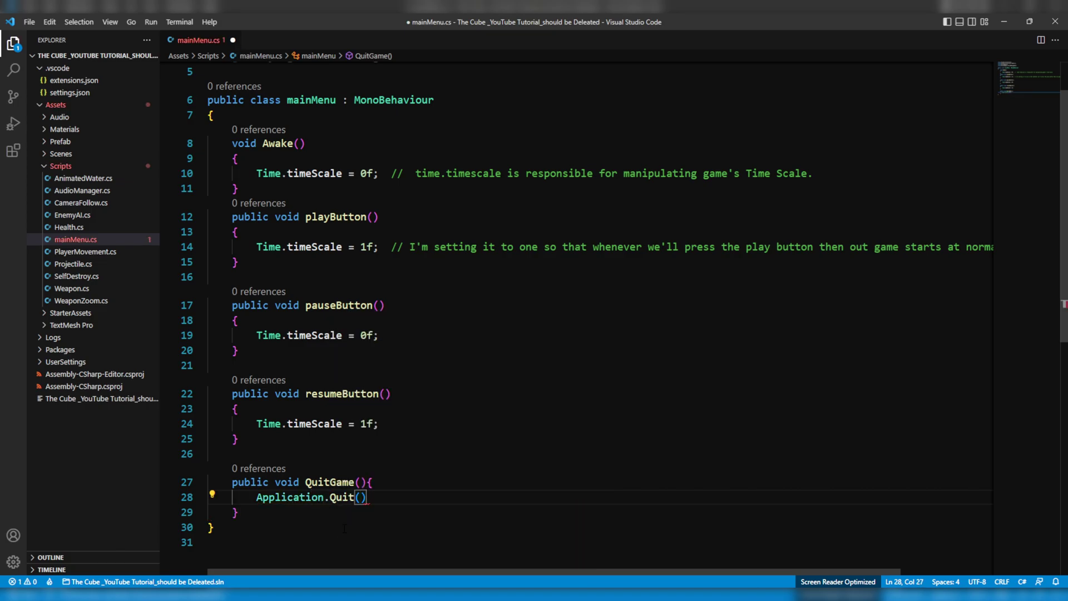
type(" Applica")
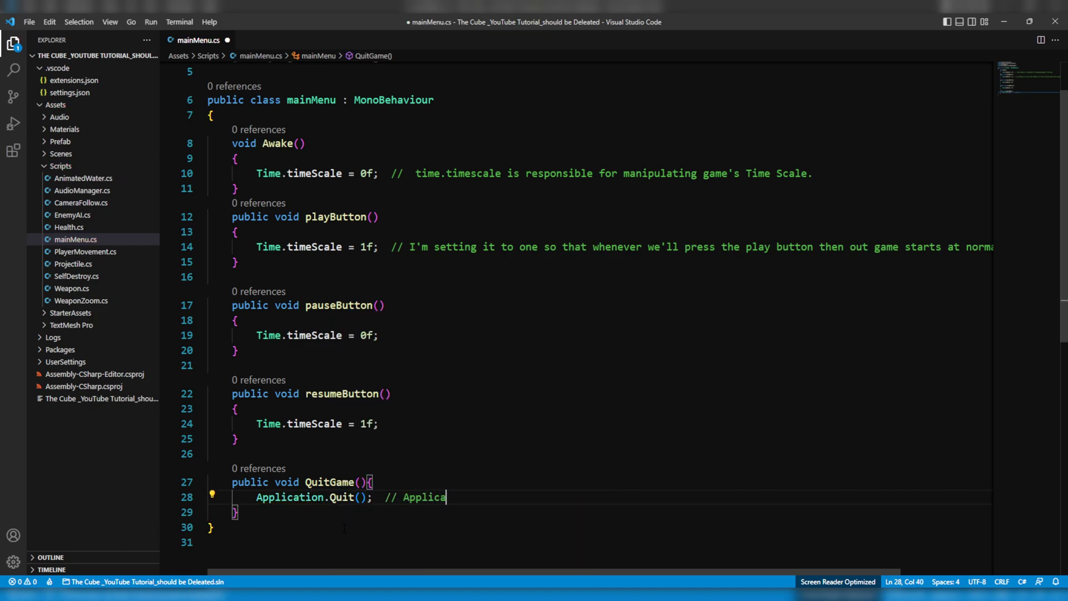
type("tion.Quit function allows")
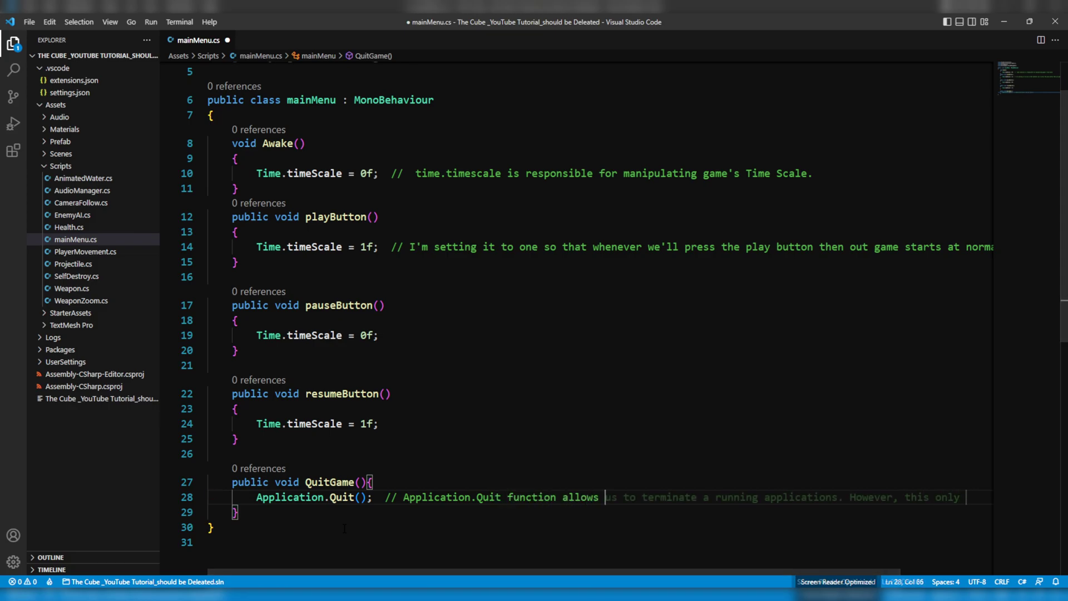
key("Tab")
type("\"END Build ")
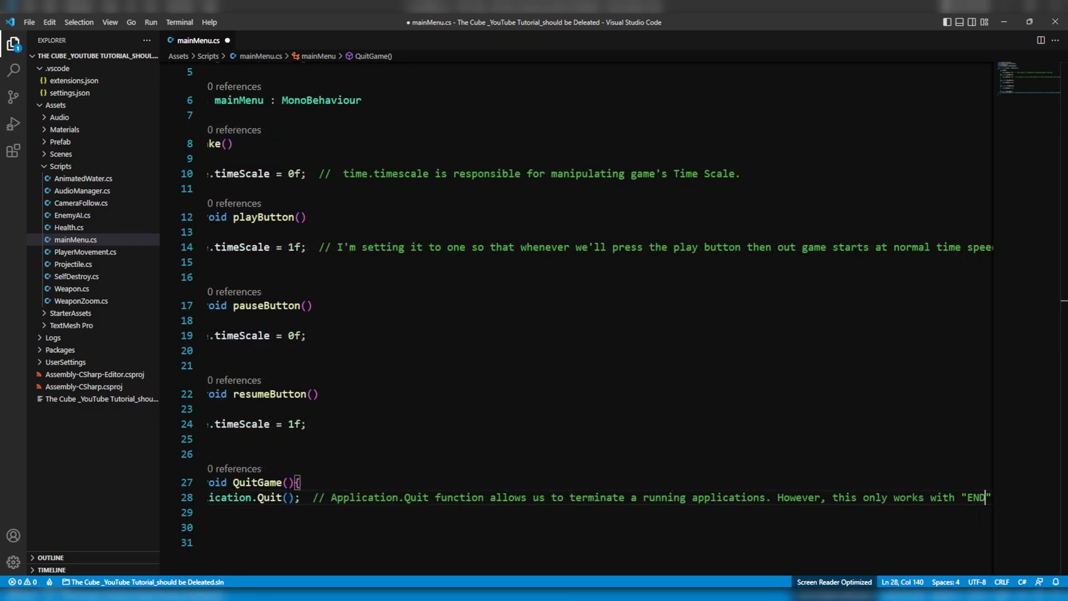
type("Applications.")
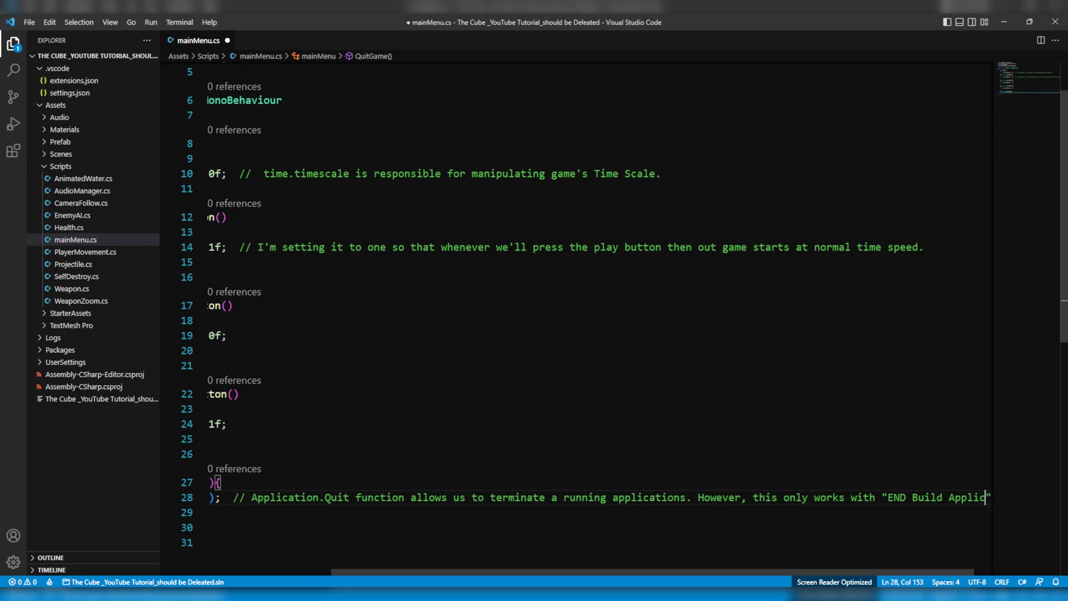
key("Down")
key("Down")
left_click_drag(551, 574, 455, 573)
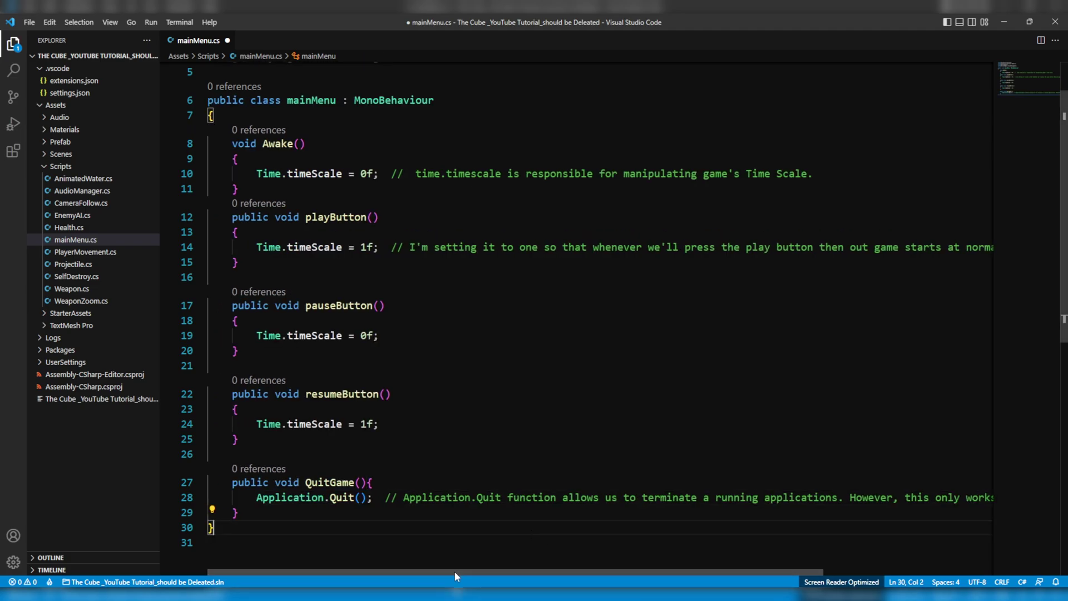
key("ctrl+s")
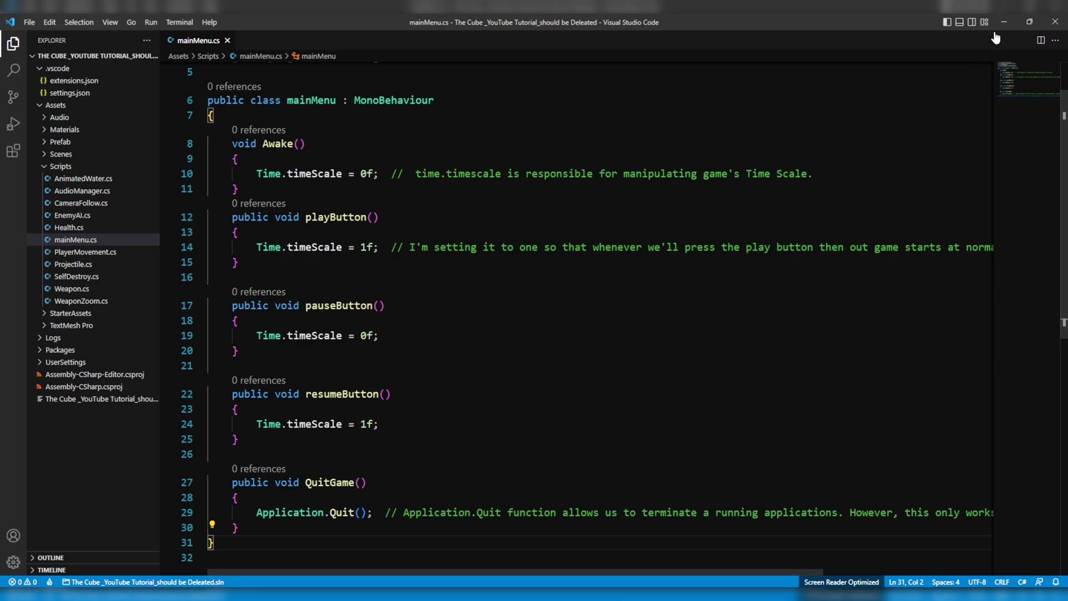
key("alt+Tab")
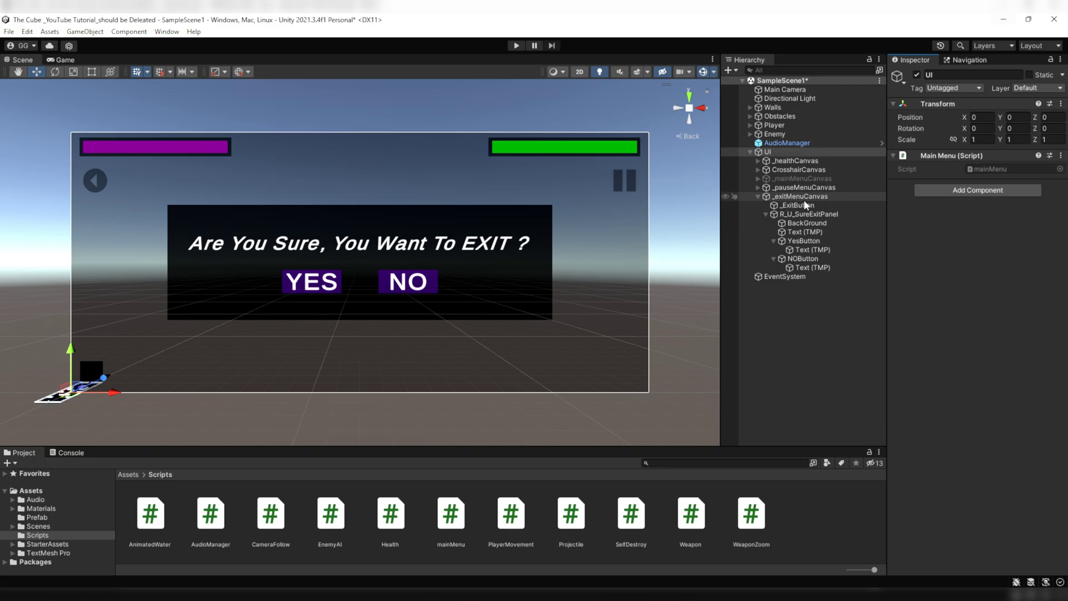
Set _ExitButton's Highlighted Color to red.
left_click(793, 207)
scroll(946, 334, "down", 3)
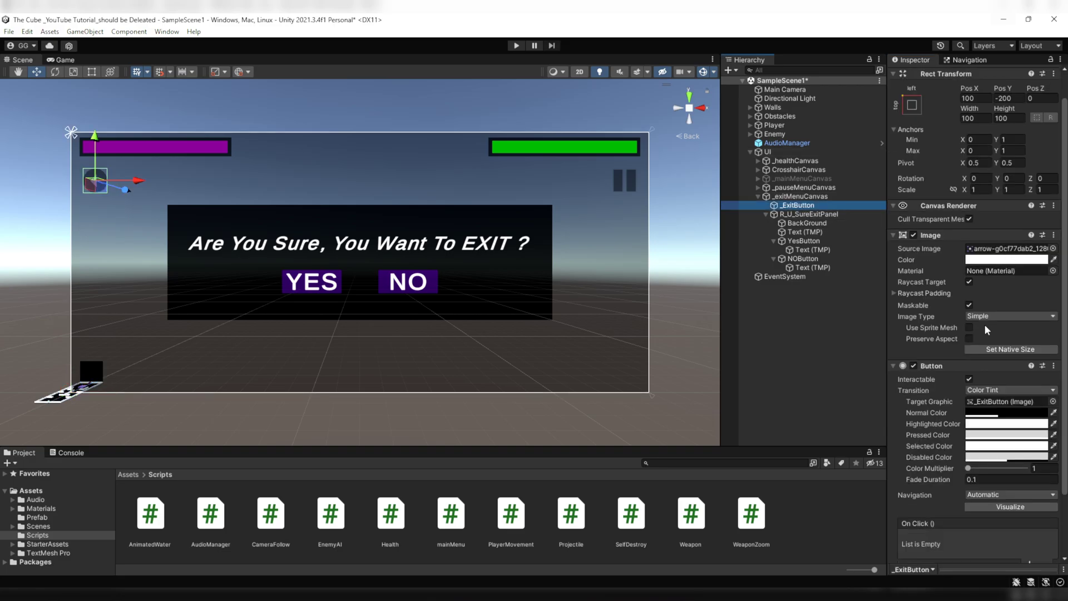
scroll(976, 355, "down", 2)
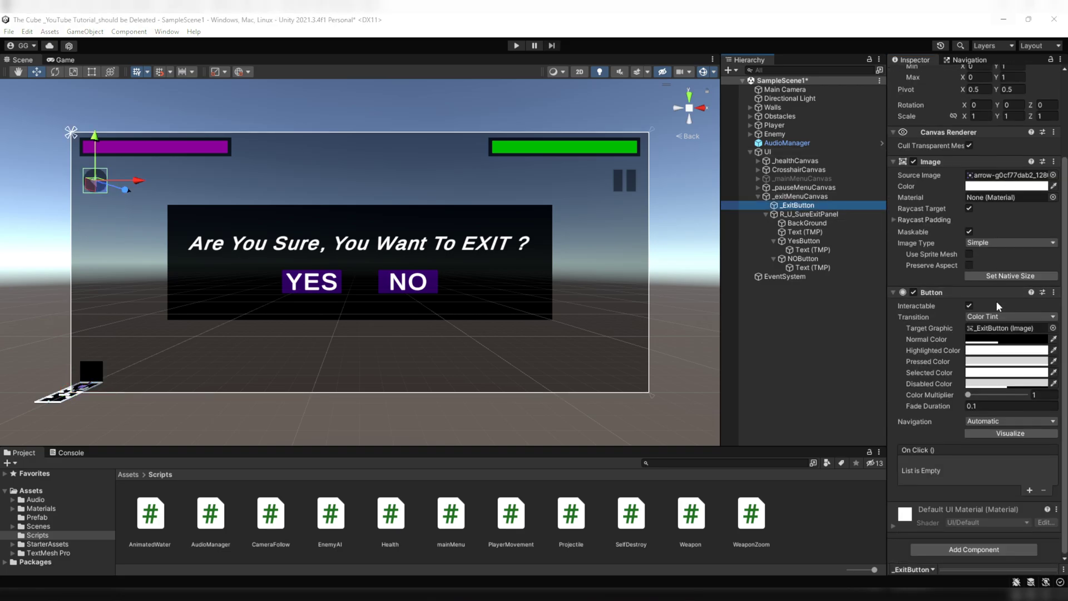
left_click(1002, 350)
left_click_drag(1053, 390, 1060, 399)
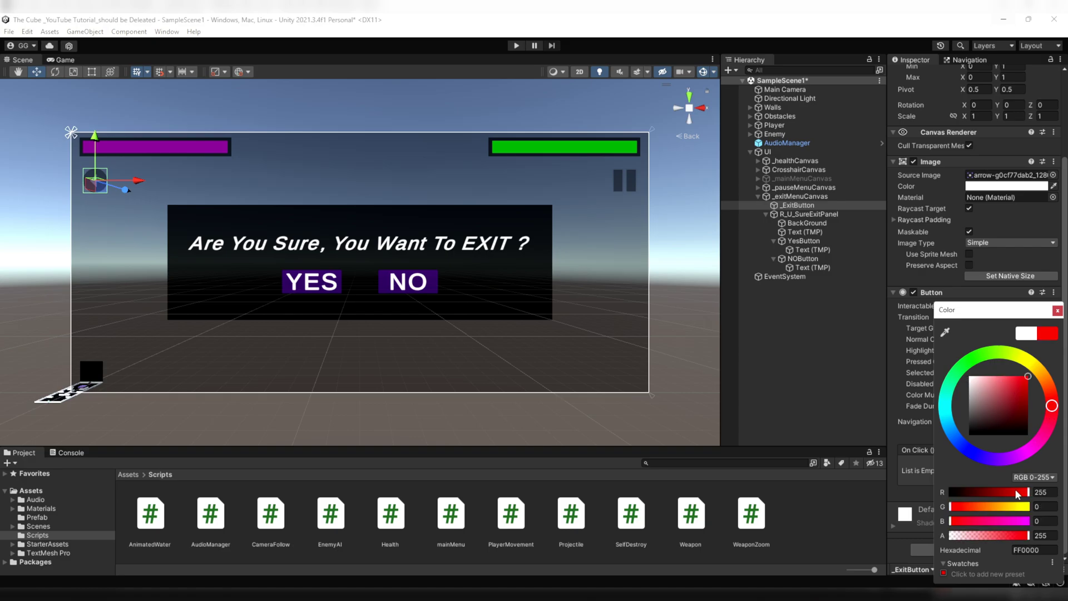
left_click(1057, 312)
Add On Click entries, the first calling mainMenu.pauseButton on the UI object.
left_click(1031, 489)
left_click(1031, 489)
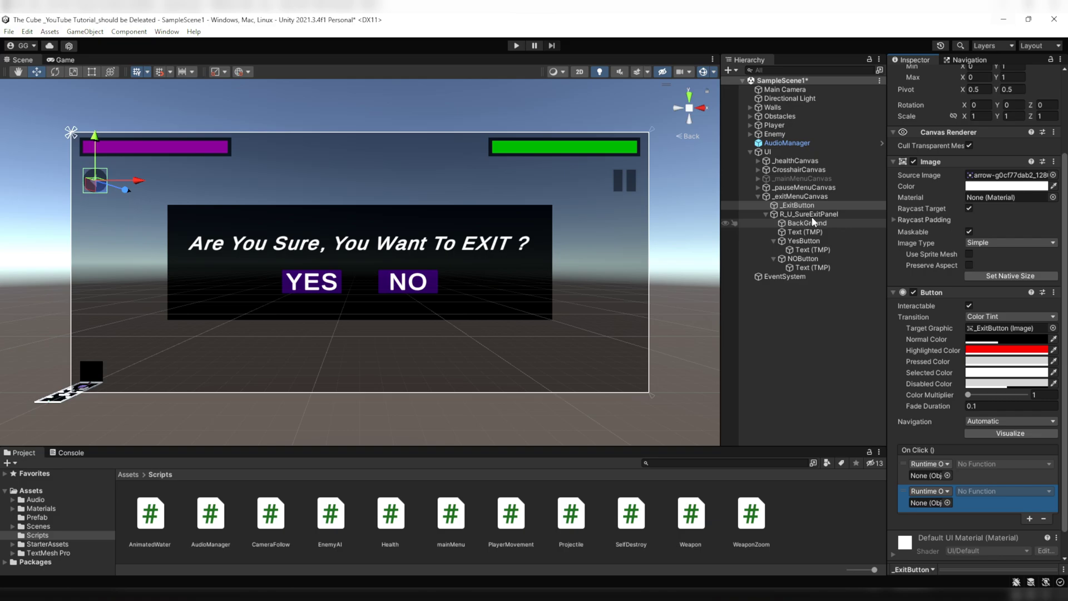
left_click_drag(777, 152, 927, 476)
left_click(979, 464)
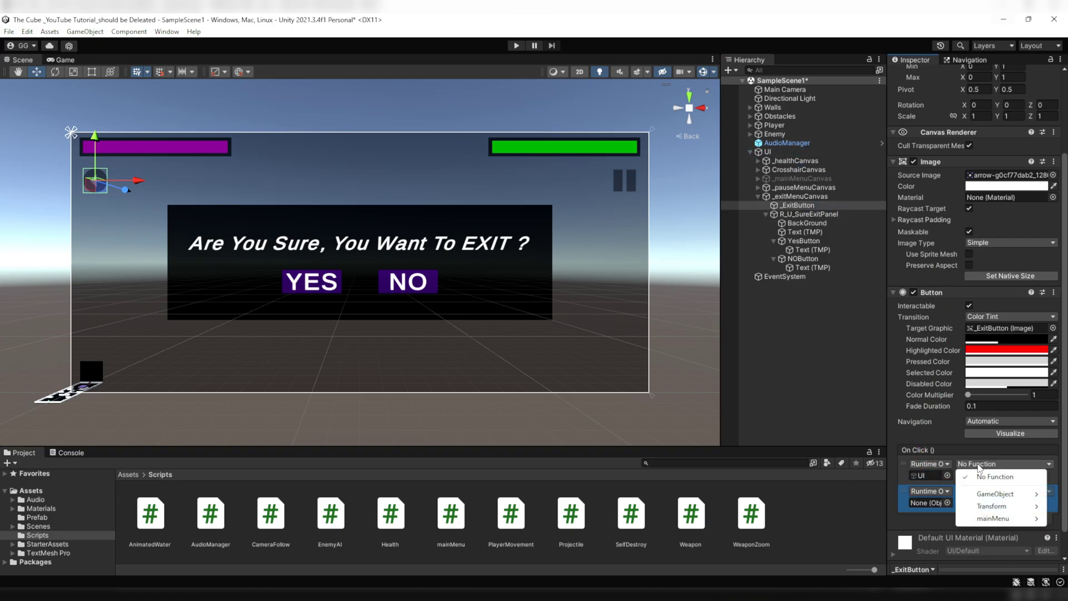
mouse_move(996, 519)
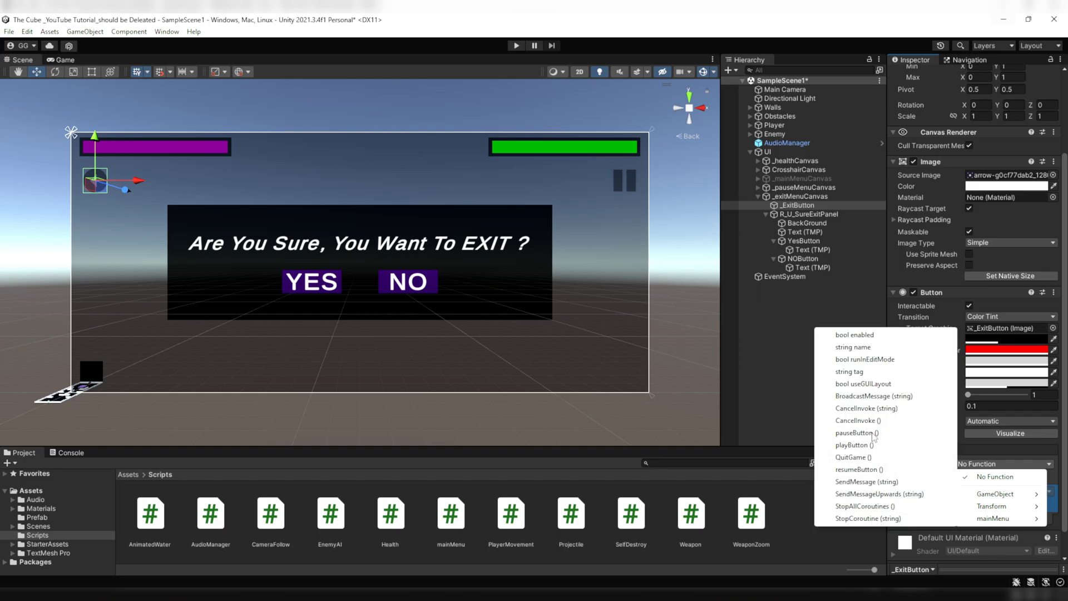
left_click(853, 433)
Make the second On Click entry activate R_U_SureExitPanel via GameObject.SetActive (checked).
left_click_drag(799, 217, 924, 507)
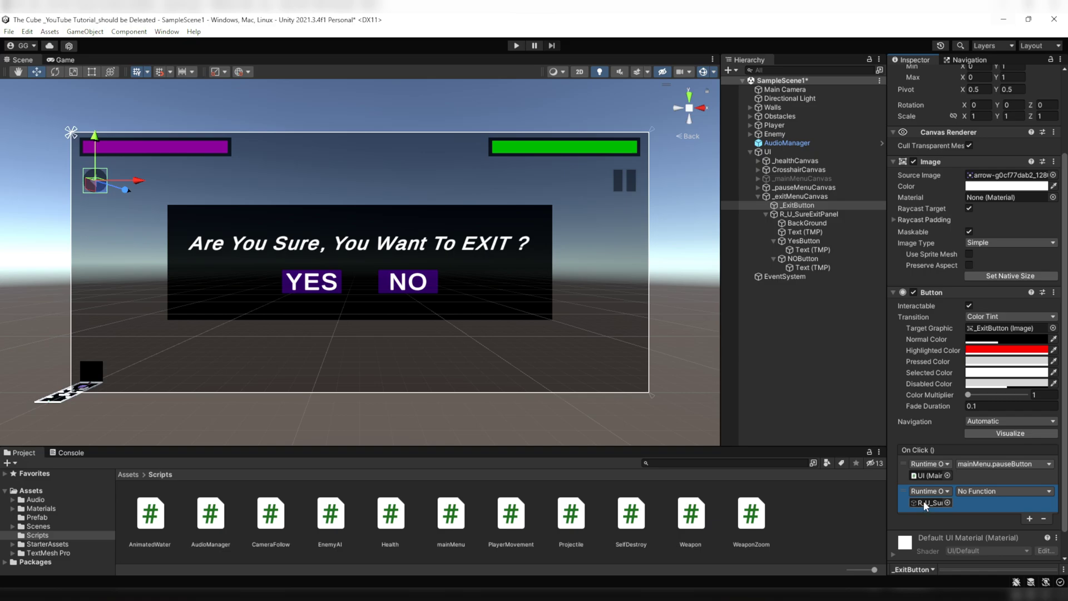
left_click(991, 491)
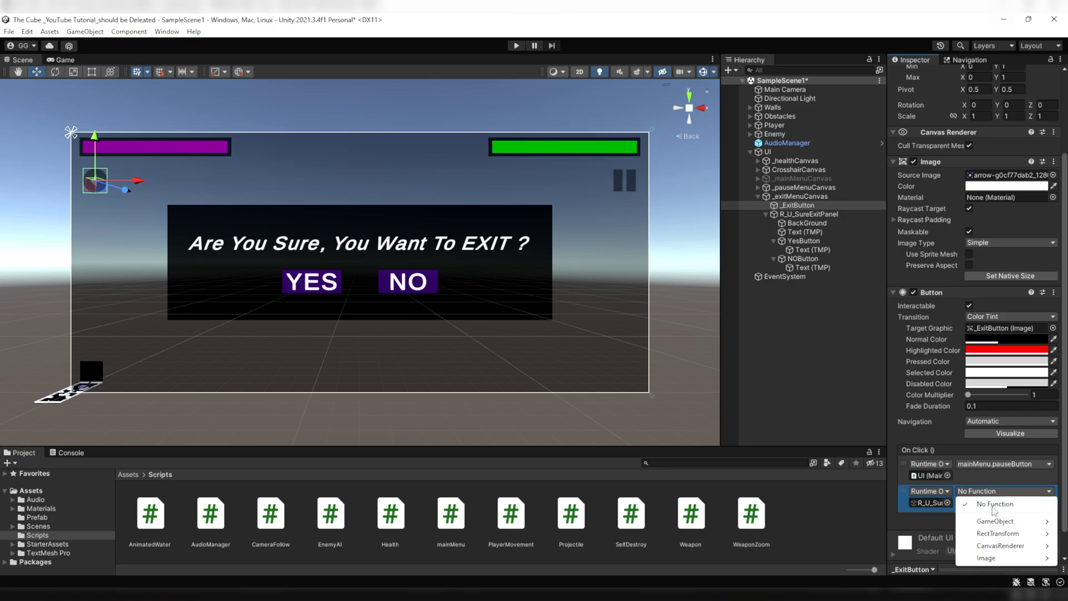
mouse_move(996, 523)
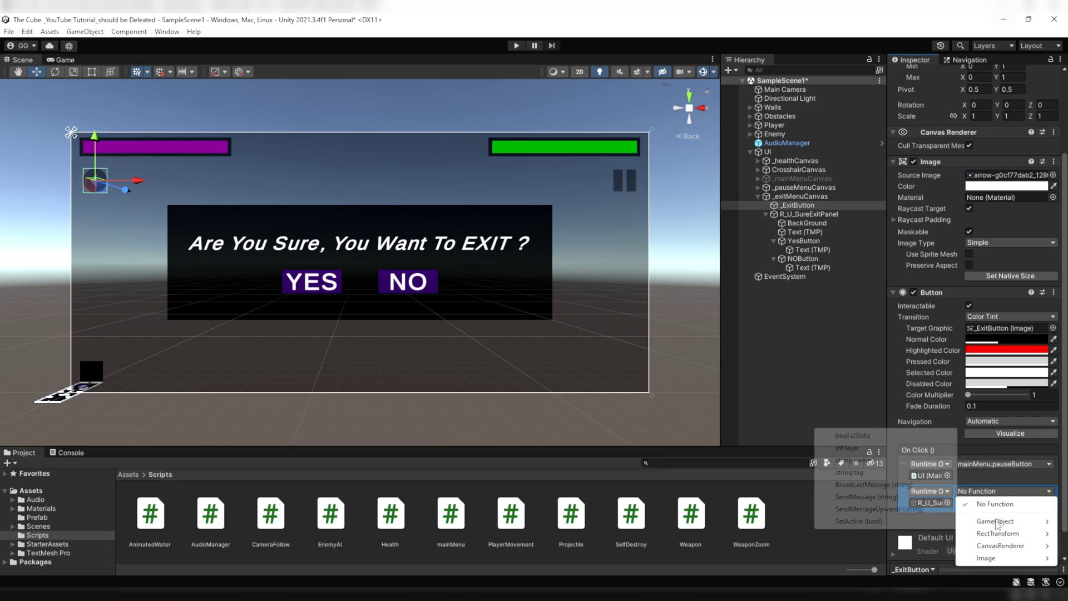
left_click(881, 522)
left_click(959, 503)
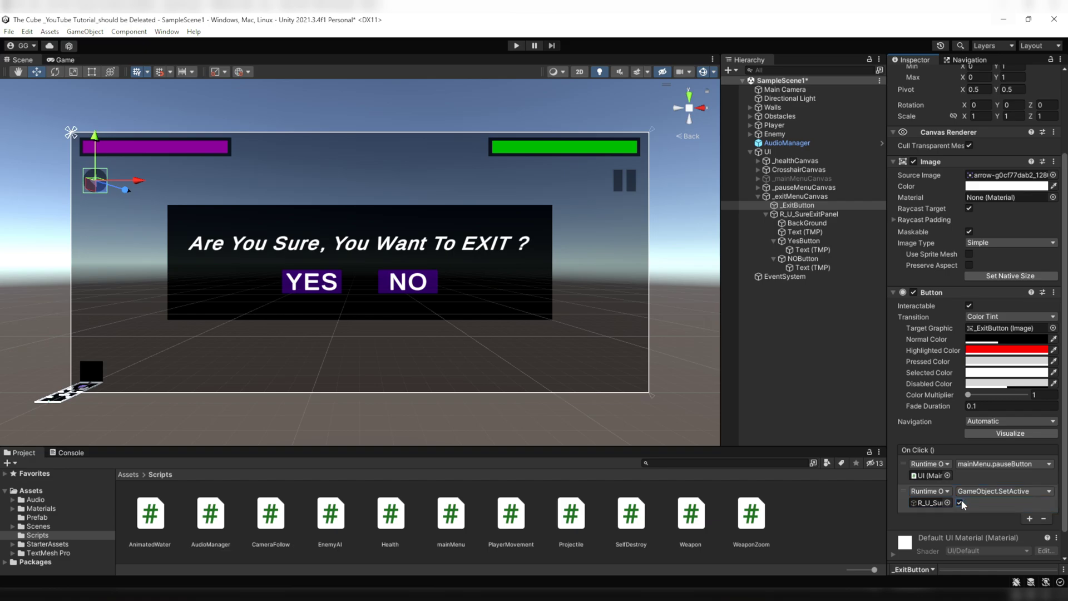
Add three On Click action slots to YesButton.
left_click(804, 240)
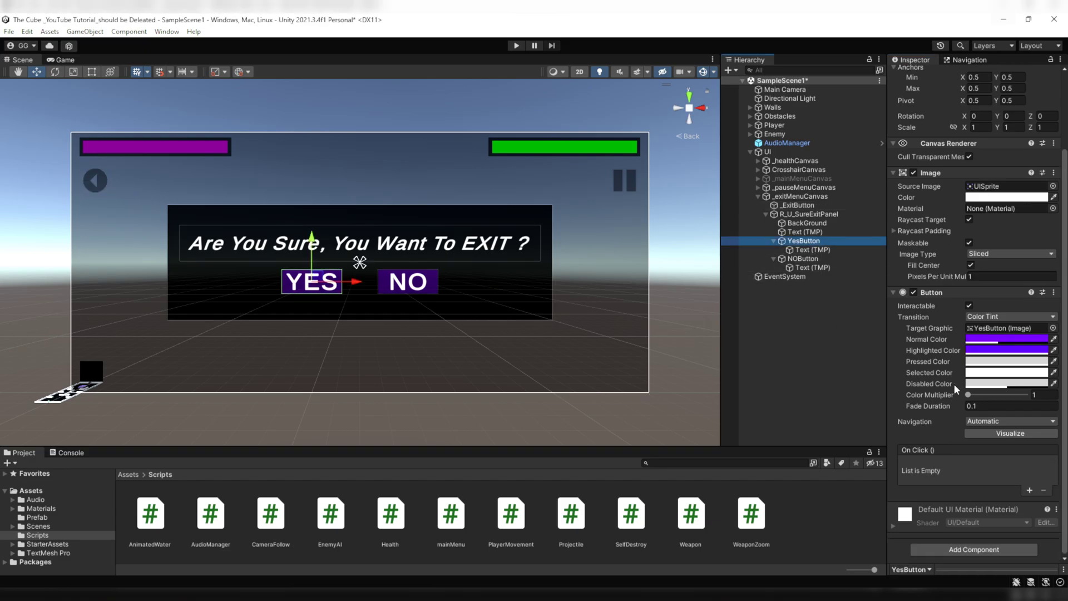
left_click(1027, 490)
left_click(1027, 490)
left_click(1027, 515)
scroll(996, 506, "down", 2)
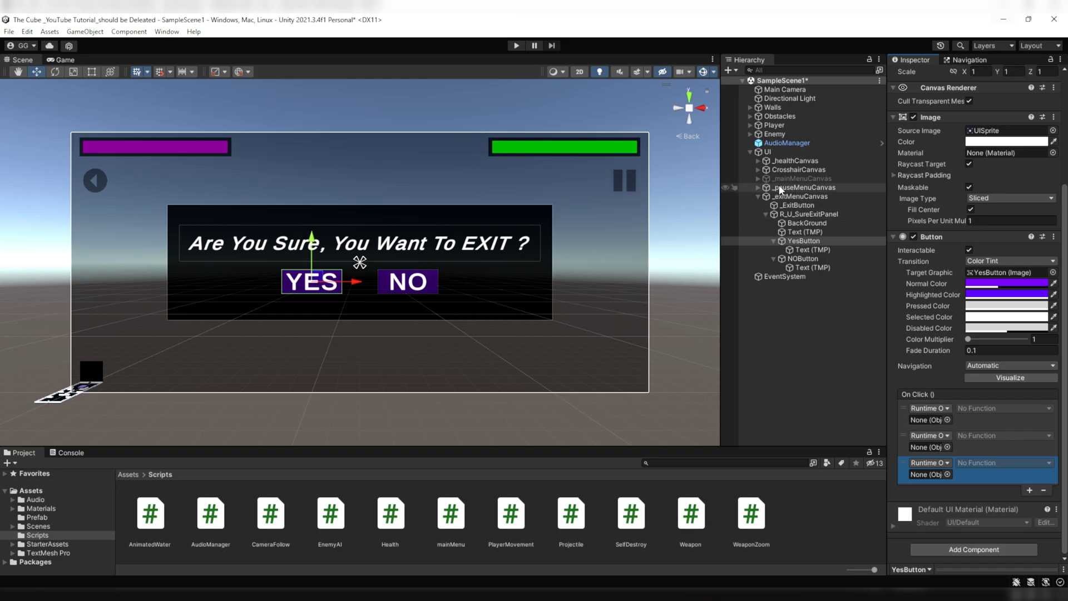
Make the first action switch on _mainMenuCanvas with GameObject.SetActive ticked.
left_click_drag(790, 180, 928, 420)
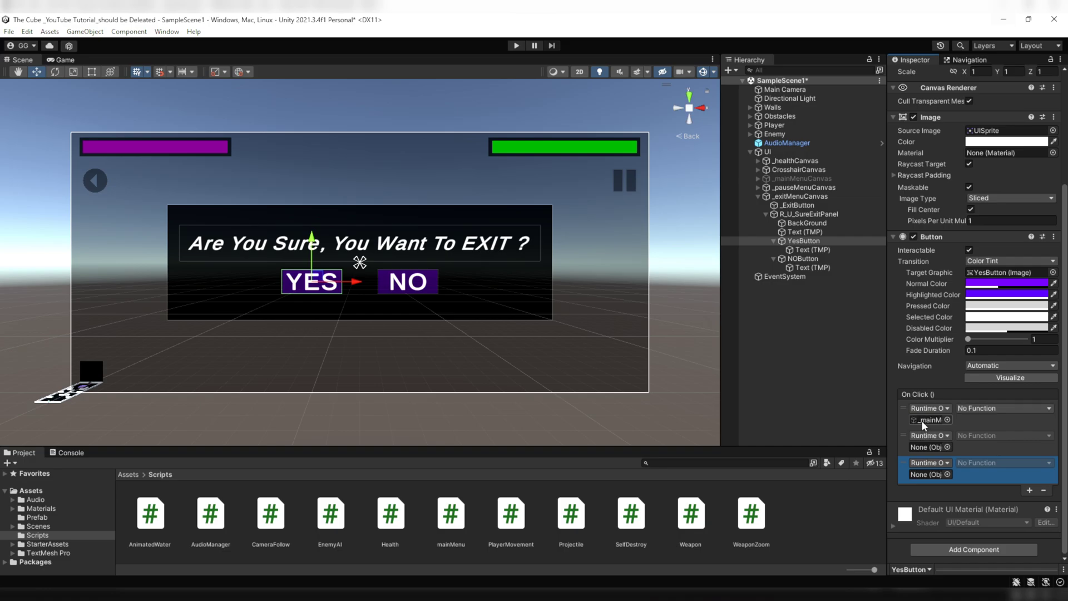
left_click(982, 408)
mouse_move(996, 439)
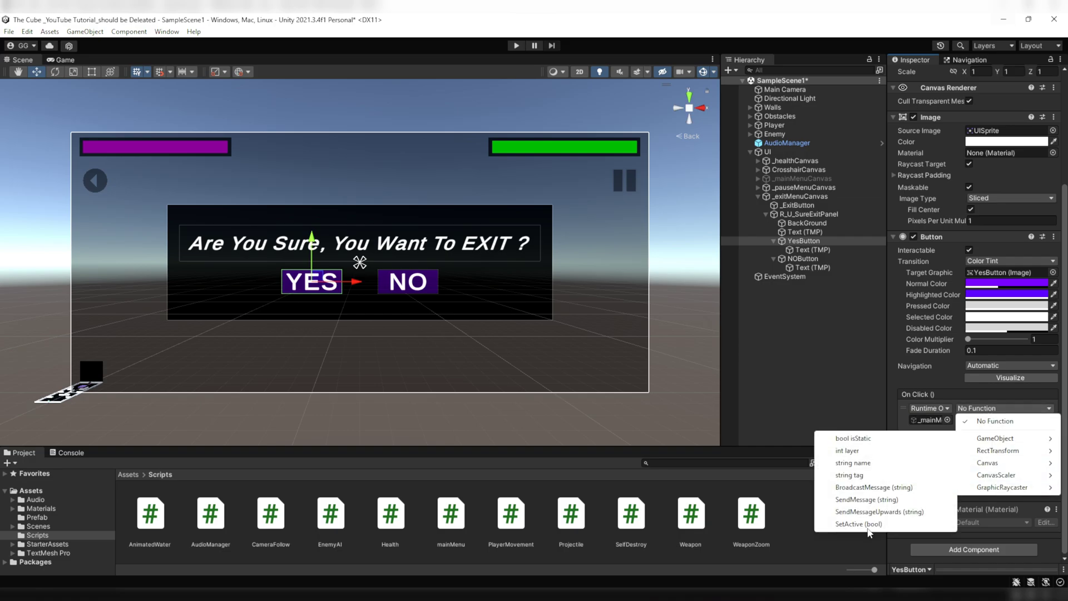
left_click(868, 524)
left_click(960, 420)
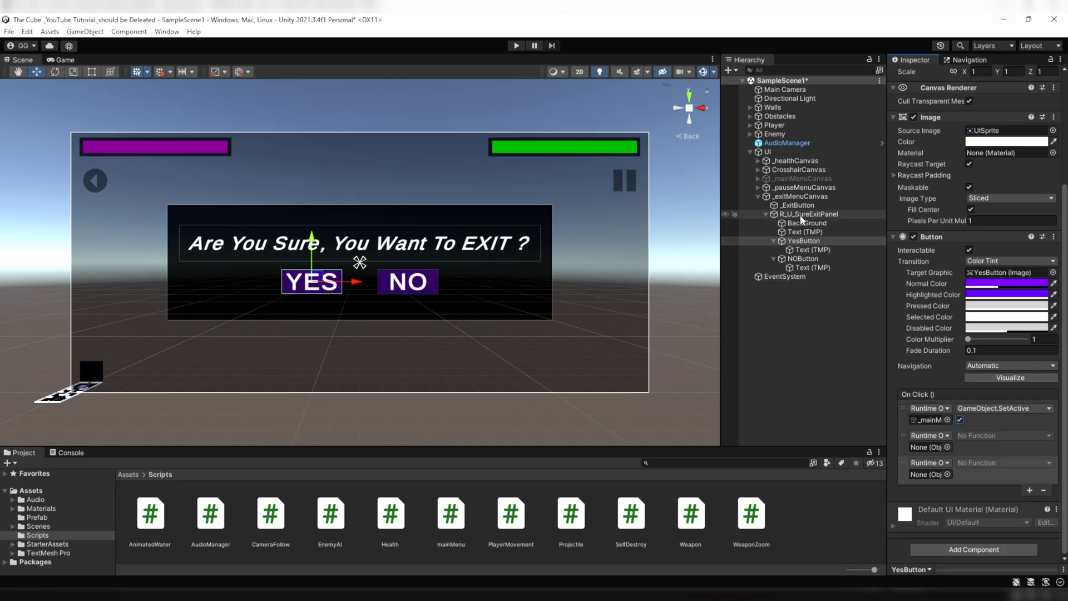
Make the second action hide R_U_SureExitPanel with GameObject.SetActive unticked.
left_click_drag(804, 214, 930, 449)
left_click(1002, 436)
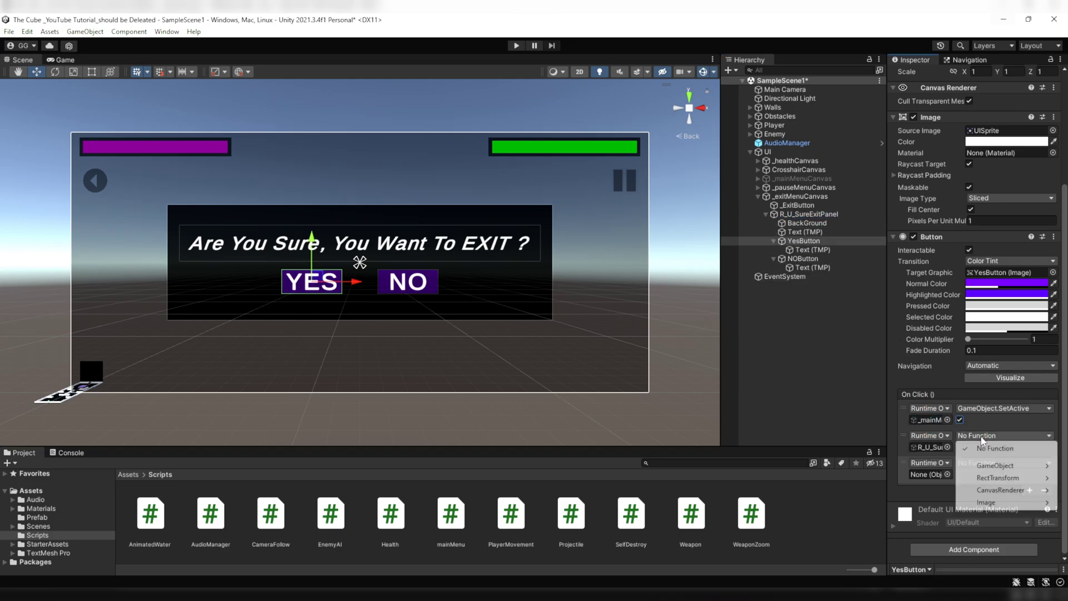
mouse_move(997, 472)
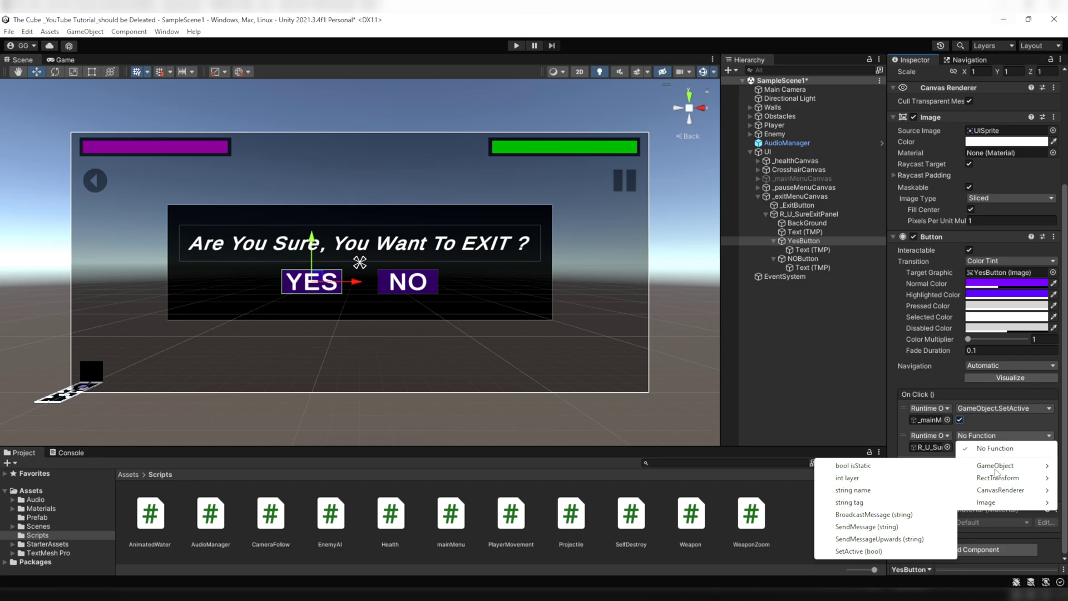
left_click(878, 551)
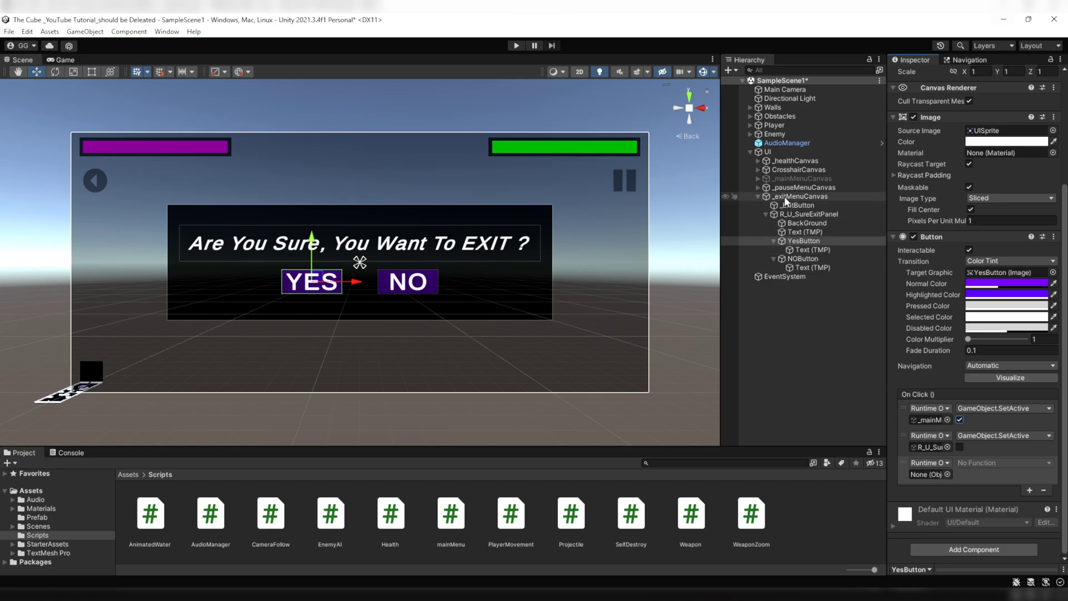
Make the third action call mainMenu.QuitGame on the UI object.
left_click_drag(785, 199, 926, 479)
left_click(1000, 463)
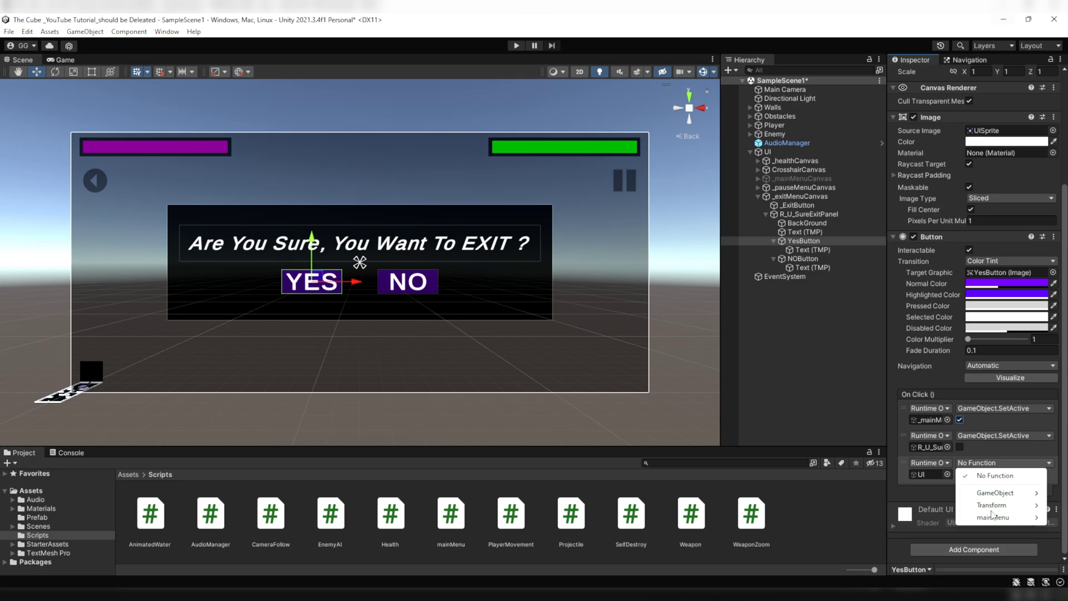
mouse_move(992, 518)
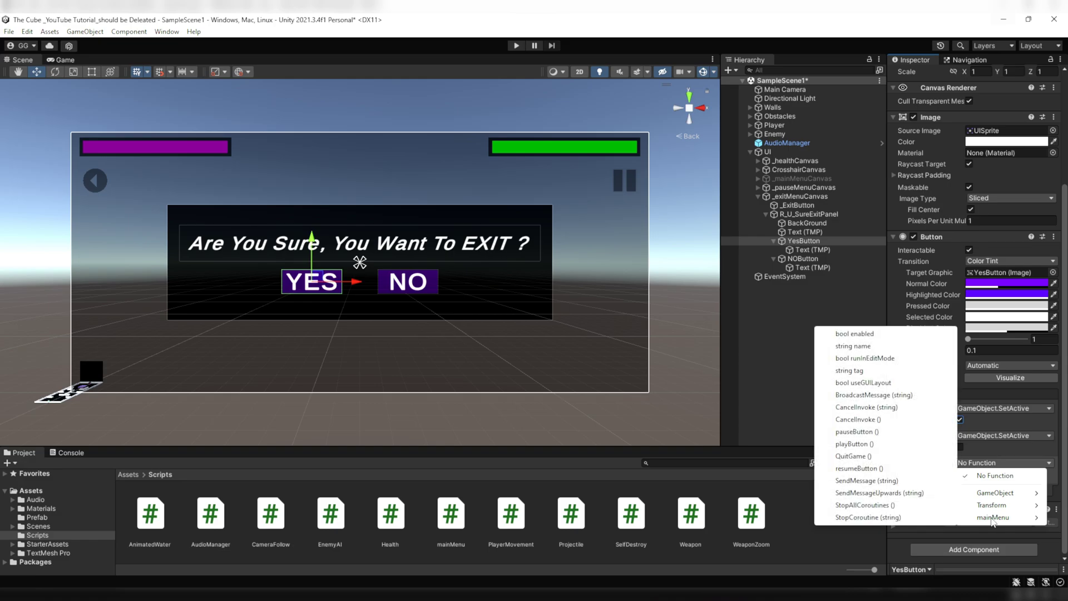
left_click(854, 456)
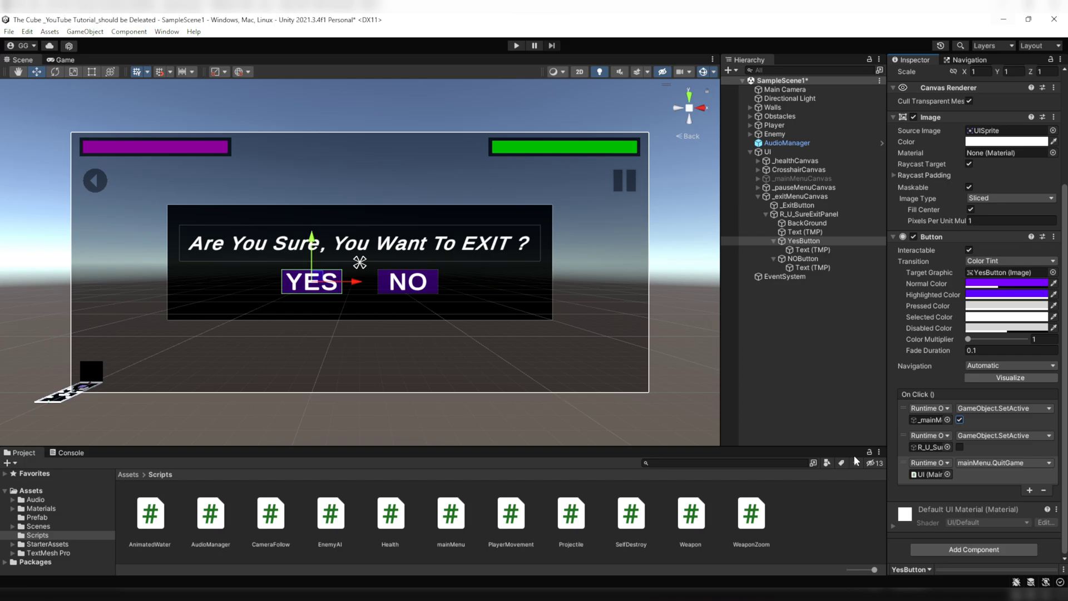
Give NOButton an On Click action hiding R_U_SureExitPanel via SetActive unticked.
left_click(804, 260)
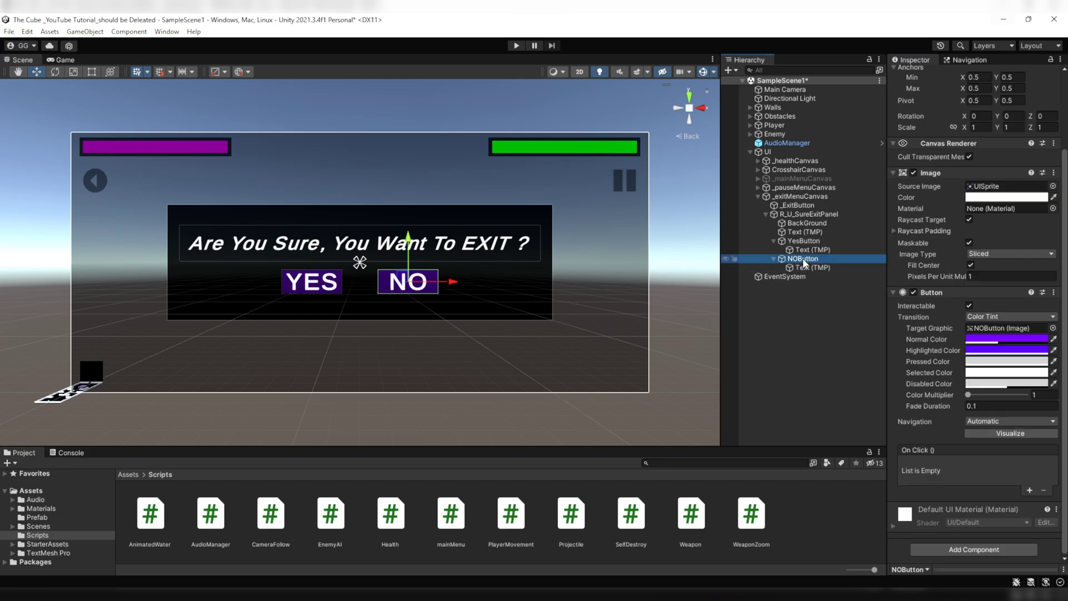
left_click(1030, 490)
left_click(1030, 491)
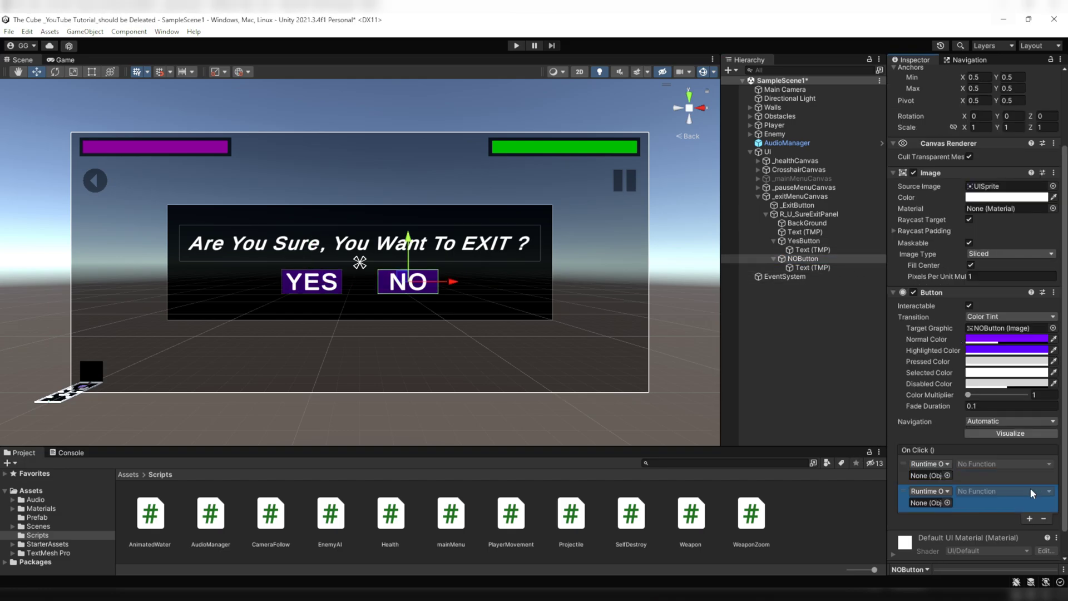
left_click_drag(810, 214, 928, 476)
left_click(982, 464)
mouse_move(996, 494)
left_click(857, 579)
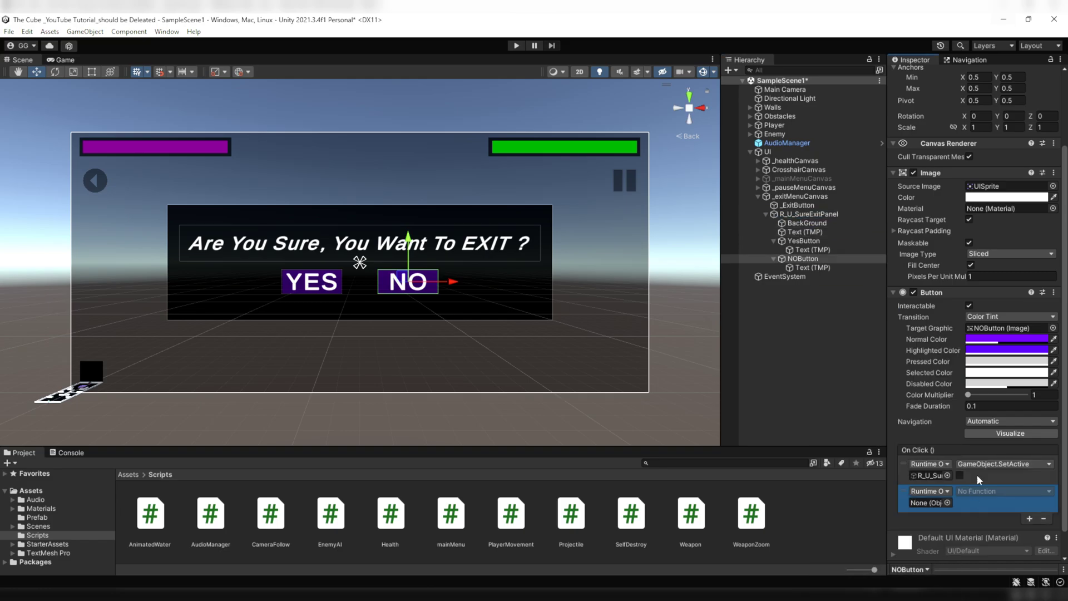
Add a second NOButton action calling mainMenu.resumeButton on the UI object.
left_click_drag(767, 152, 928, 503)
left_click(1001, 491)
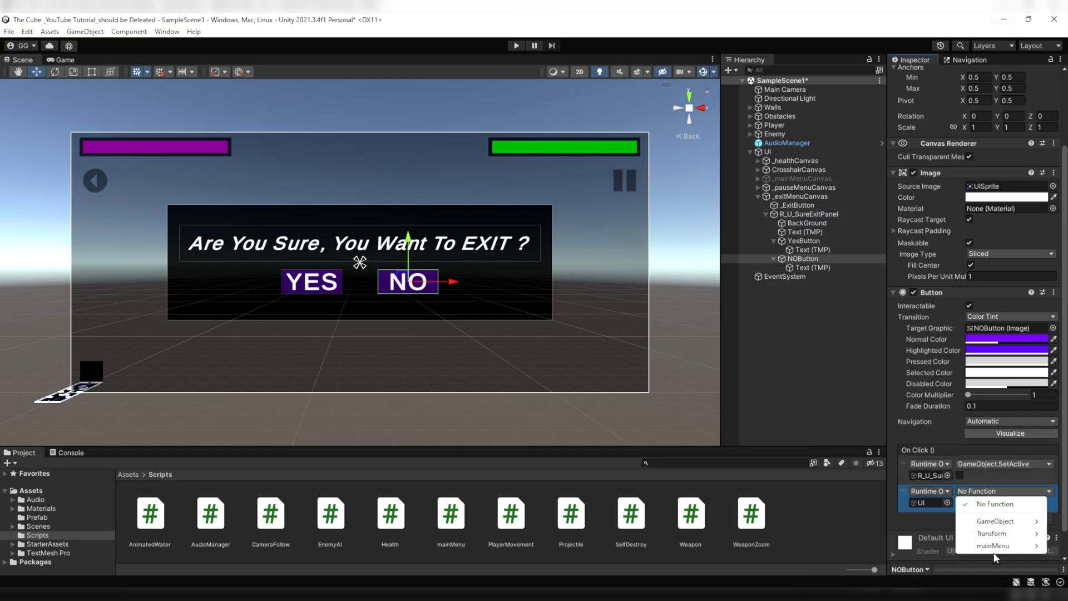
mouse_move(996, 546)
left_click(882, 497)
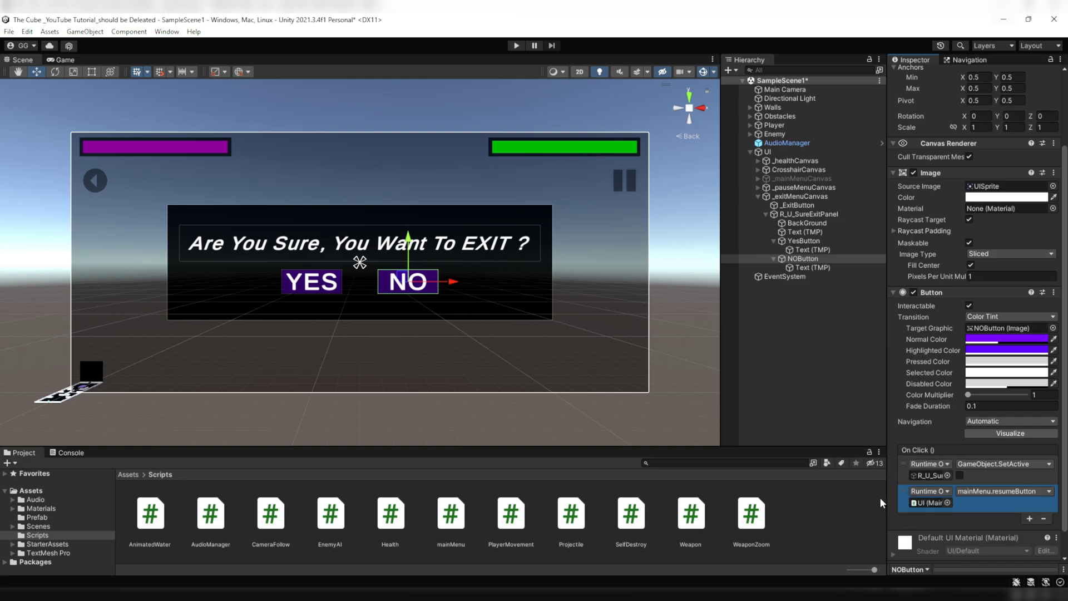
Deactivate R_U_SureExitPanel and reactivate _mainMenuCanvas in the Inspector.
left_click(836, 432)
left_click(810, 214)
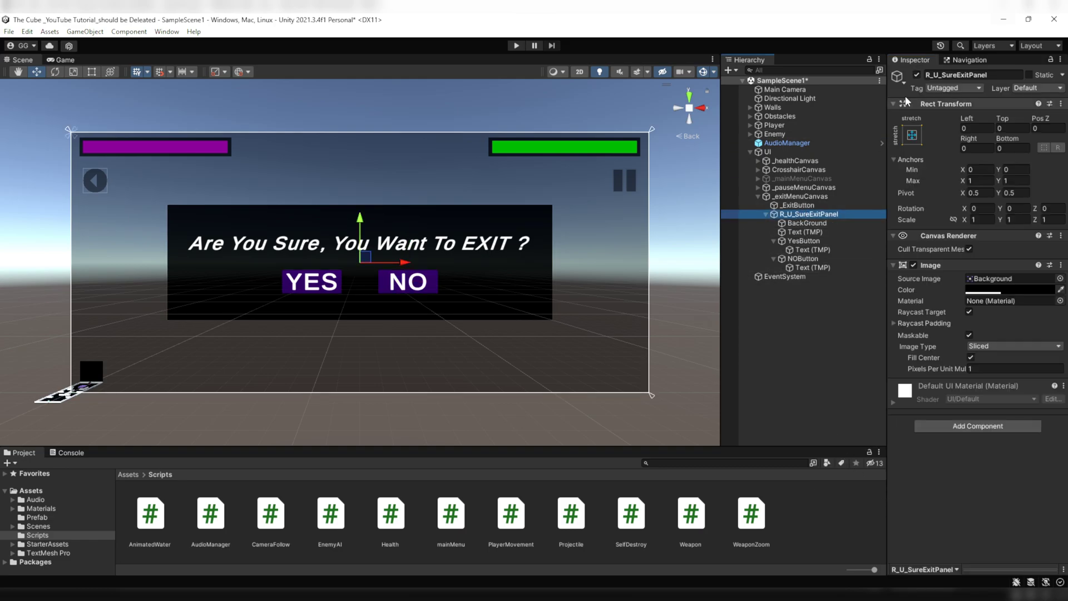
left_click(917, 75)
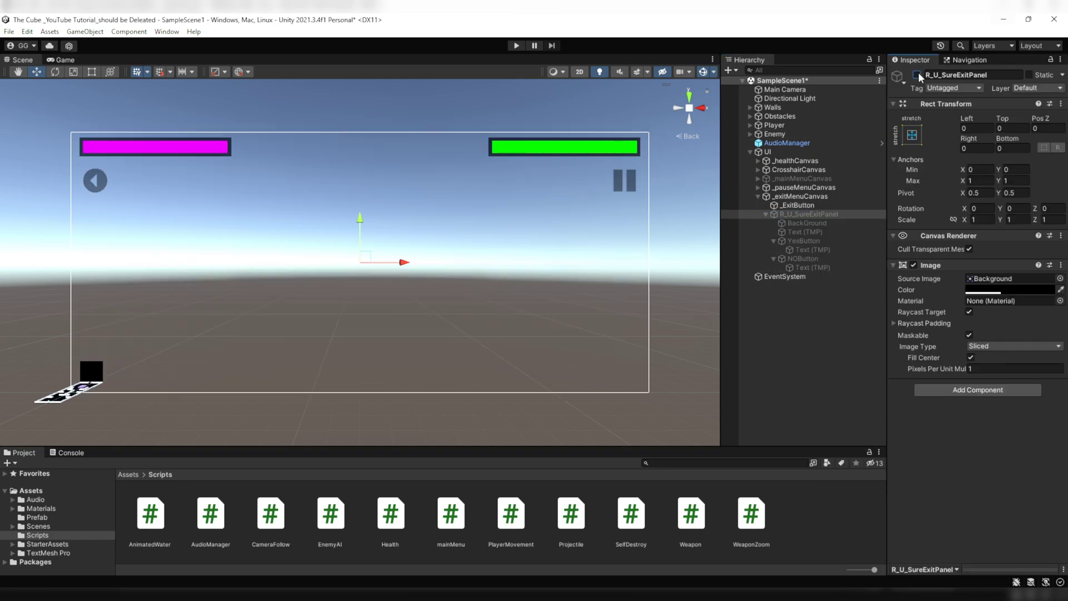
left_click(798, 179)
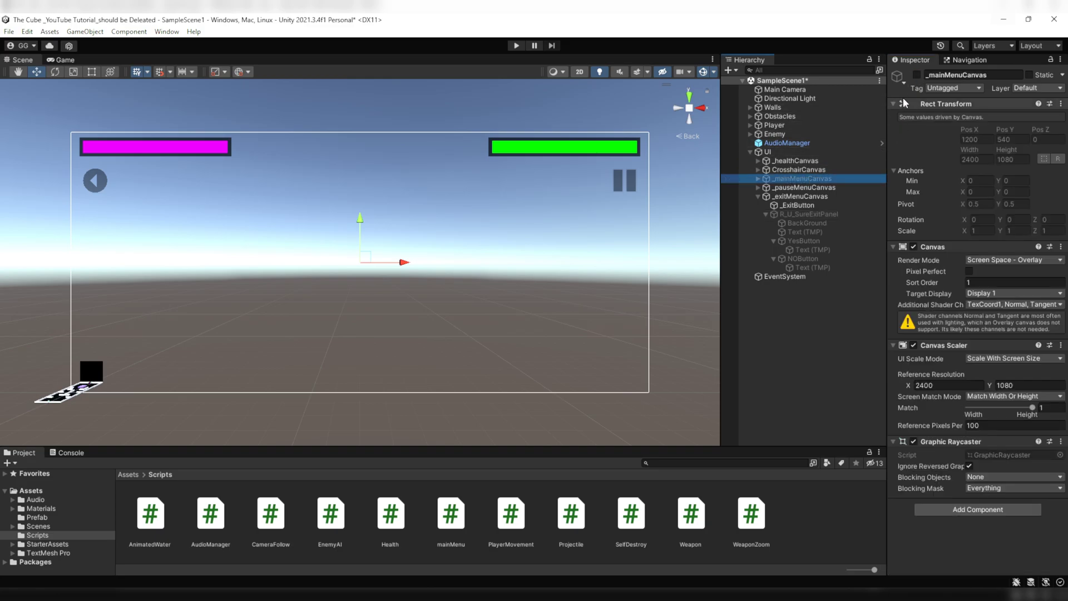
left_click(915, 79)
left_click(917, 75)
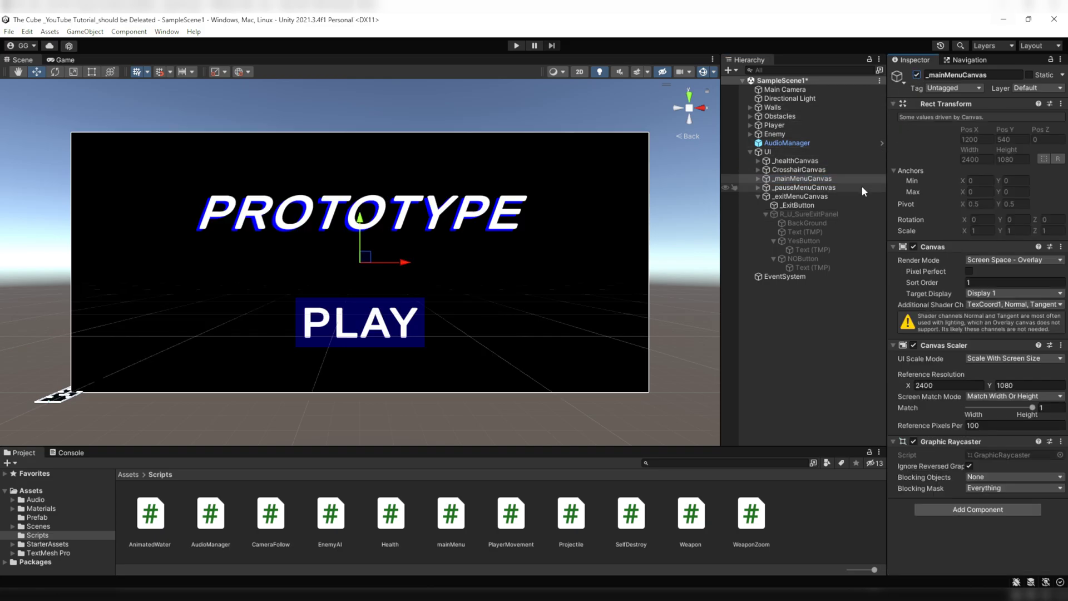
Play the game, pause and resume, then test the back arrow with NO and then YES.
left_click(516, 45)
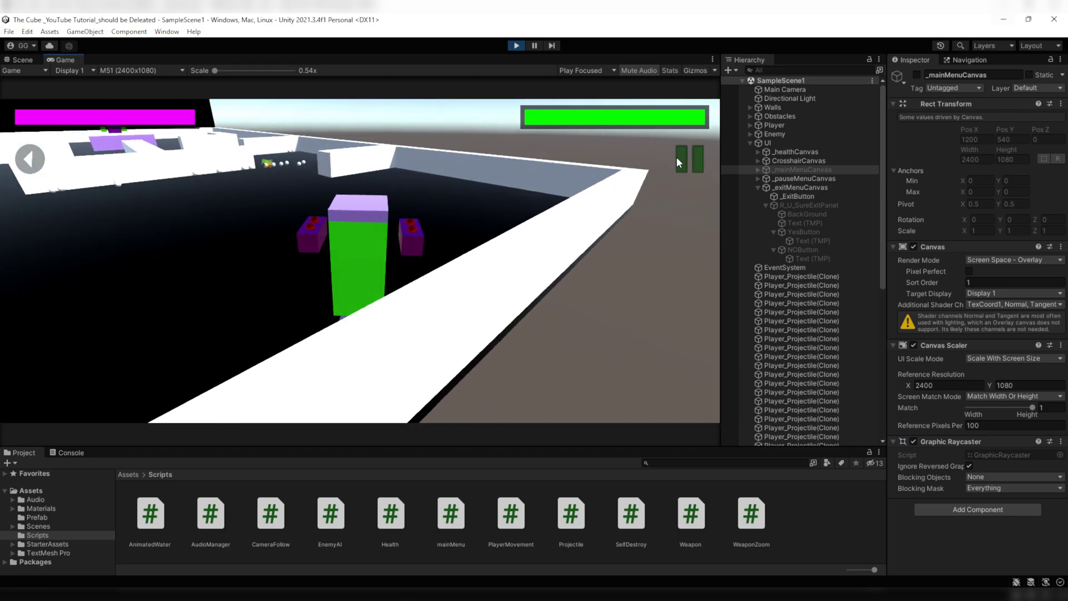
left_click(679, 159)
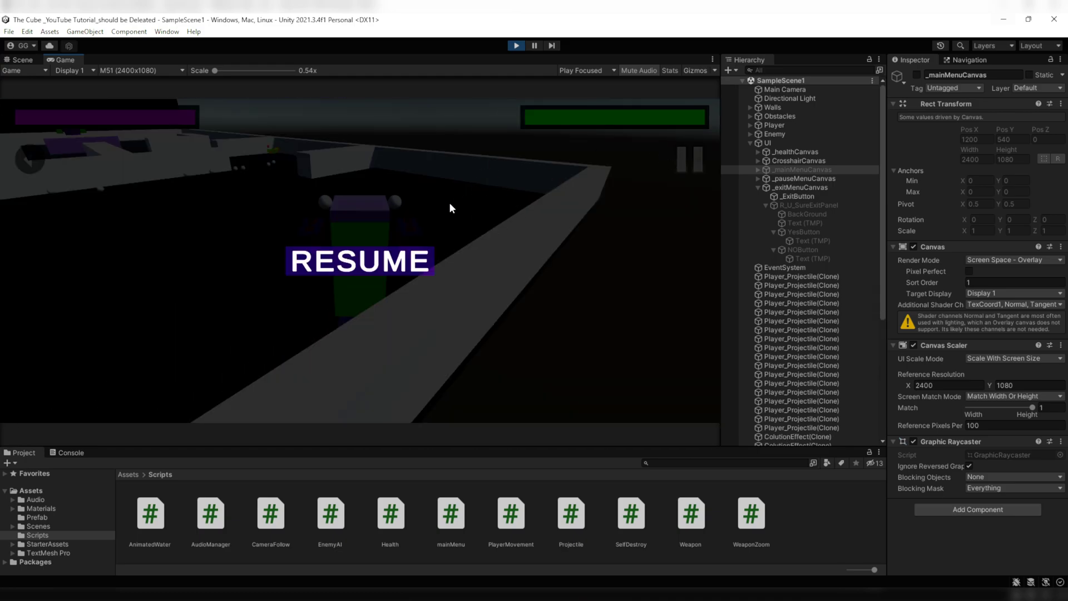
left_click(302, 257)
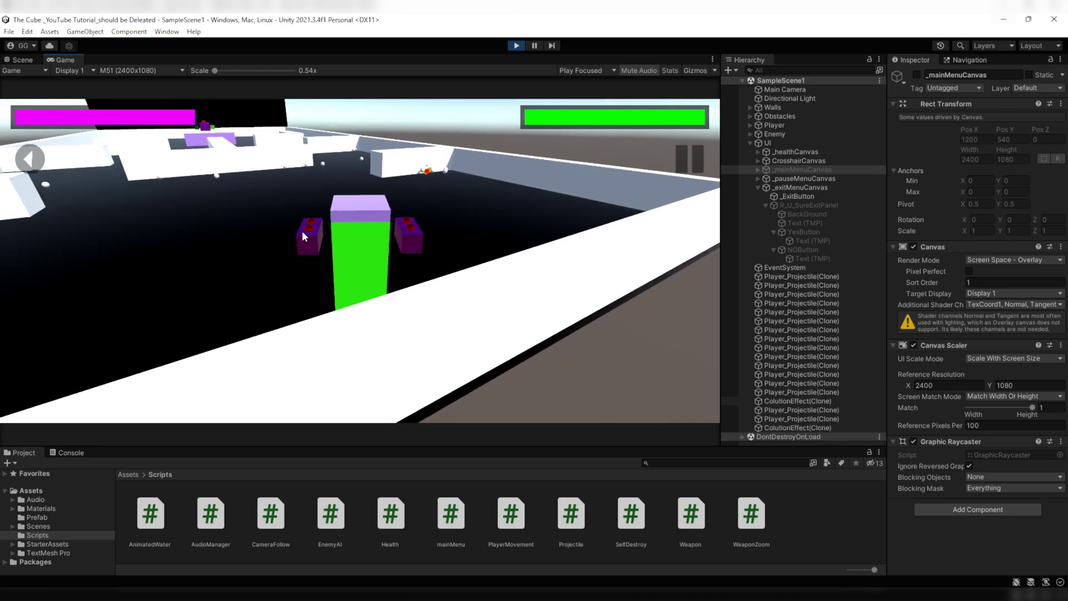
left_click(31, 158)
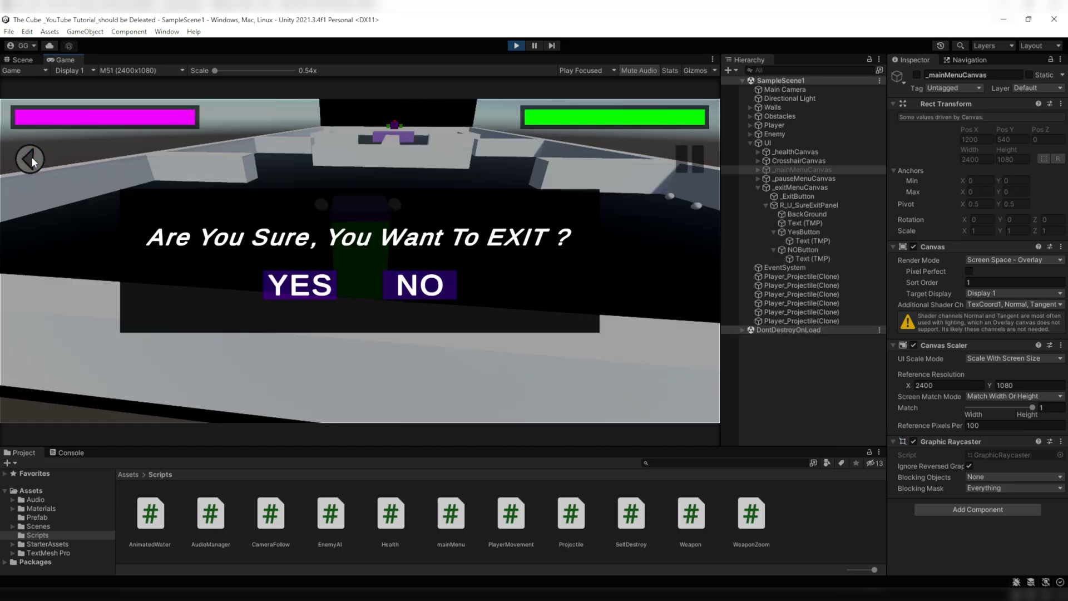
left_click(419, 284)
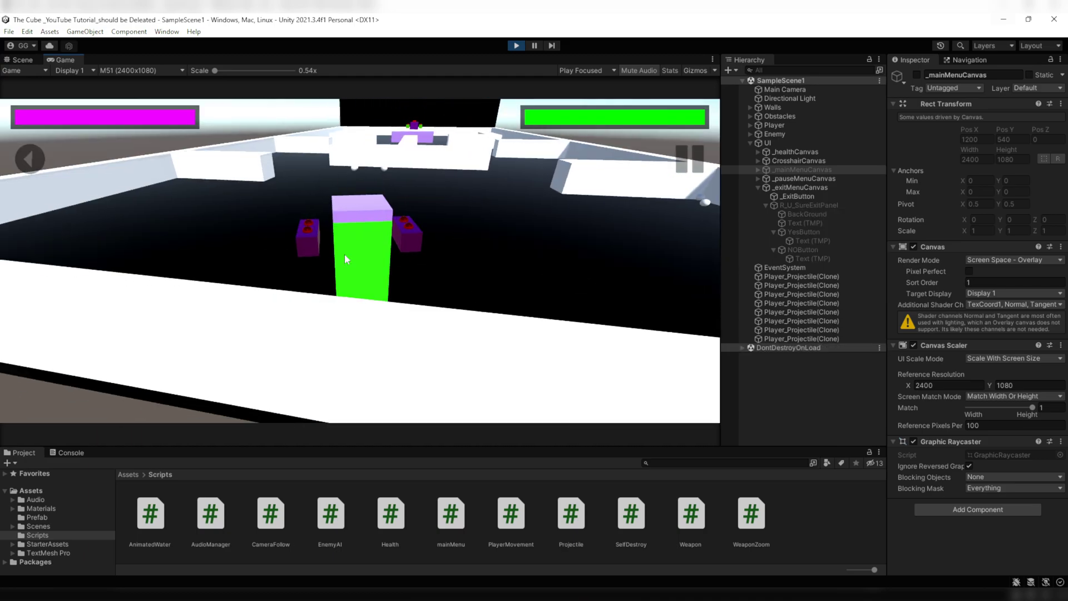
left_click(30, 158)
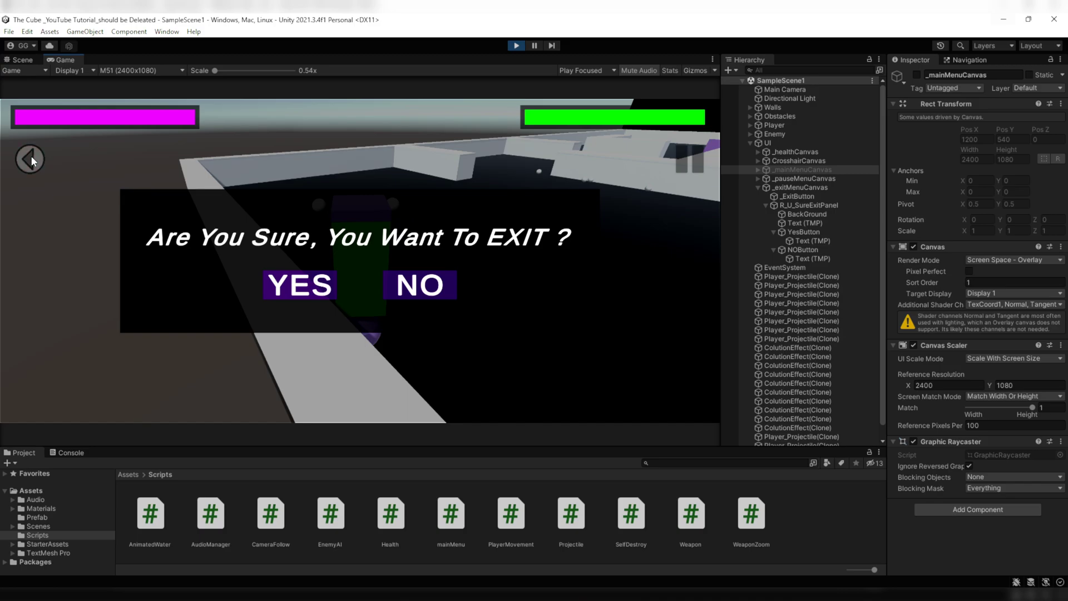
left_click(295, 287)
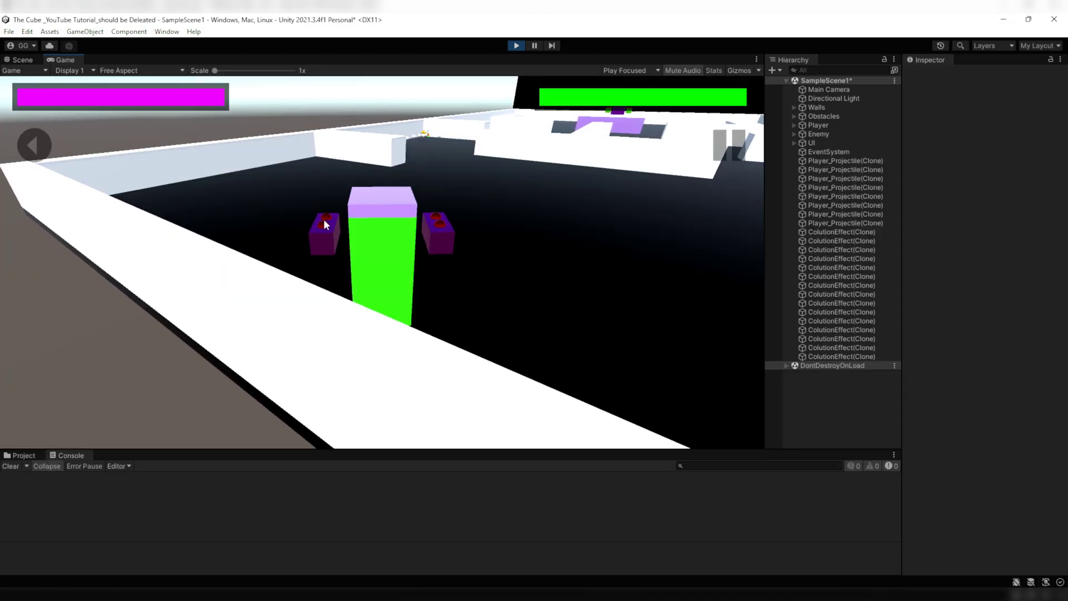
Pause and resume the game, then frame and orbit around the Player in the Scene view.
key("d")
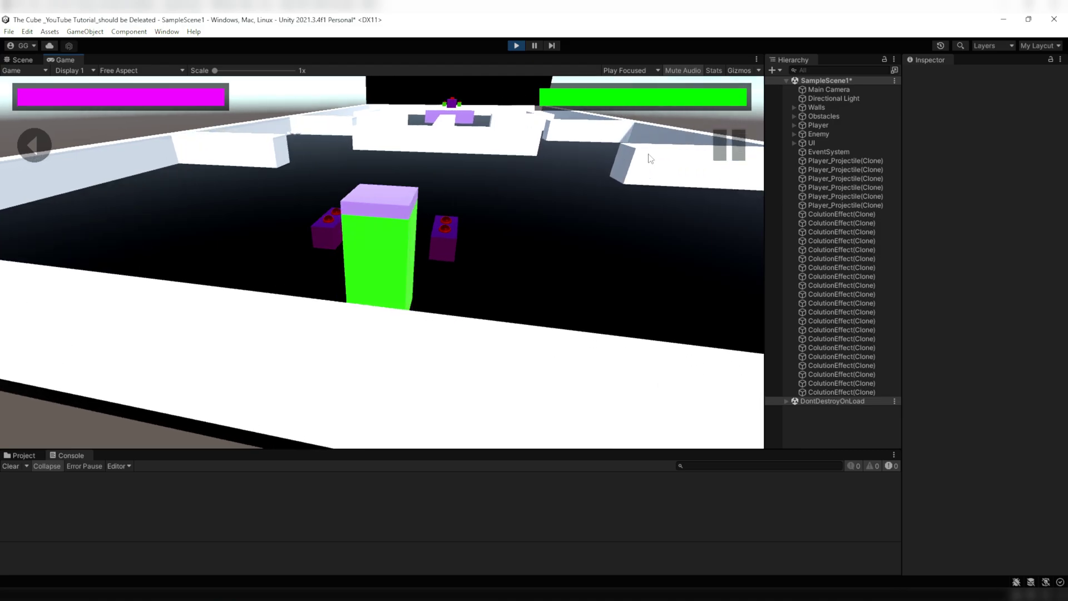
left_click(727, 155)
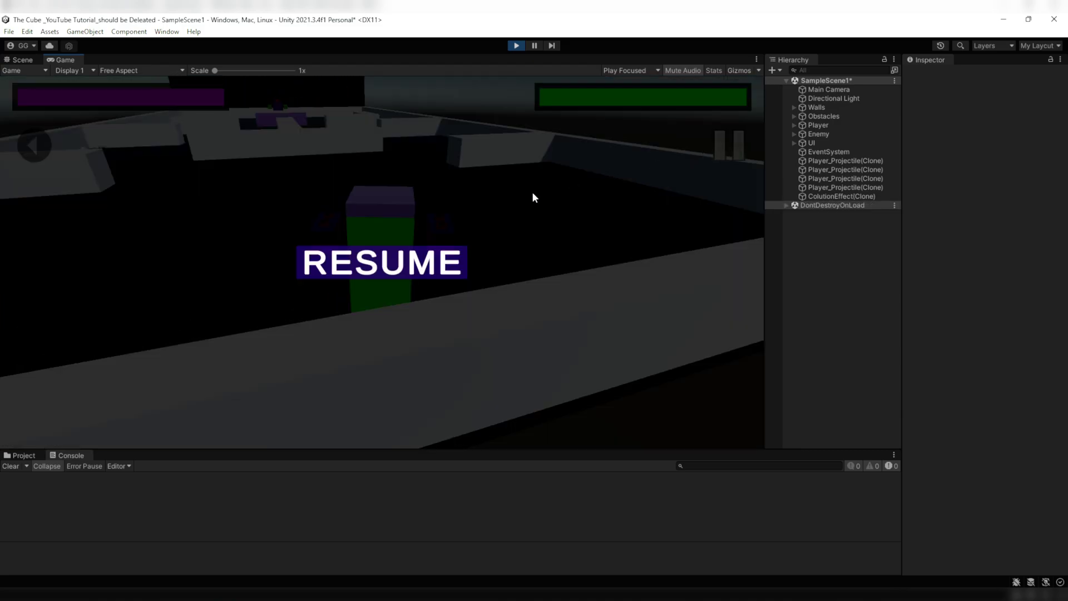
left_click(390, 267)
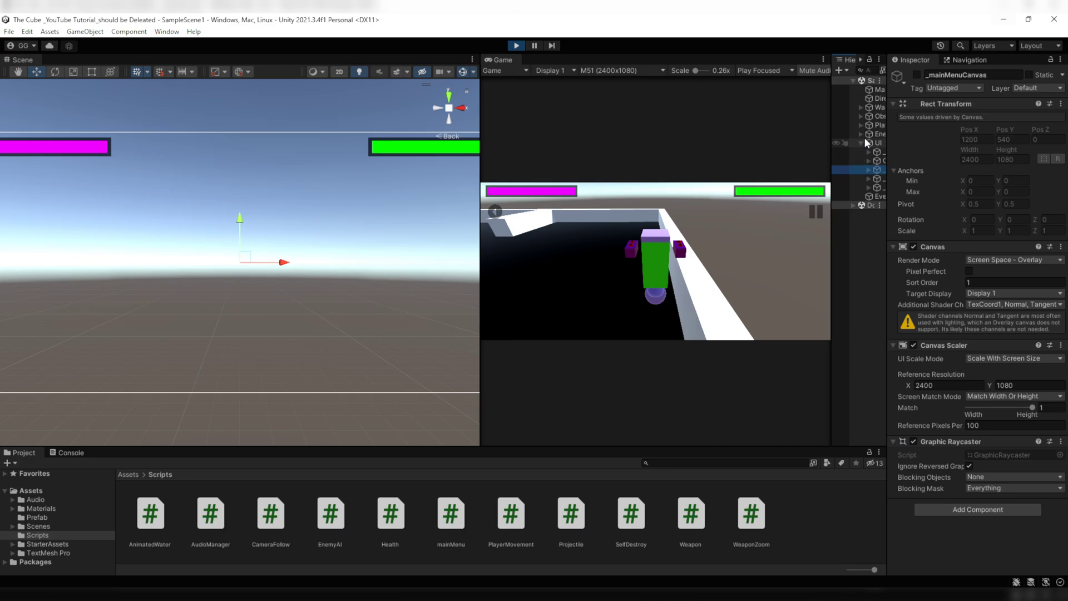
double_click(876, 125)
right_click_drag(250, 278, 303, 297)
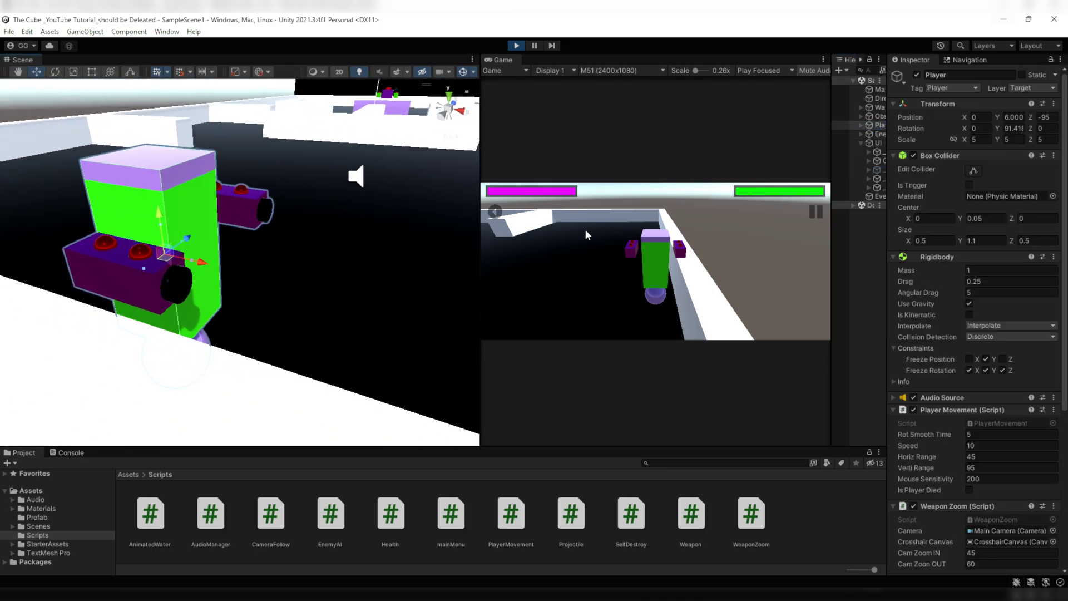
left_click(816, 212)
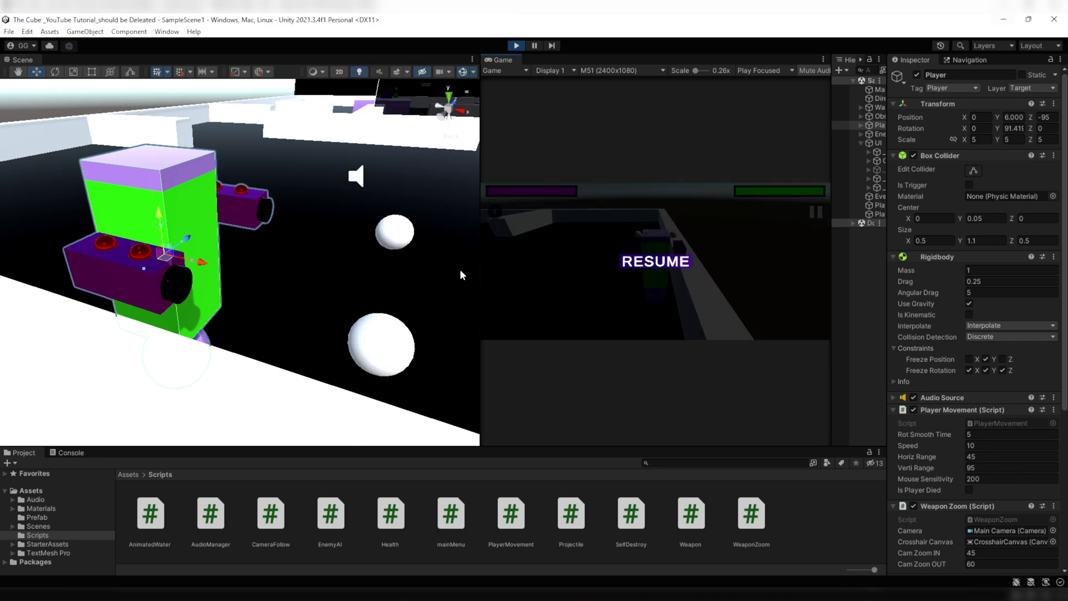
Select all twelve Player_Projectile(Clone) objects and frame them in the Scene view.
left_click_drag(480, 268, 558, 269)
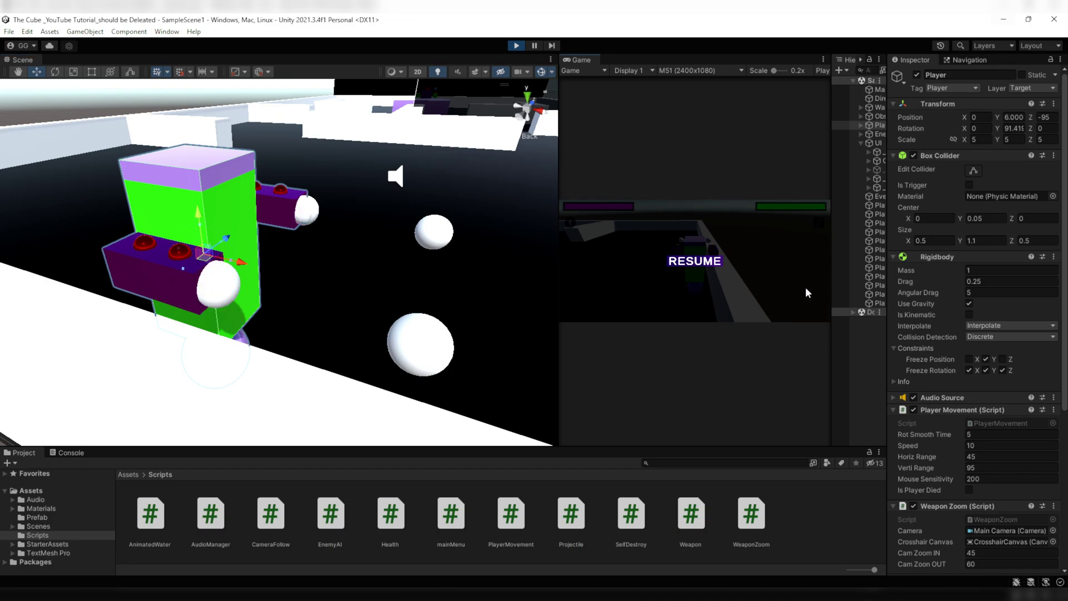
left_click_drag(831, 282, 718, 281)
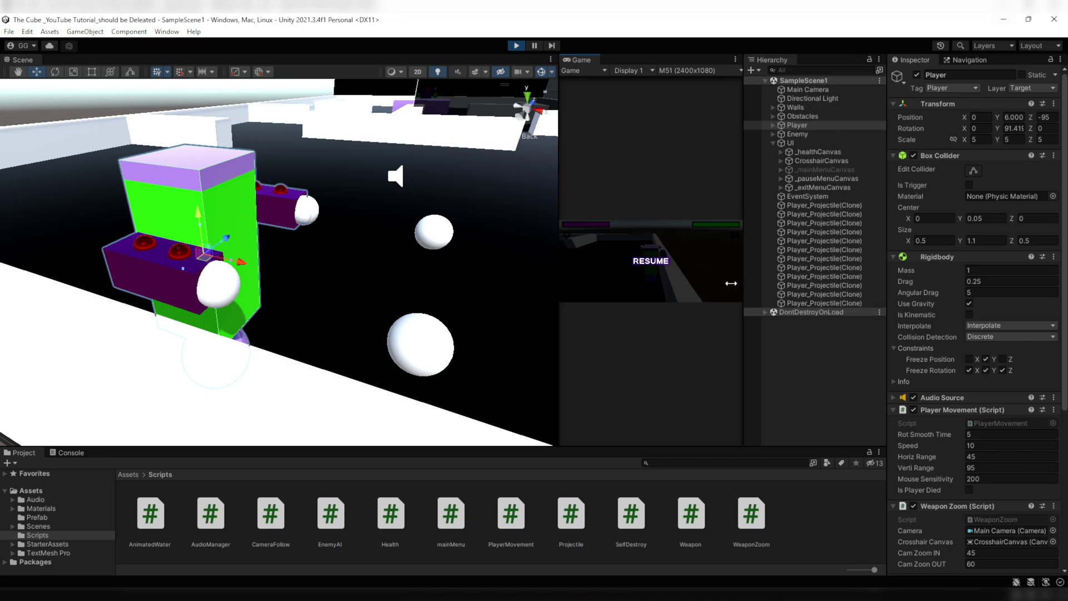
left_click(793, 206)
left_click(789, 302, "shift")
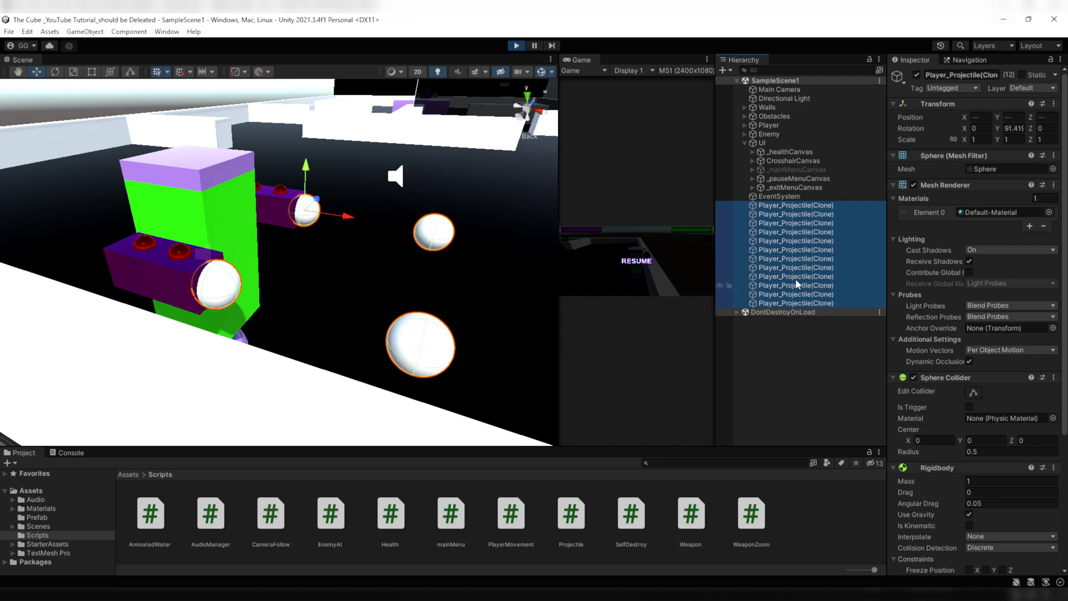
key("f")
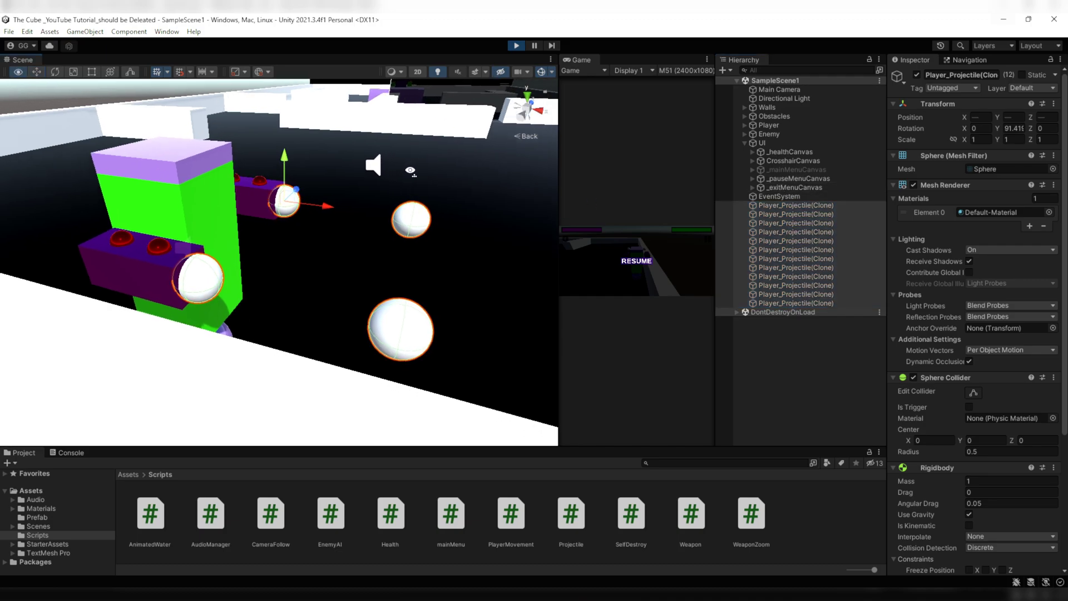
Enlarge the Game view, resume the game, and stop play mode.
left_click(643, 258)
left_click_drag(556, 254, 534, 254)
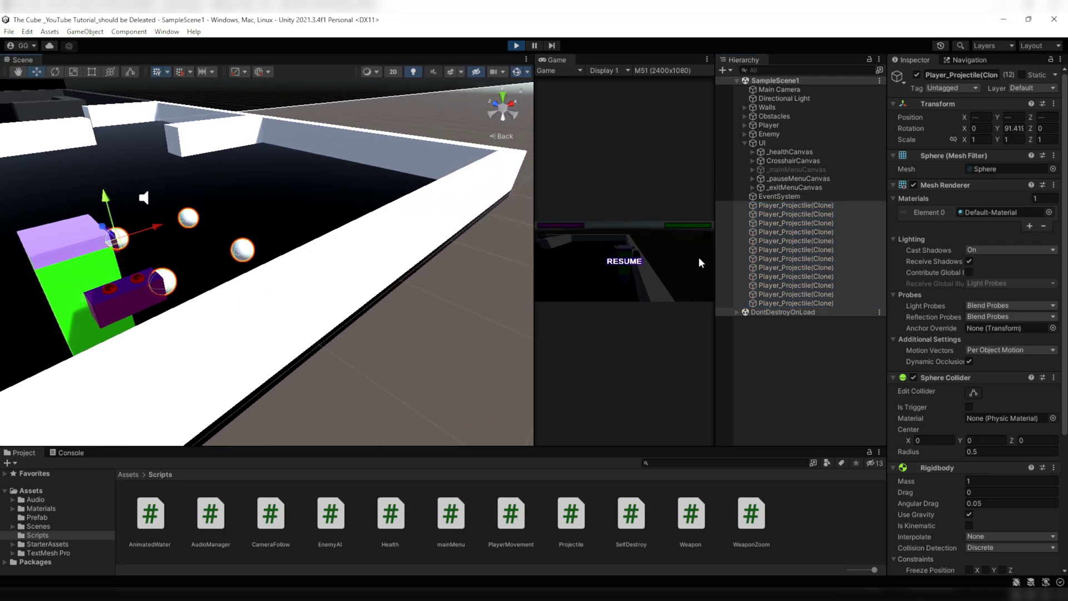
left_click_drag(715, 255, 773, 255)
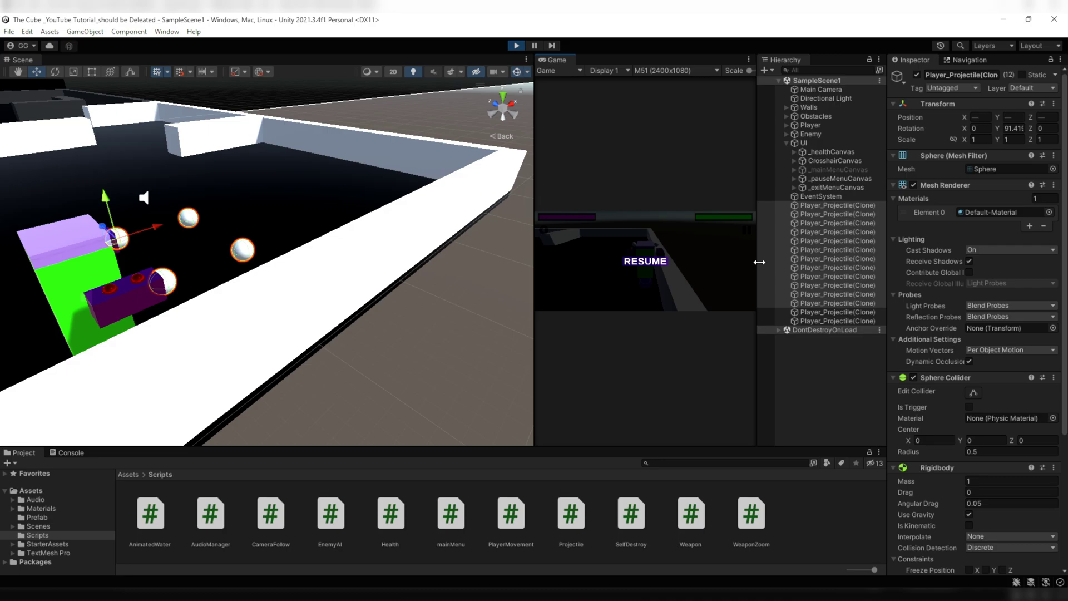
left_click(652, 261)
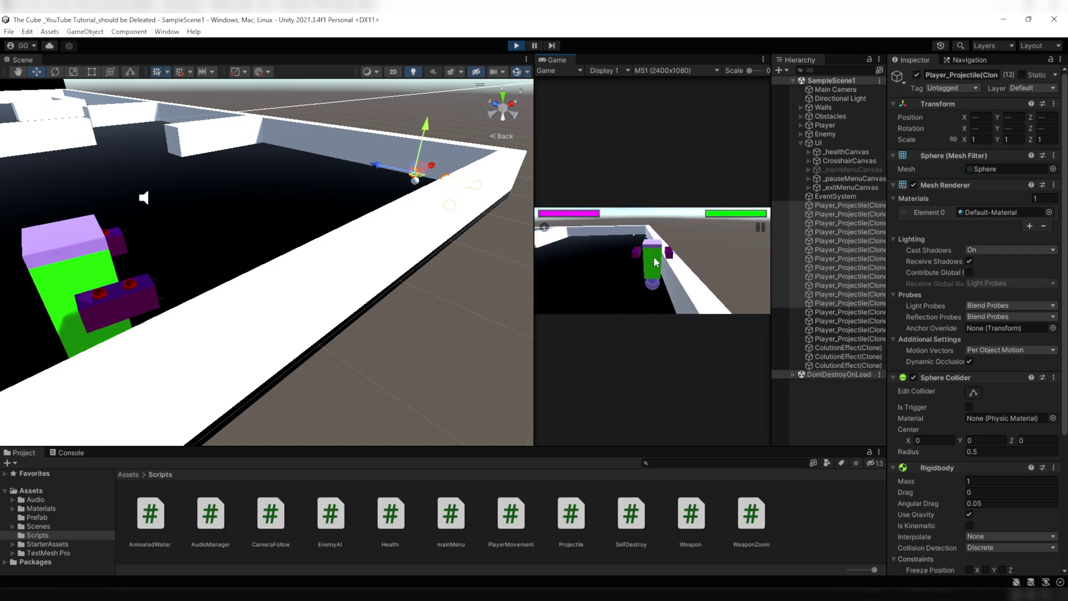
left_click(517, 46)
Dock the Game view on the left and open the Player's Weapon script from the Inspector.
left_click_drag(557, 60, 102, 60)
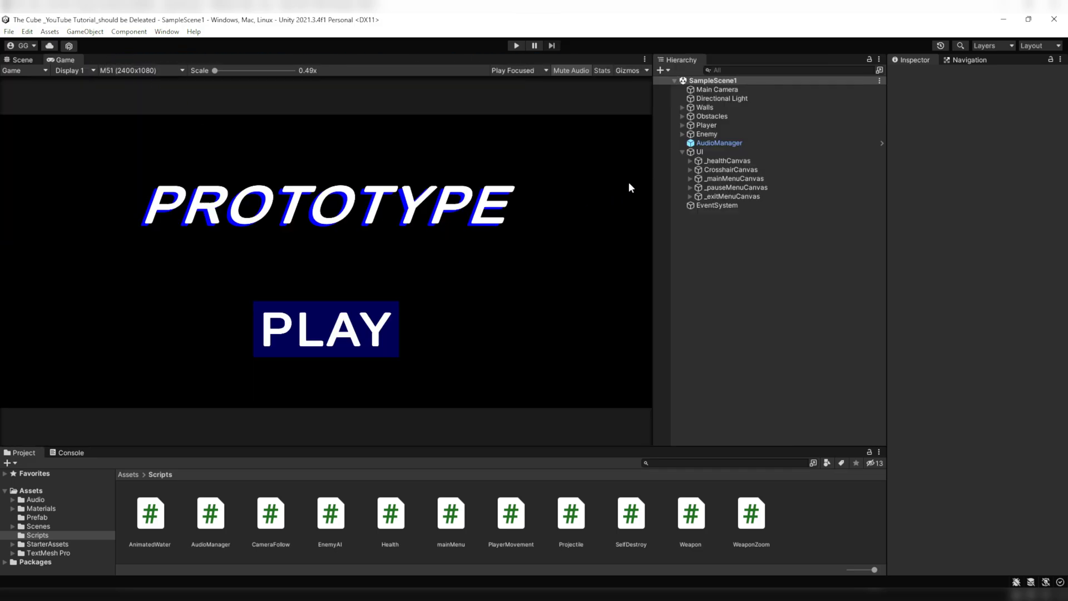
left_click(715, 125)
scroll(933, 488, "down", 4)
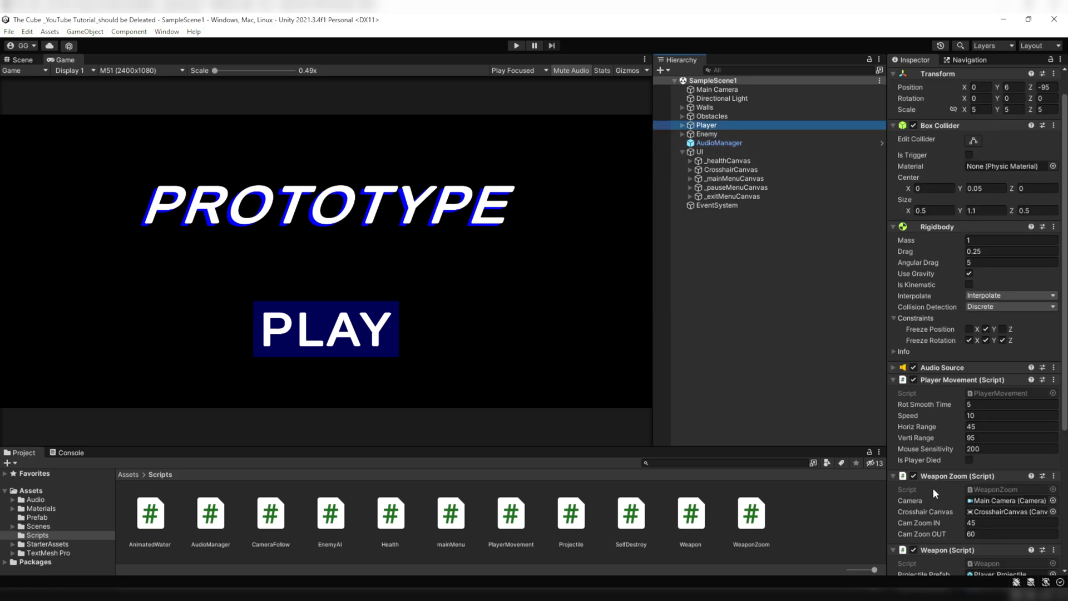
left_click(990, 472)
double_click(990, 472)
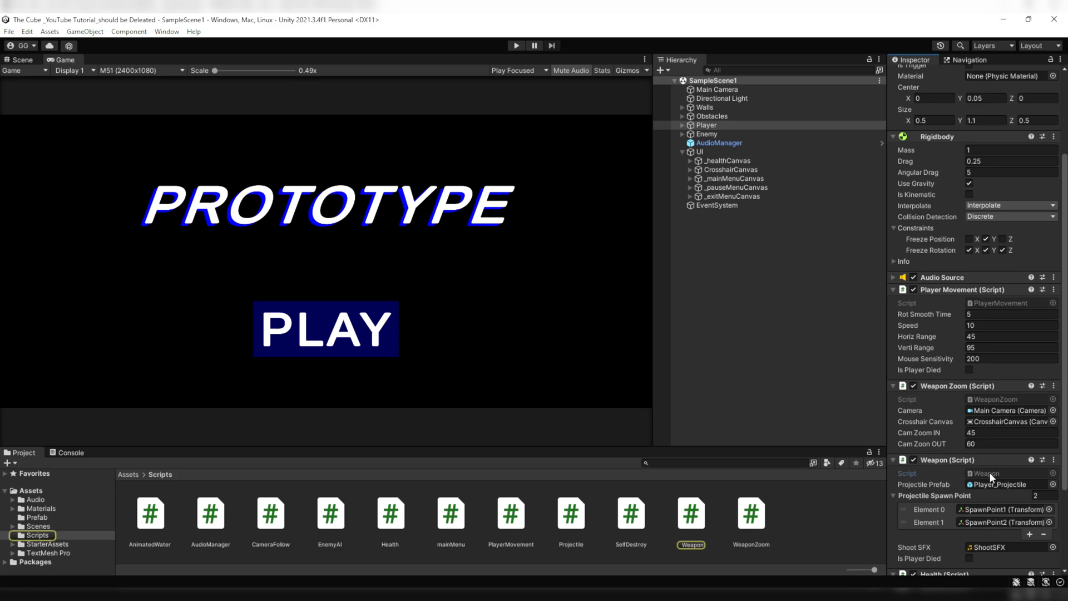
scroll(484, 394, "down", 5)
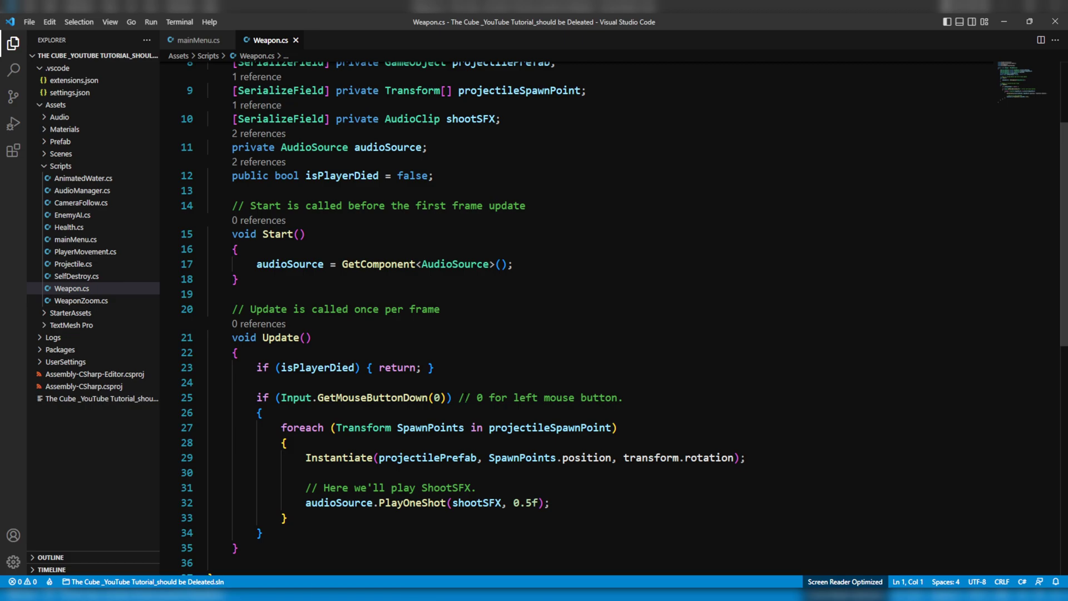
Rename the Update method on line 21 to FixedUpdate.
double_click(280, 337)
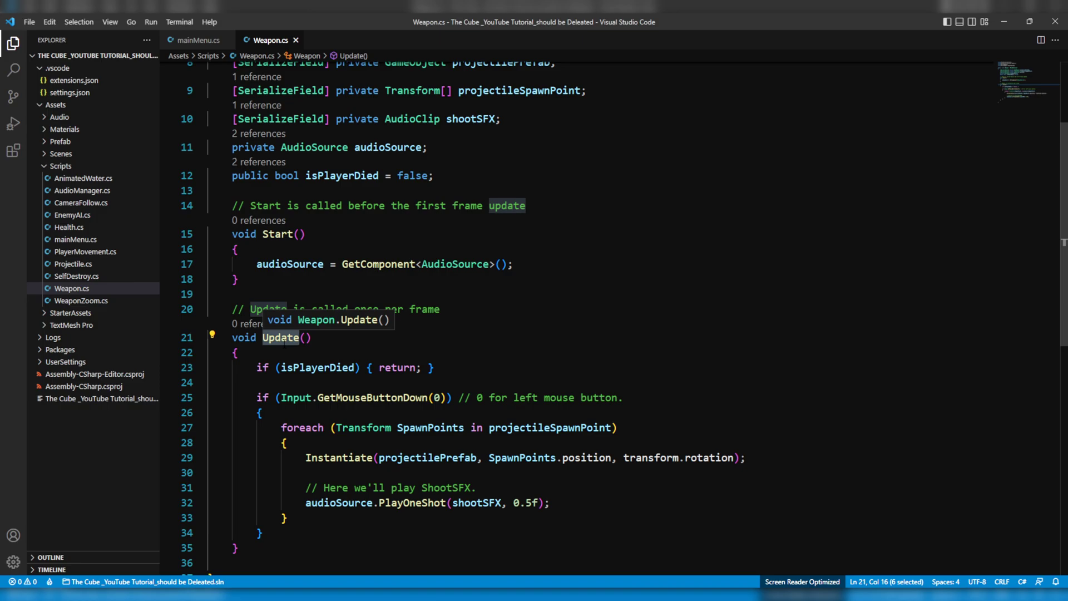
key("Left")
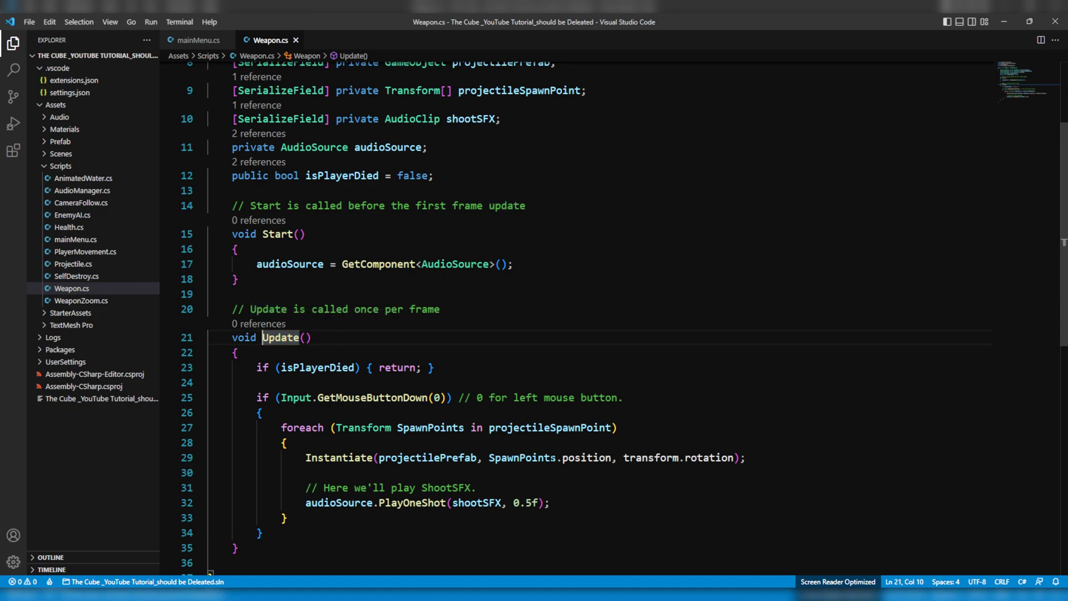
type("Fixed")
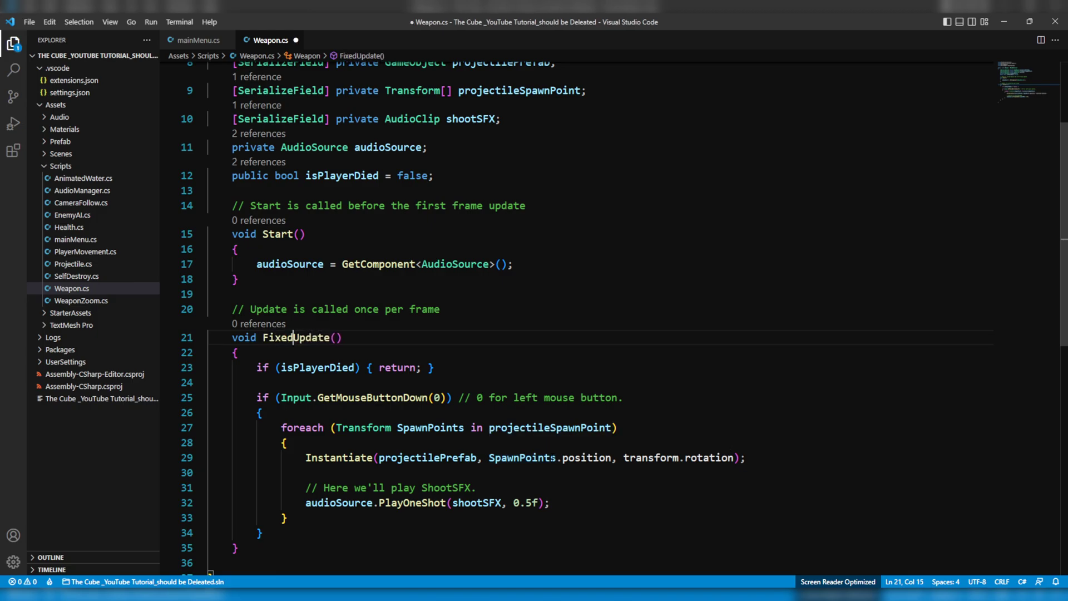
key("ctrl+shift+Left")
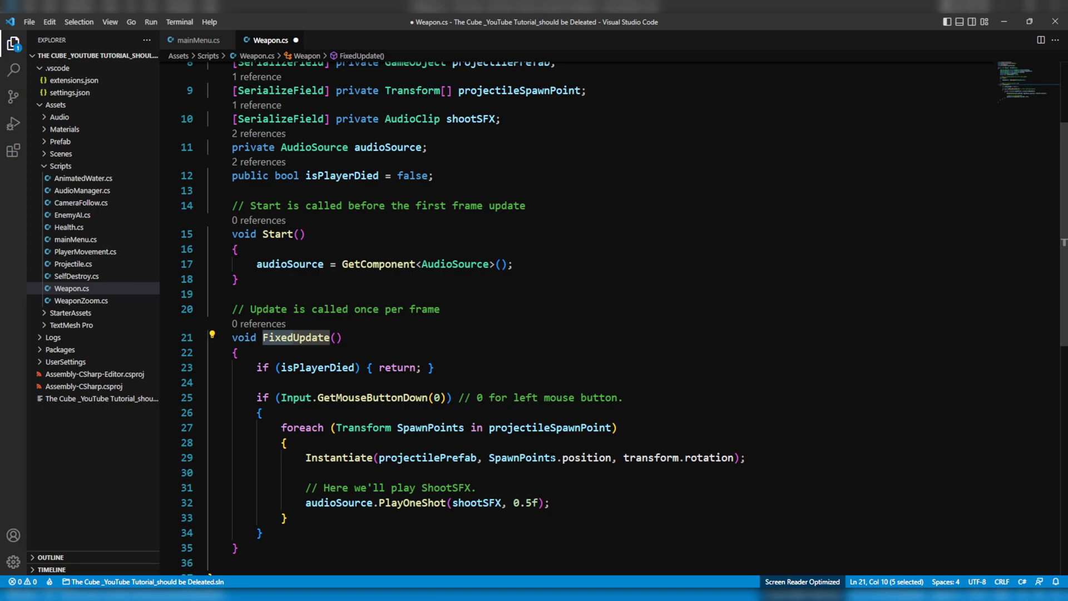
Delete the comment and blank line 20, then save Weapon.cs.
double_click(372, 397)
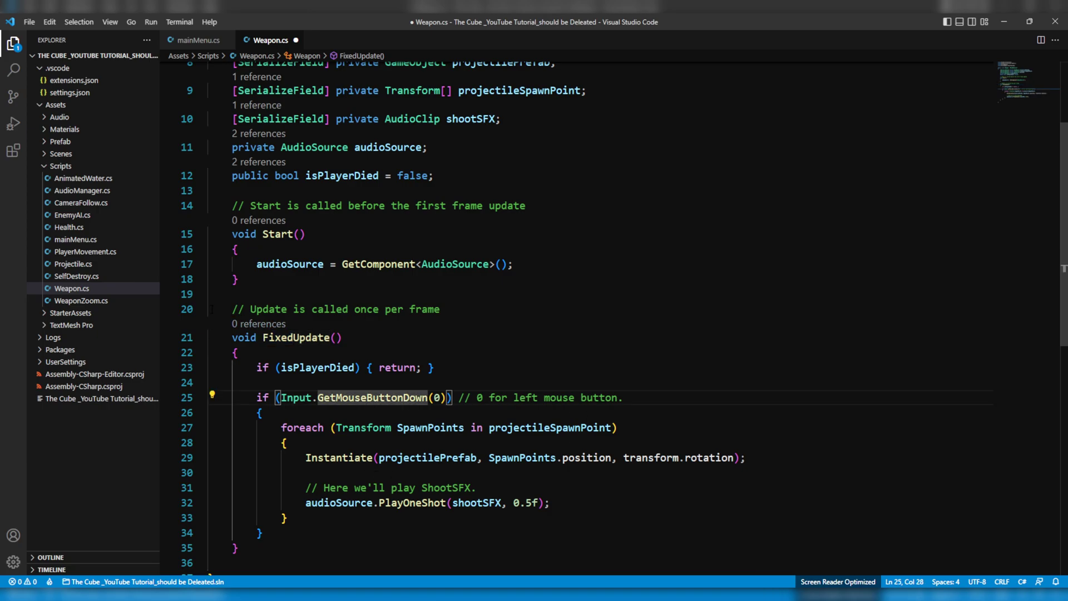
left_click_drag(214, 308, 441, 310)
key("BackSpace")
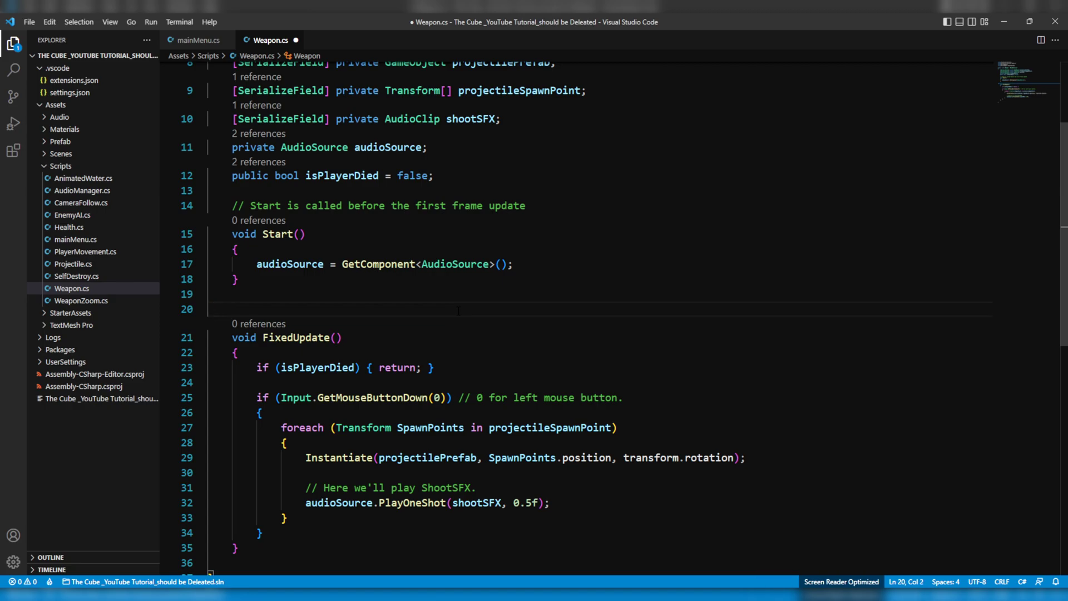
key("BackSpace")
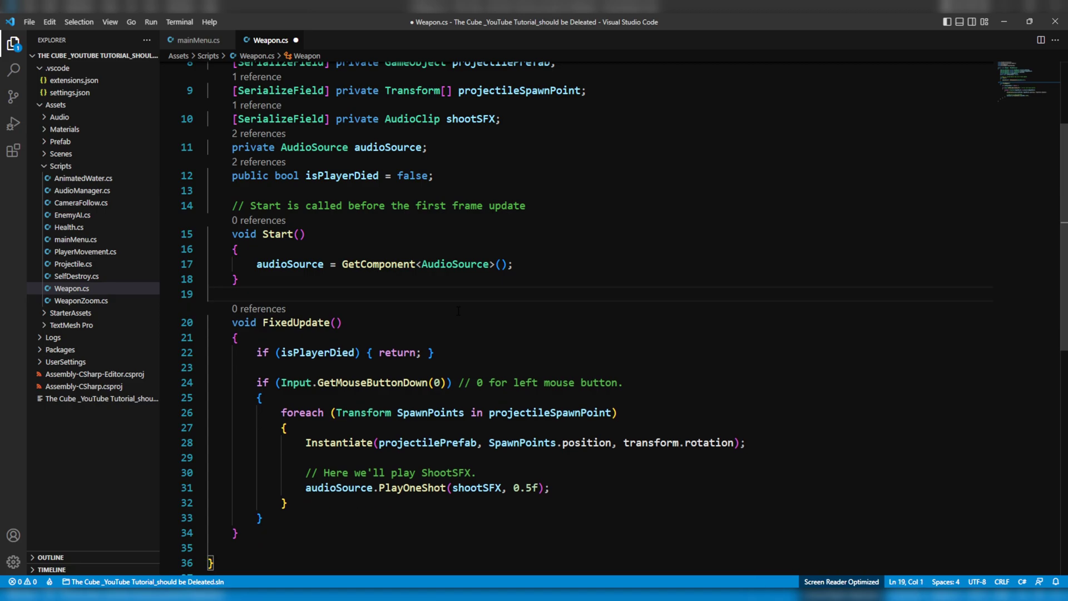
key("ctrl+s")
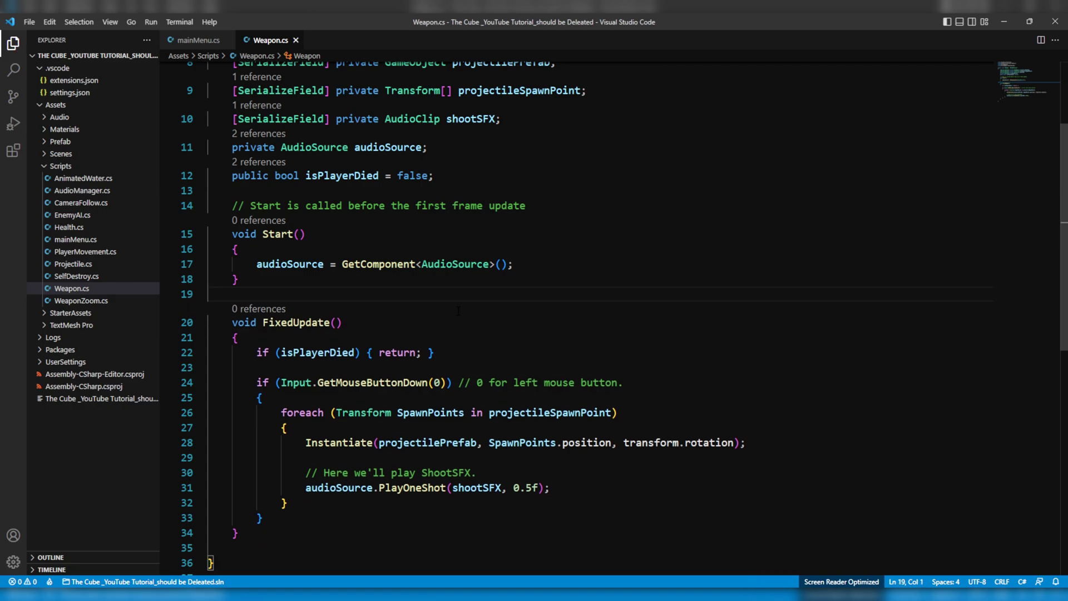
Play from the title menu, shoot, pause and resume, then dock the Game view left.
left_click(1006, 21)
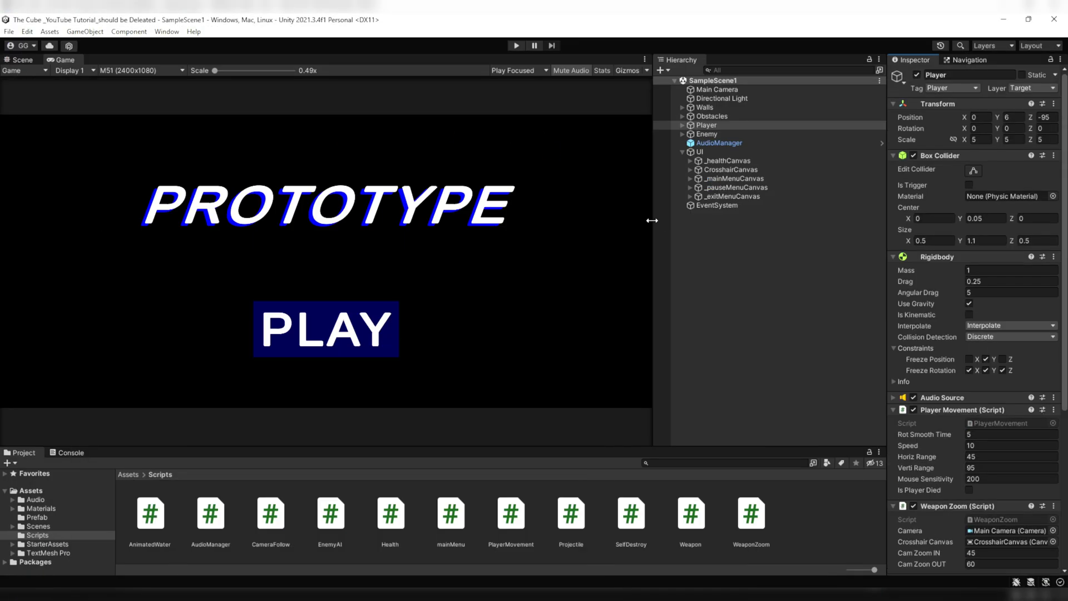
left_click_drag(65, 60, 557, 166)
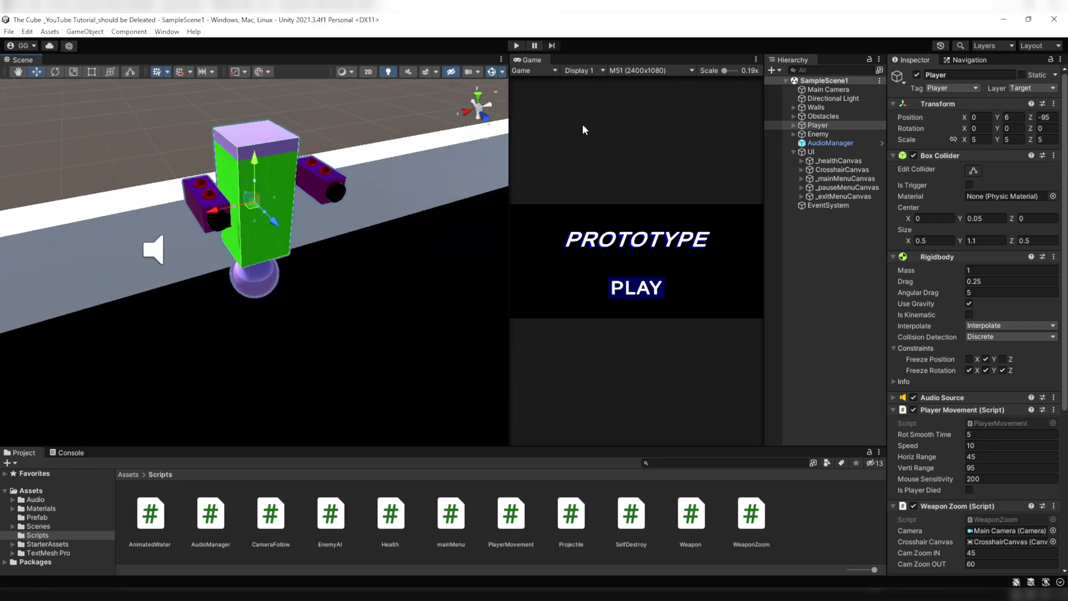
left_click(516, 45)
left_click(636, 287)
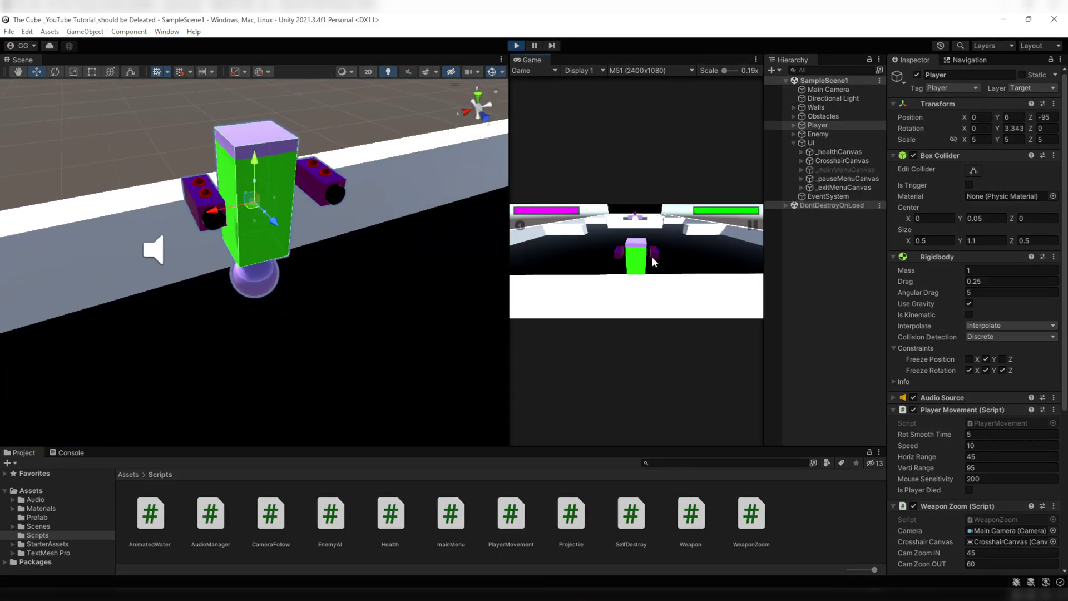
left_click(752, 225)
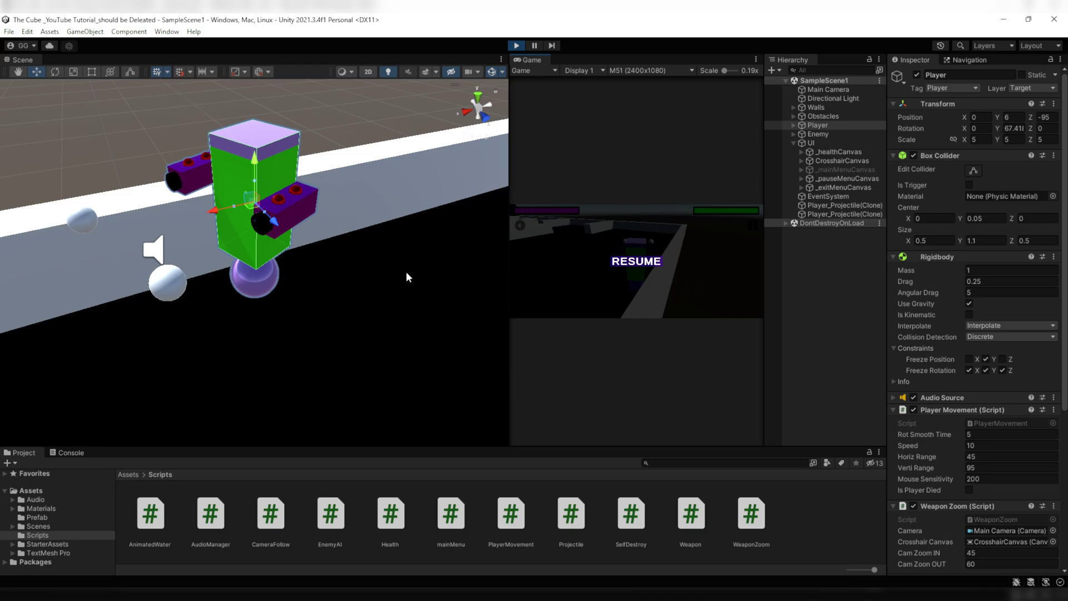
left_click(636, 261)
left_click_drag(532, 59, 142, 58)
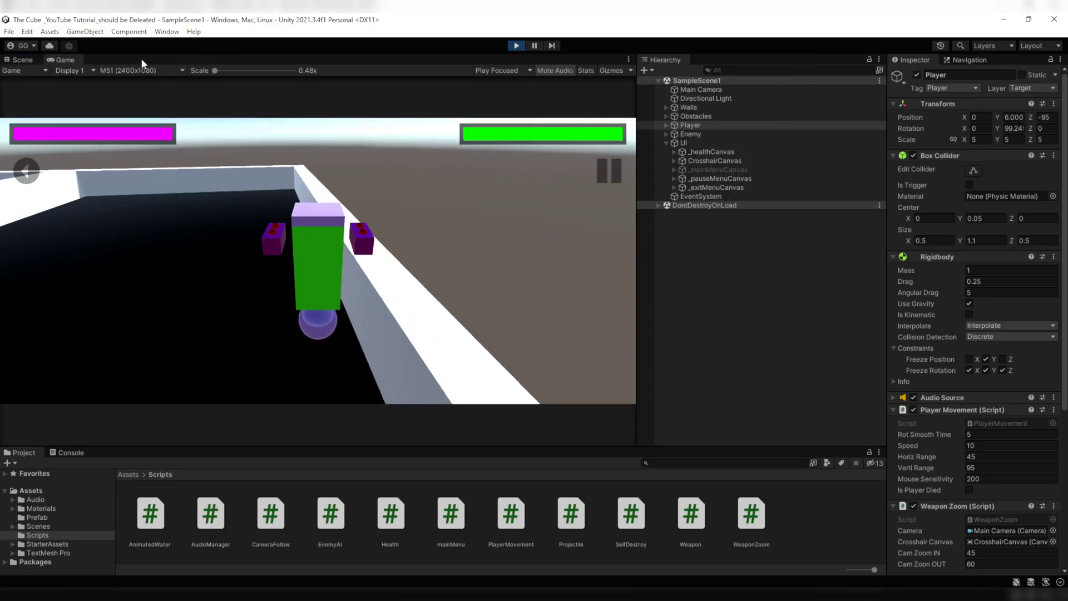
Stop Play, add _exitMenuCanvas under UI in SampleScene2, then replay and start with PLAY.
left_click(517, 45)
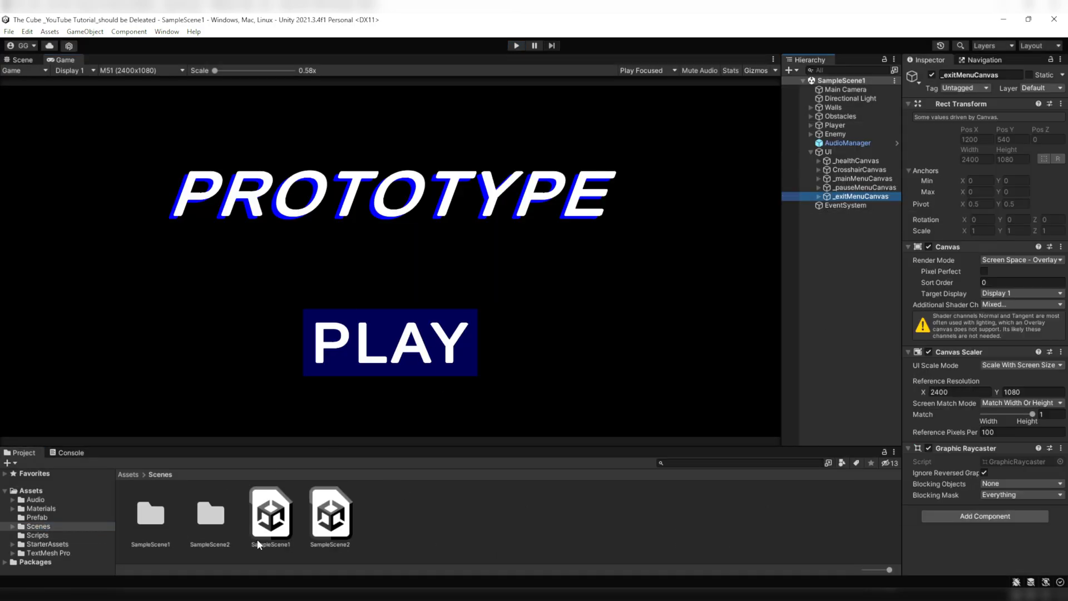
double_click(330, 515)
right_click(829, 152)
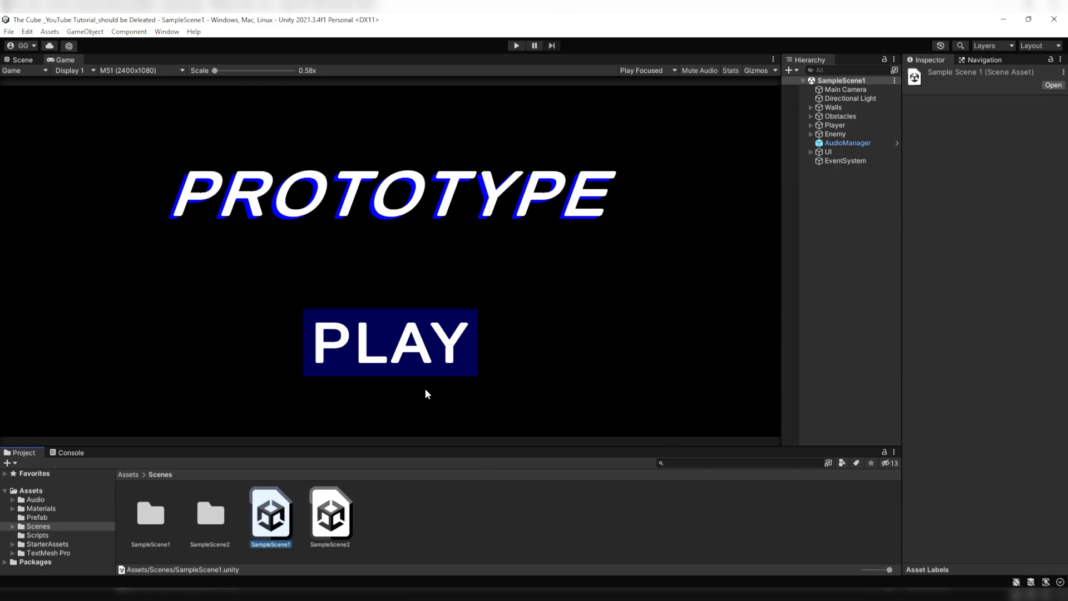
left_click(517, 45)
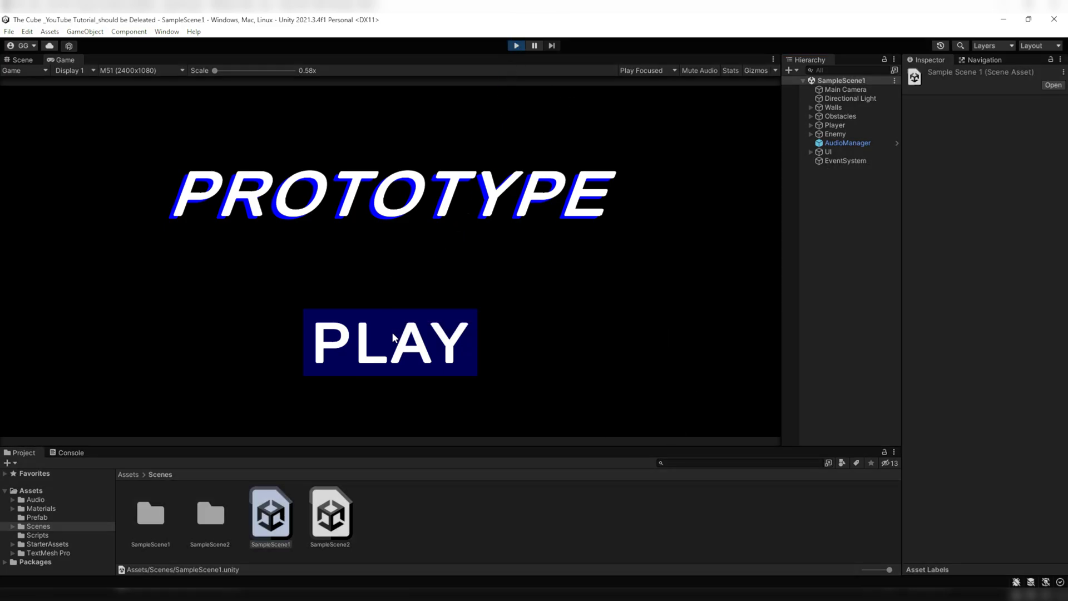
left_click(411, 340)
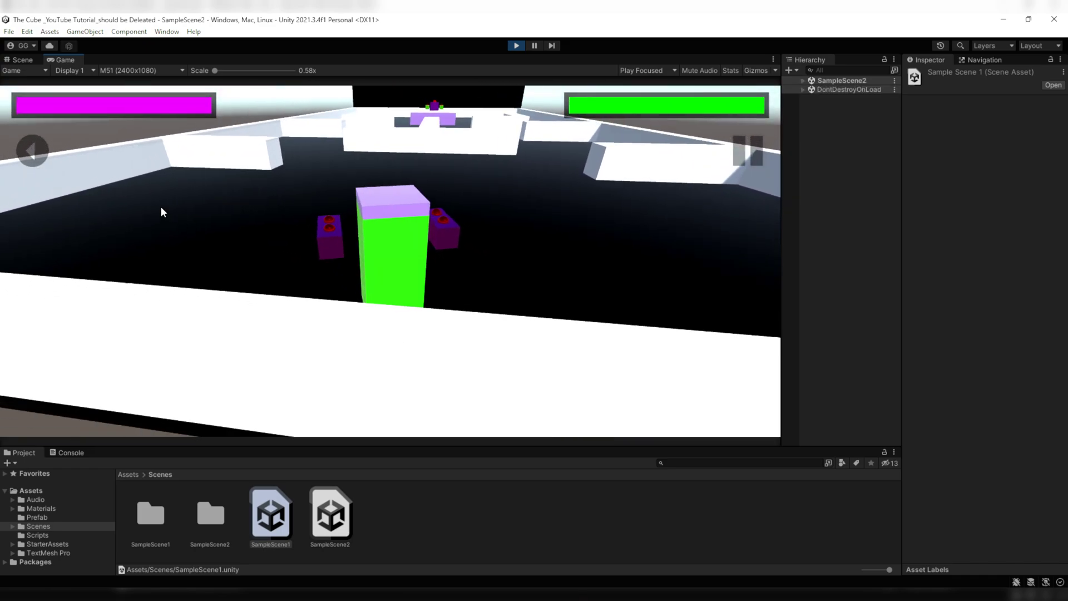
In SampleScene2, raise the back-arrow EXIT panel twice and dismiss it, then switch to Play Maximized.
left_click(803, 81)
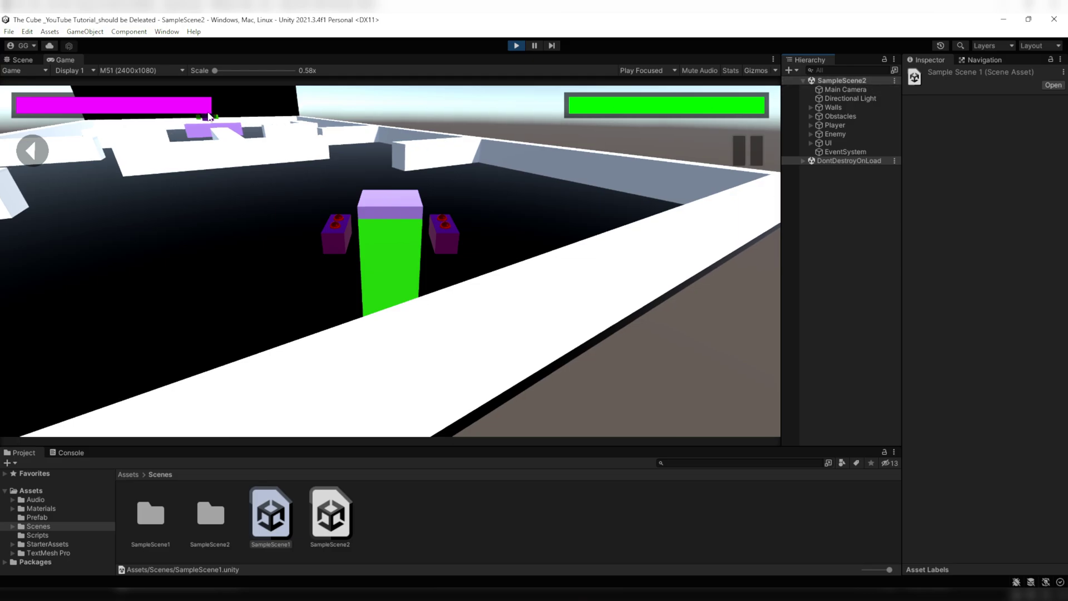
left_click(47, 152)
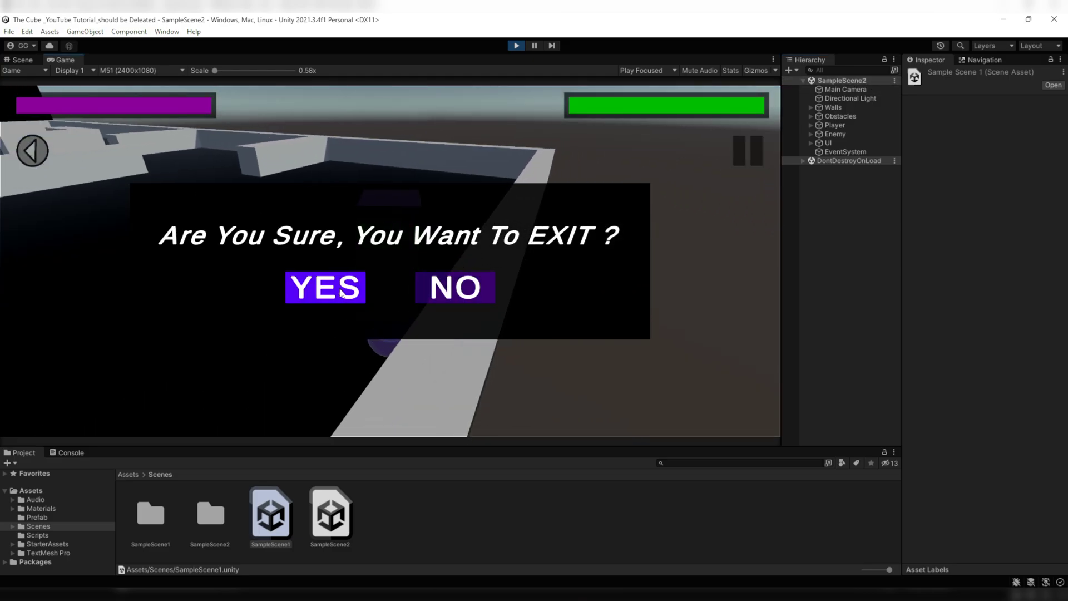
left_click(337, 293)
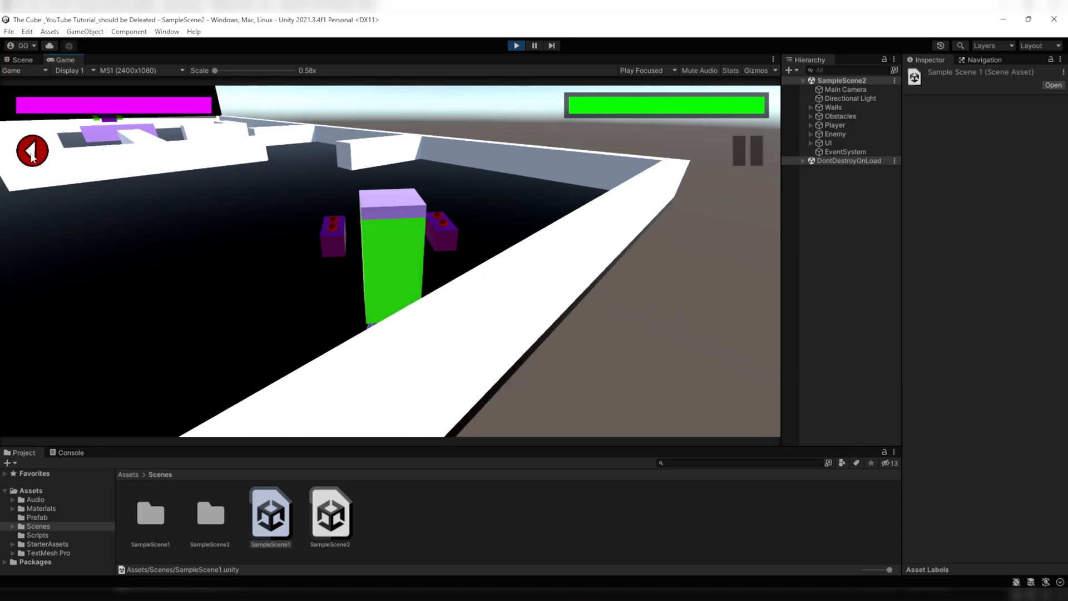
left_click(32, 150)
left_click(455, 287)
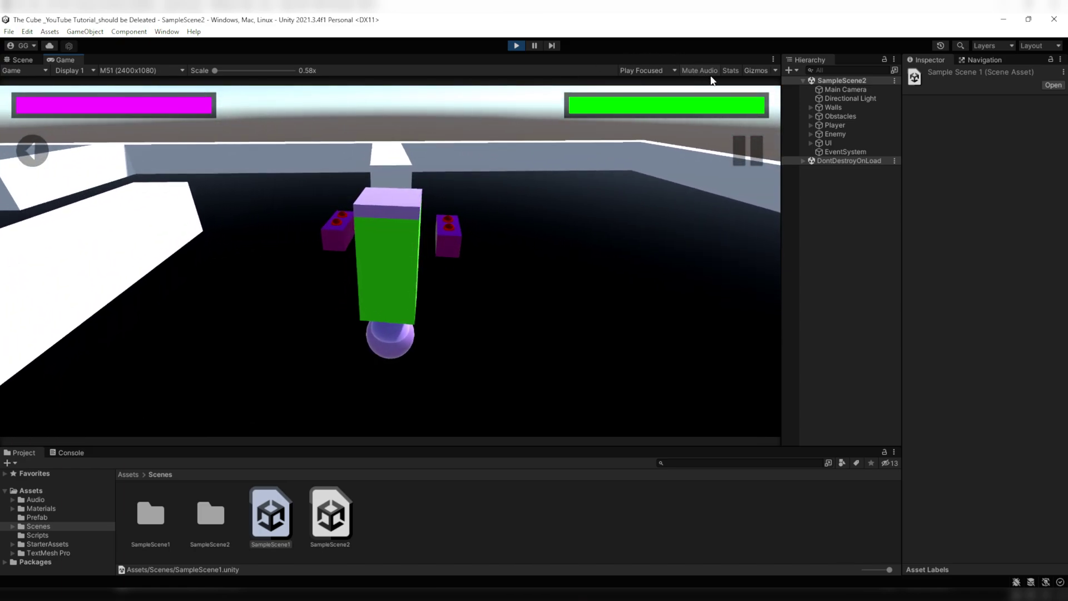
left_click(657, 71)
left_click(662, 95)
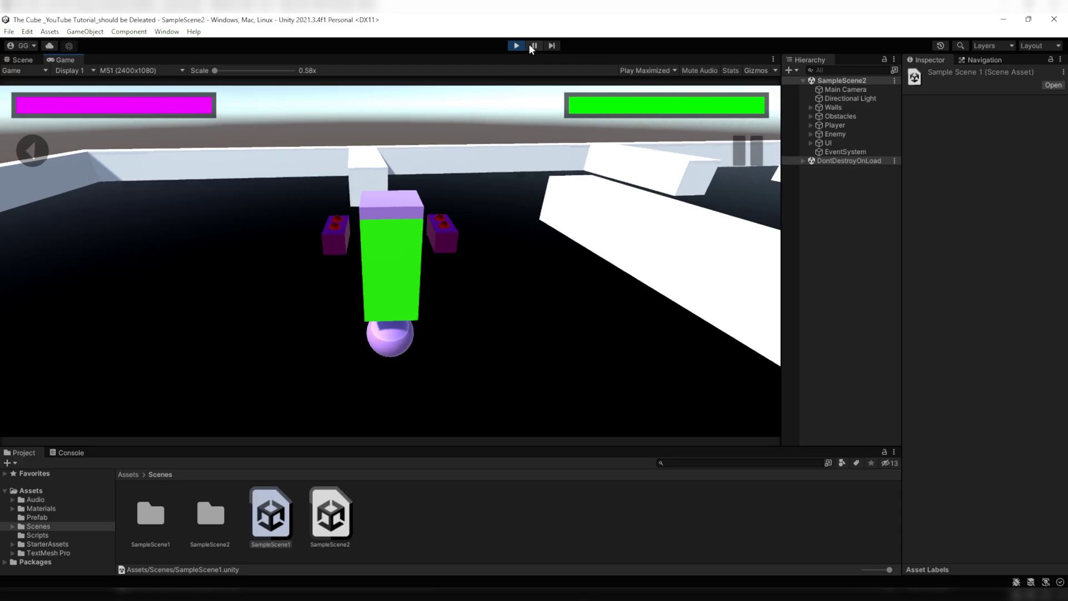